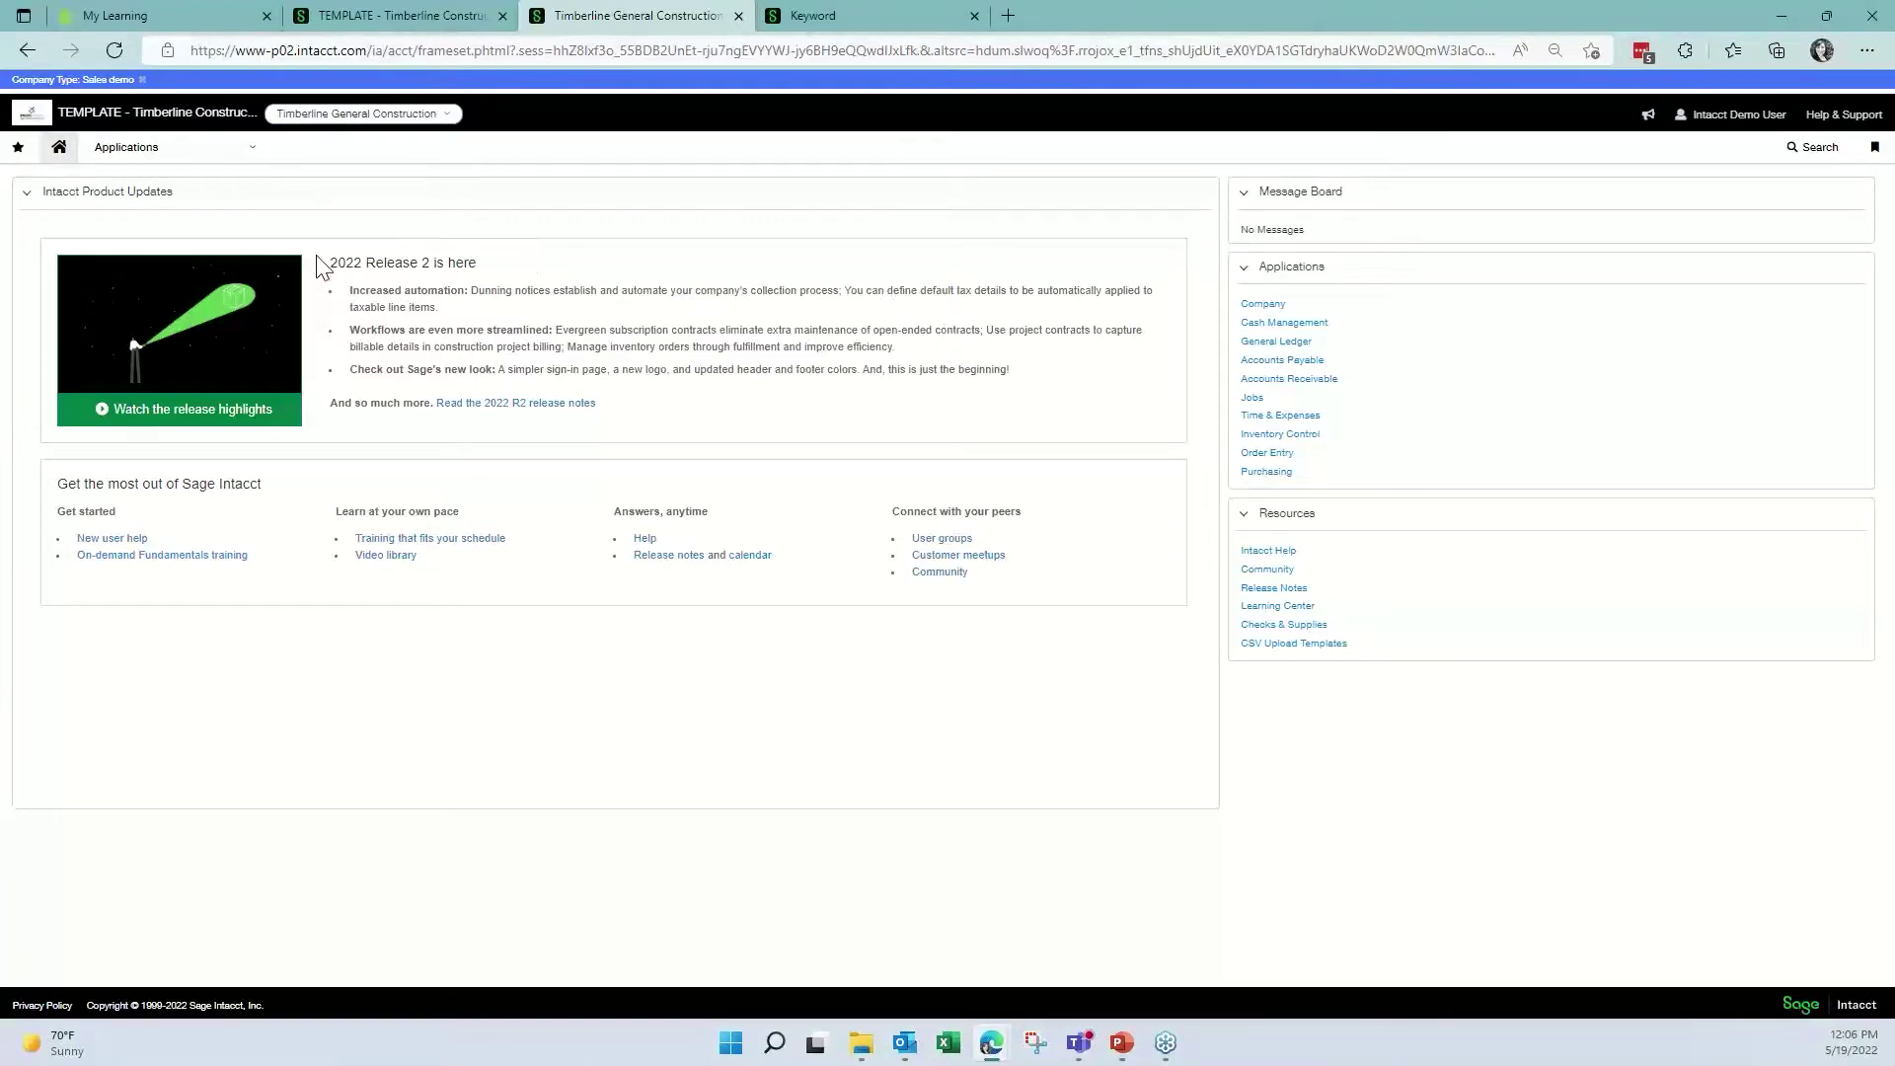
# - Open the list of job contracts in the Jobs application
pyautogui.click(198, 160)
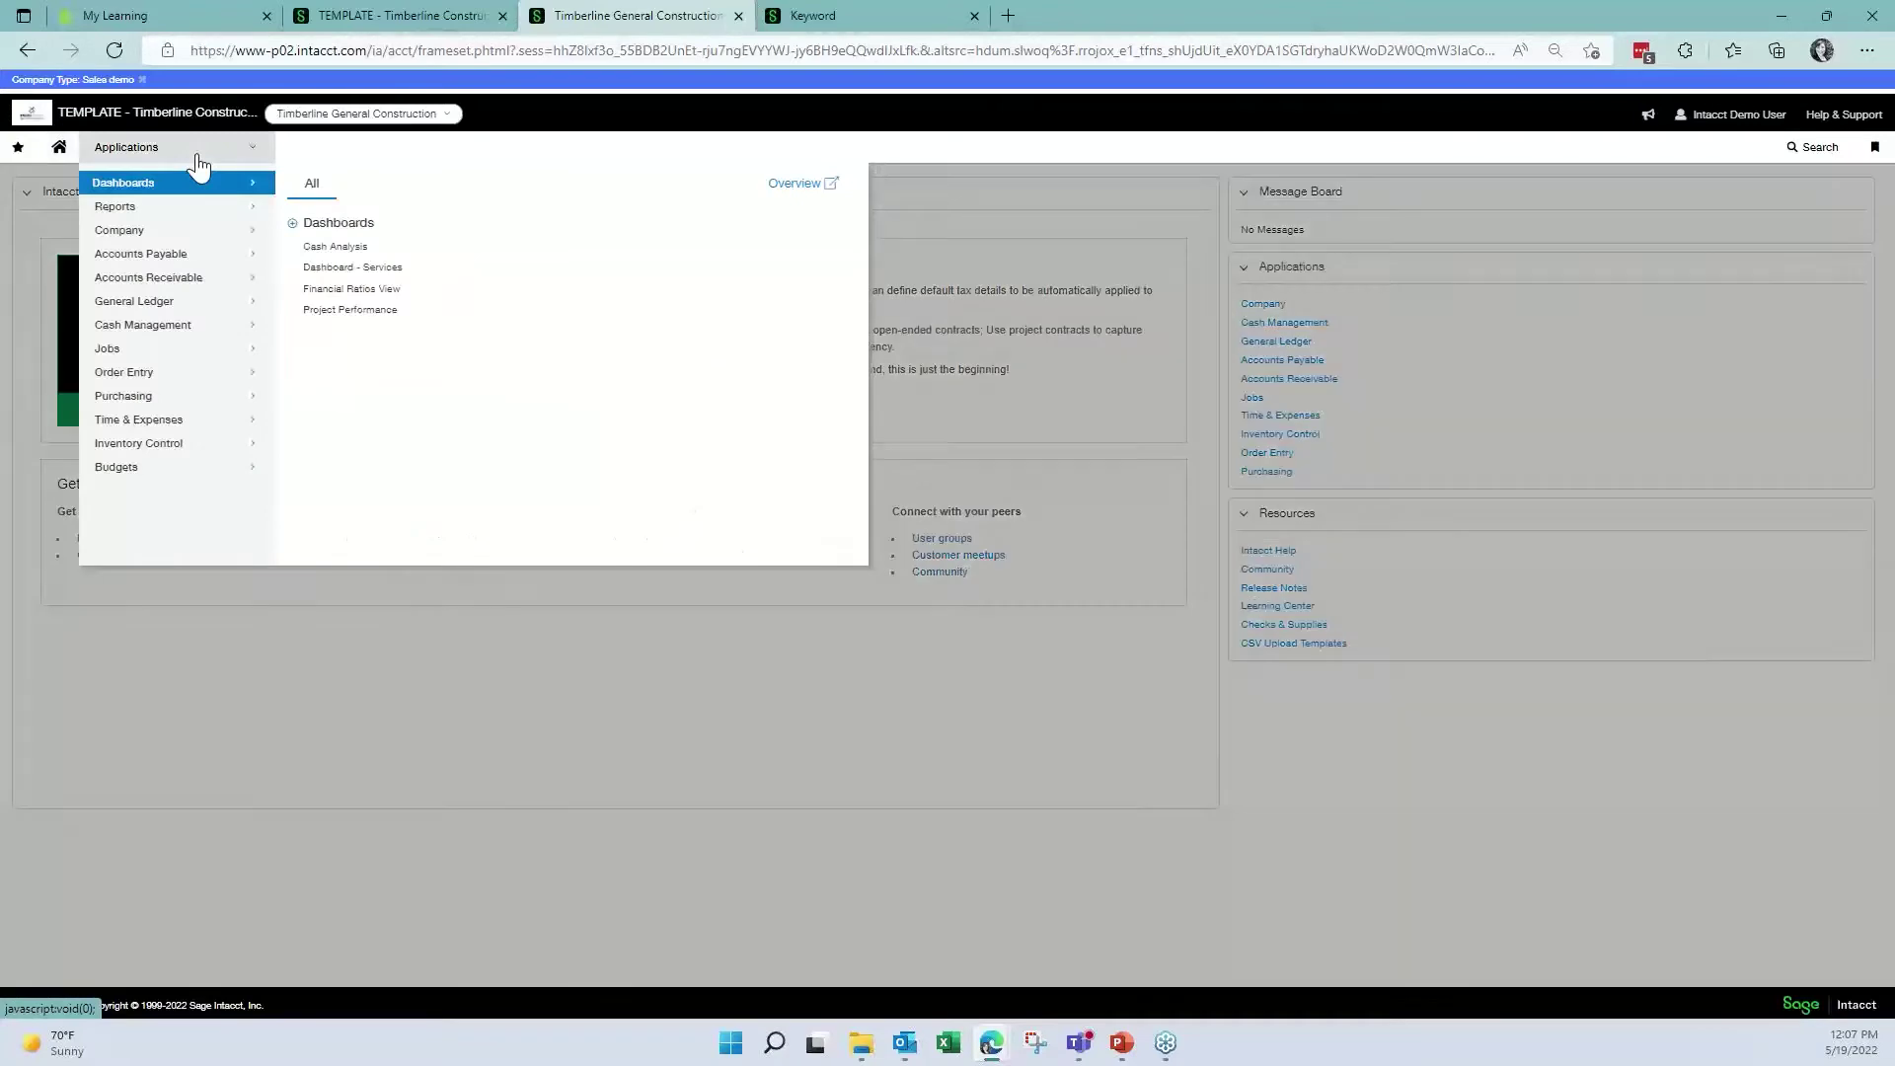
pyautogui.click(163, 355)
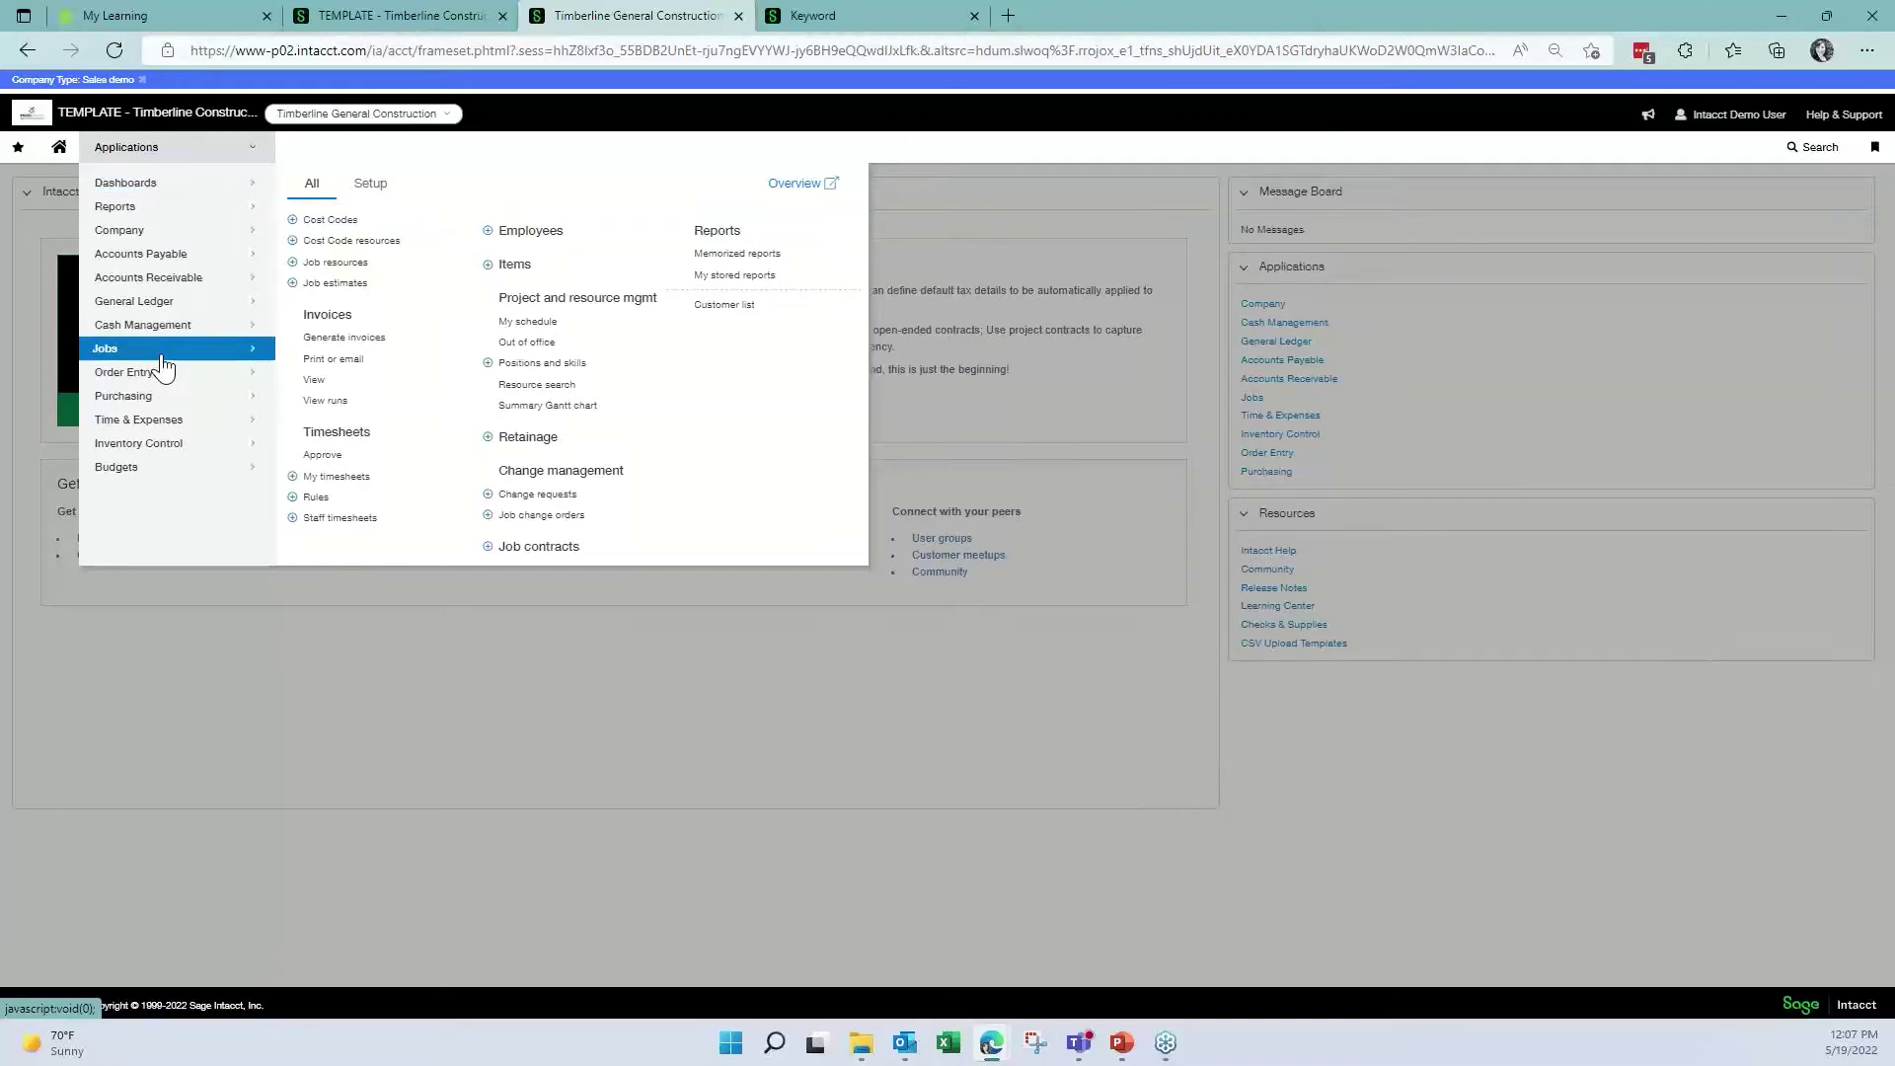
pyautogui.click(542, 548)
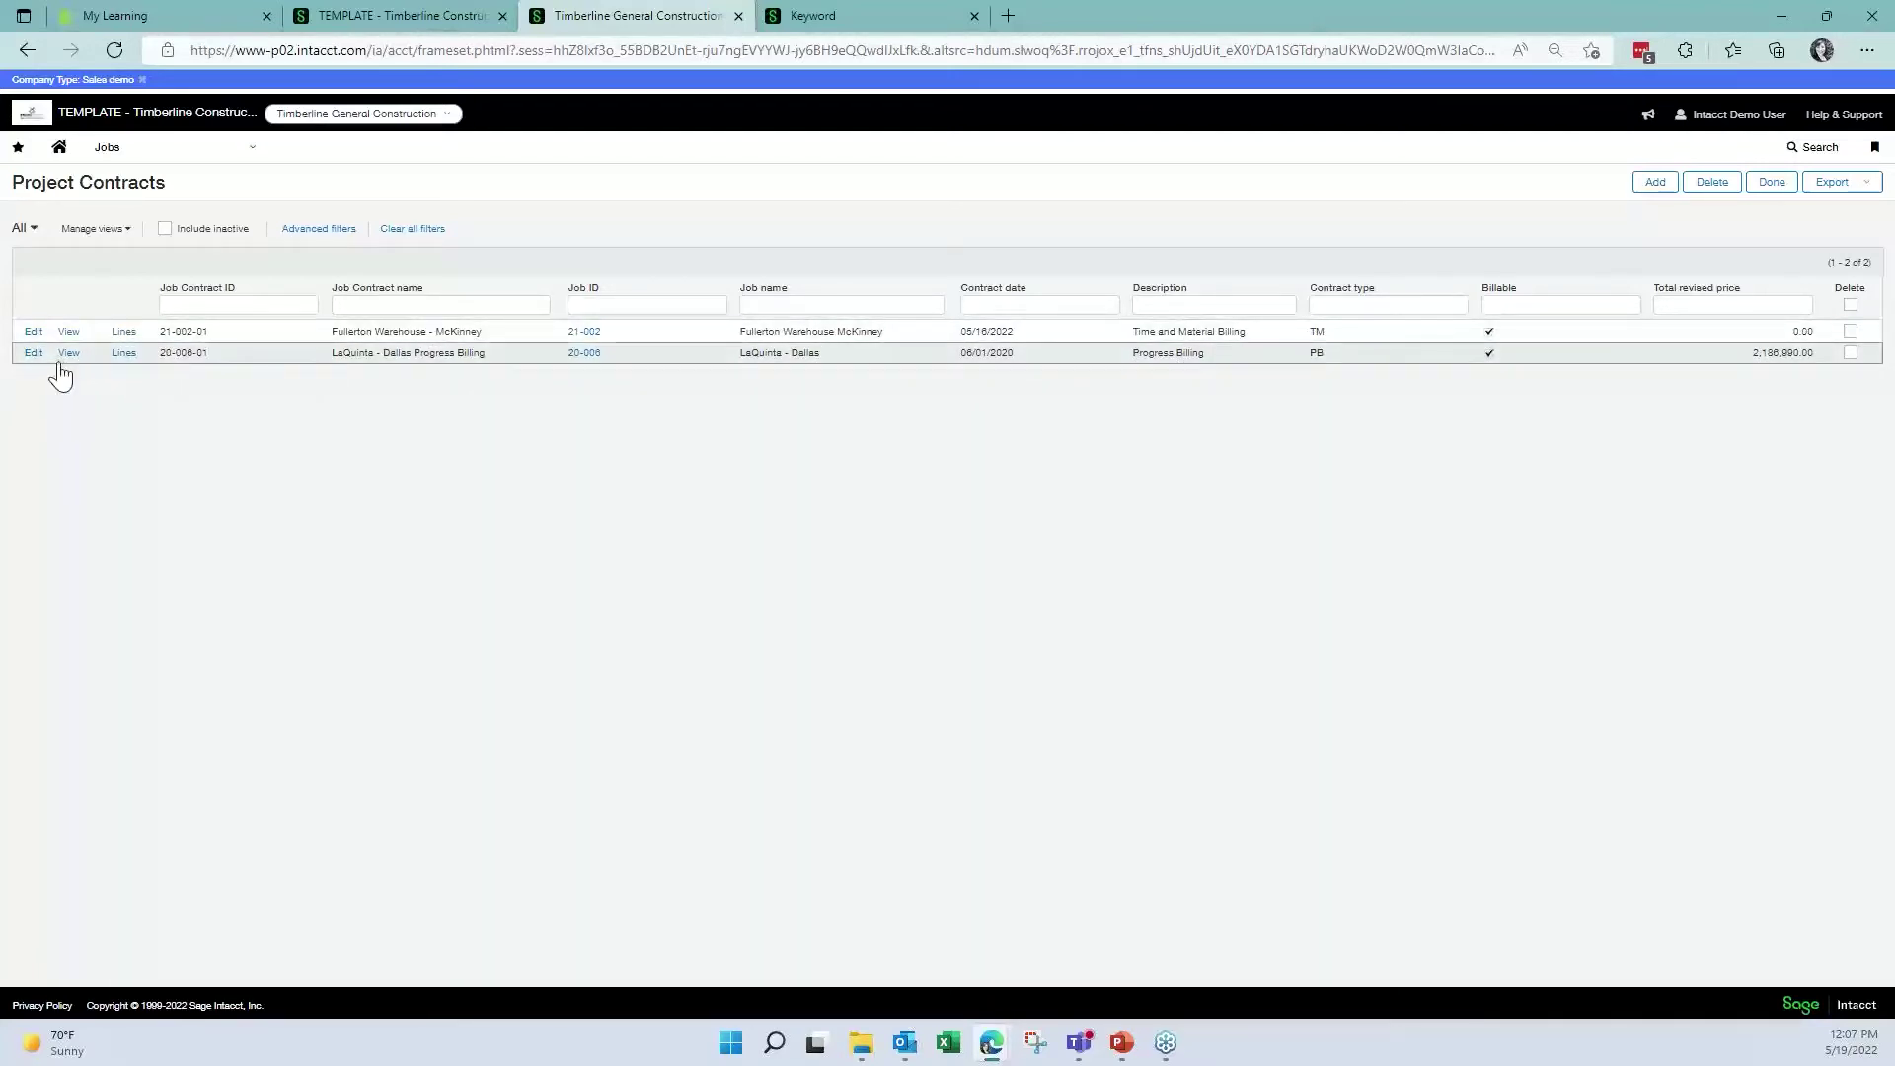
# - Review the LaQuinta - Dallas Progress Billing contract's information and billing details, close it without saving, and list its contract lines
pyautogui.click(32, 355)
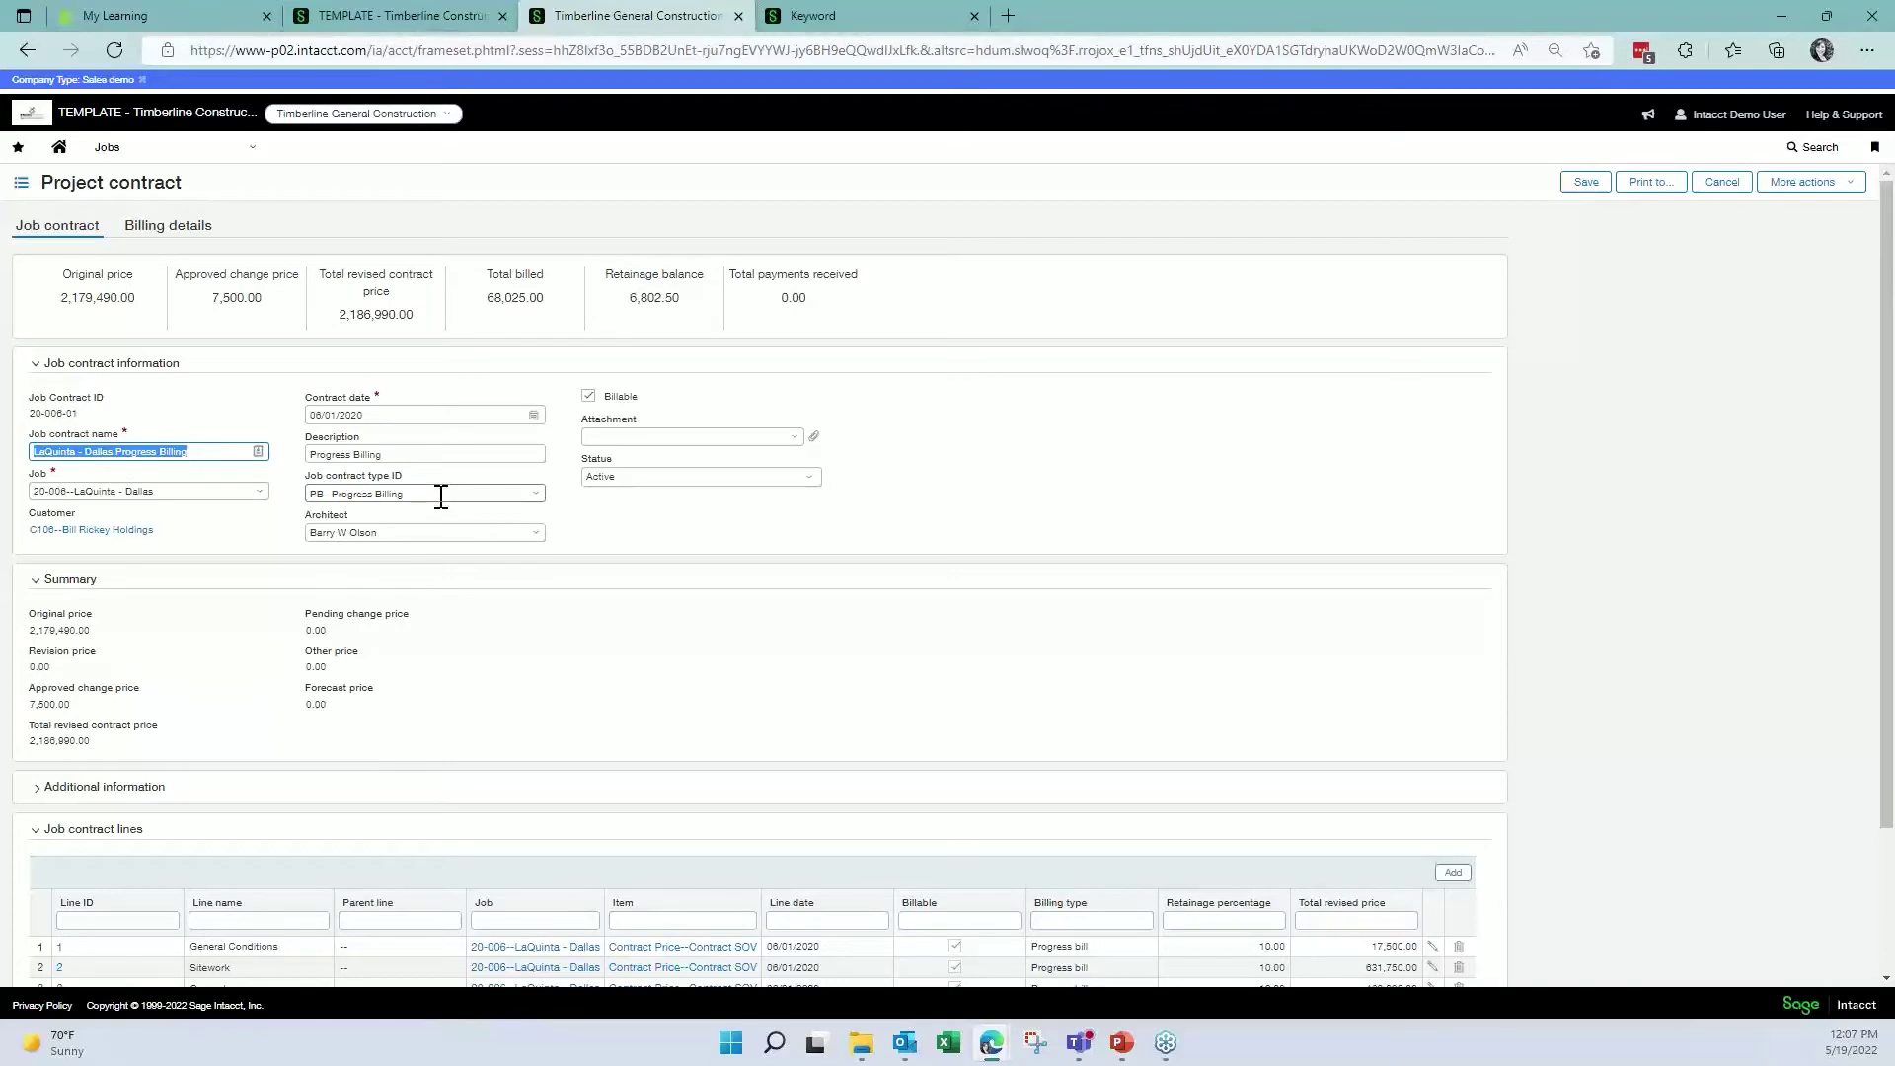
pyautogui.scroll(-1, 545, 654)
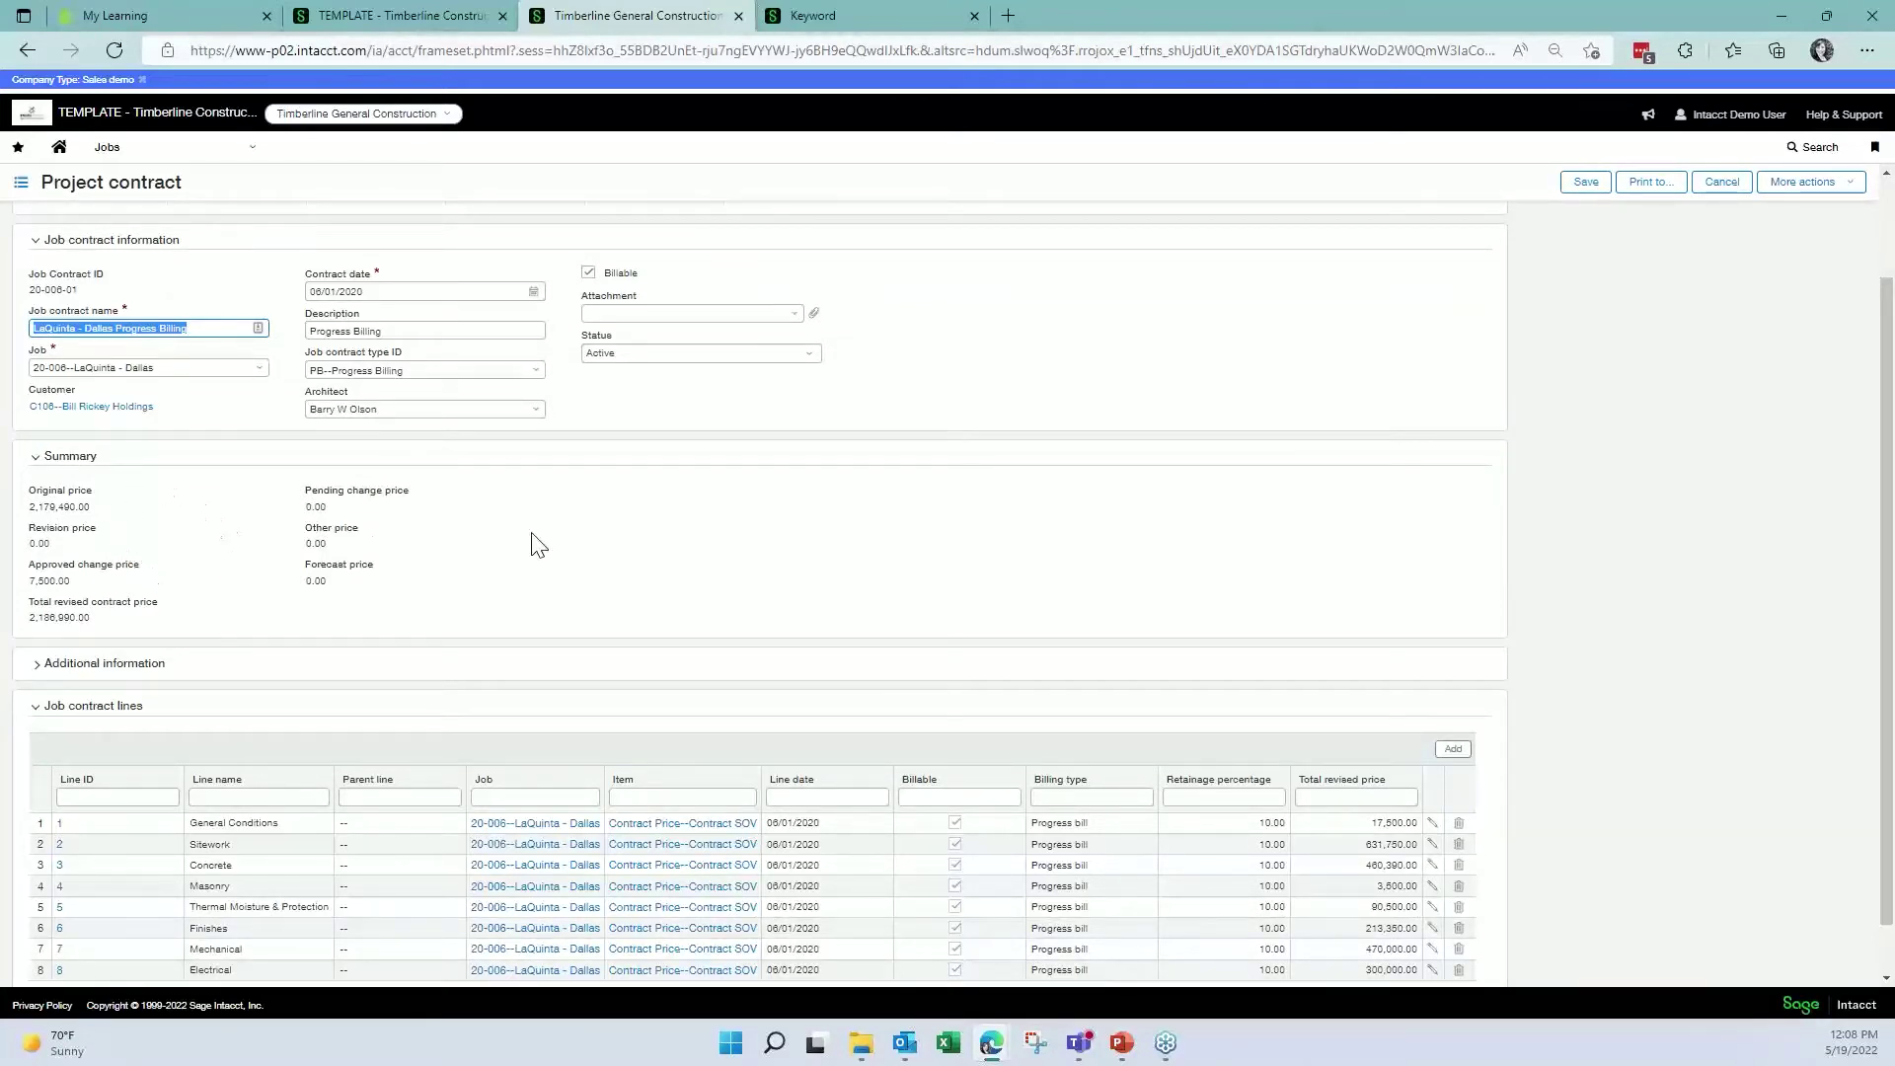
pyautogui.scroll(-1, 533, 545)
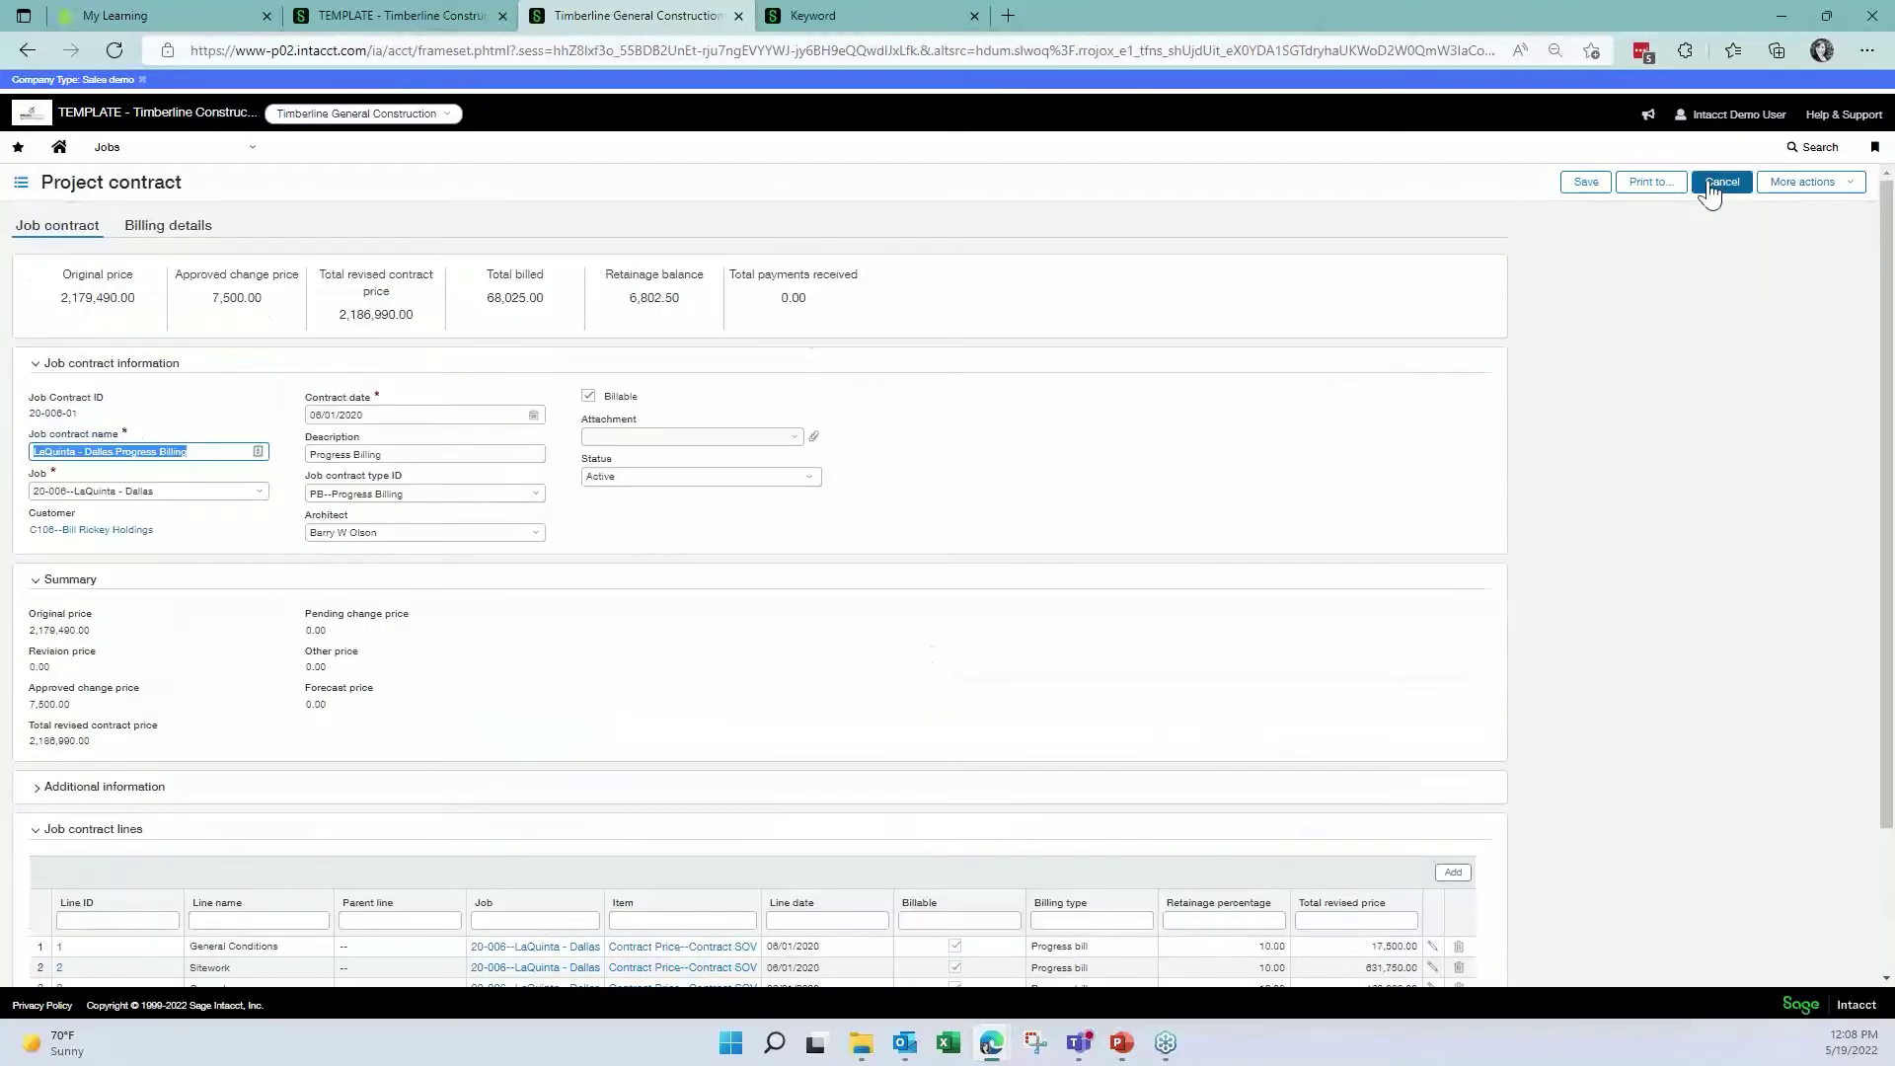
pyautogui.click(185, 231)
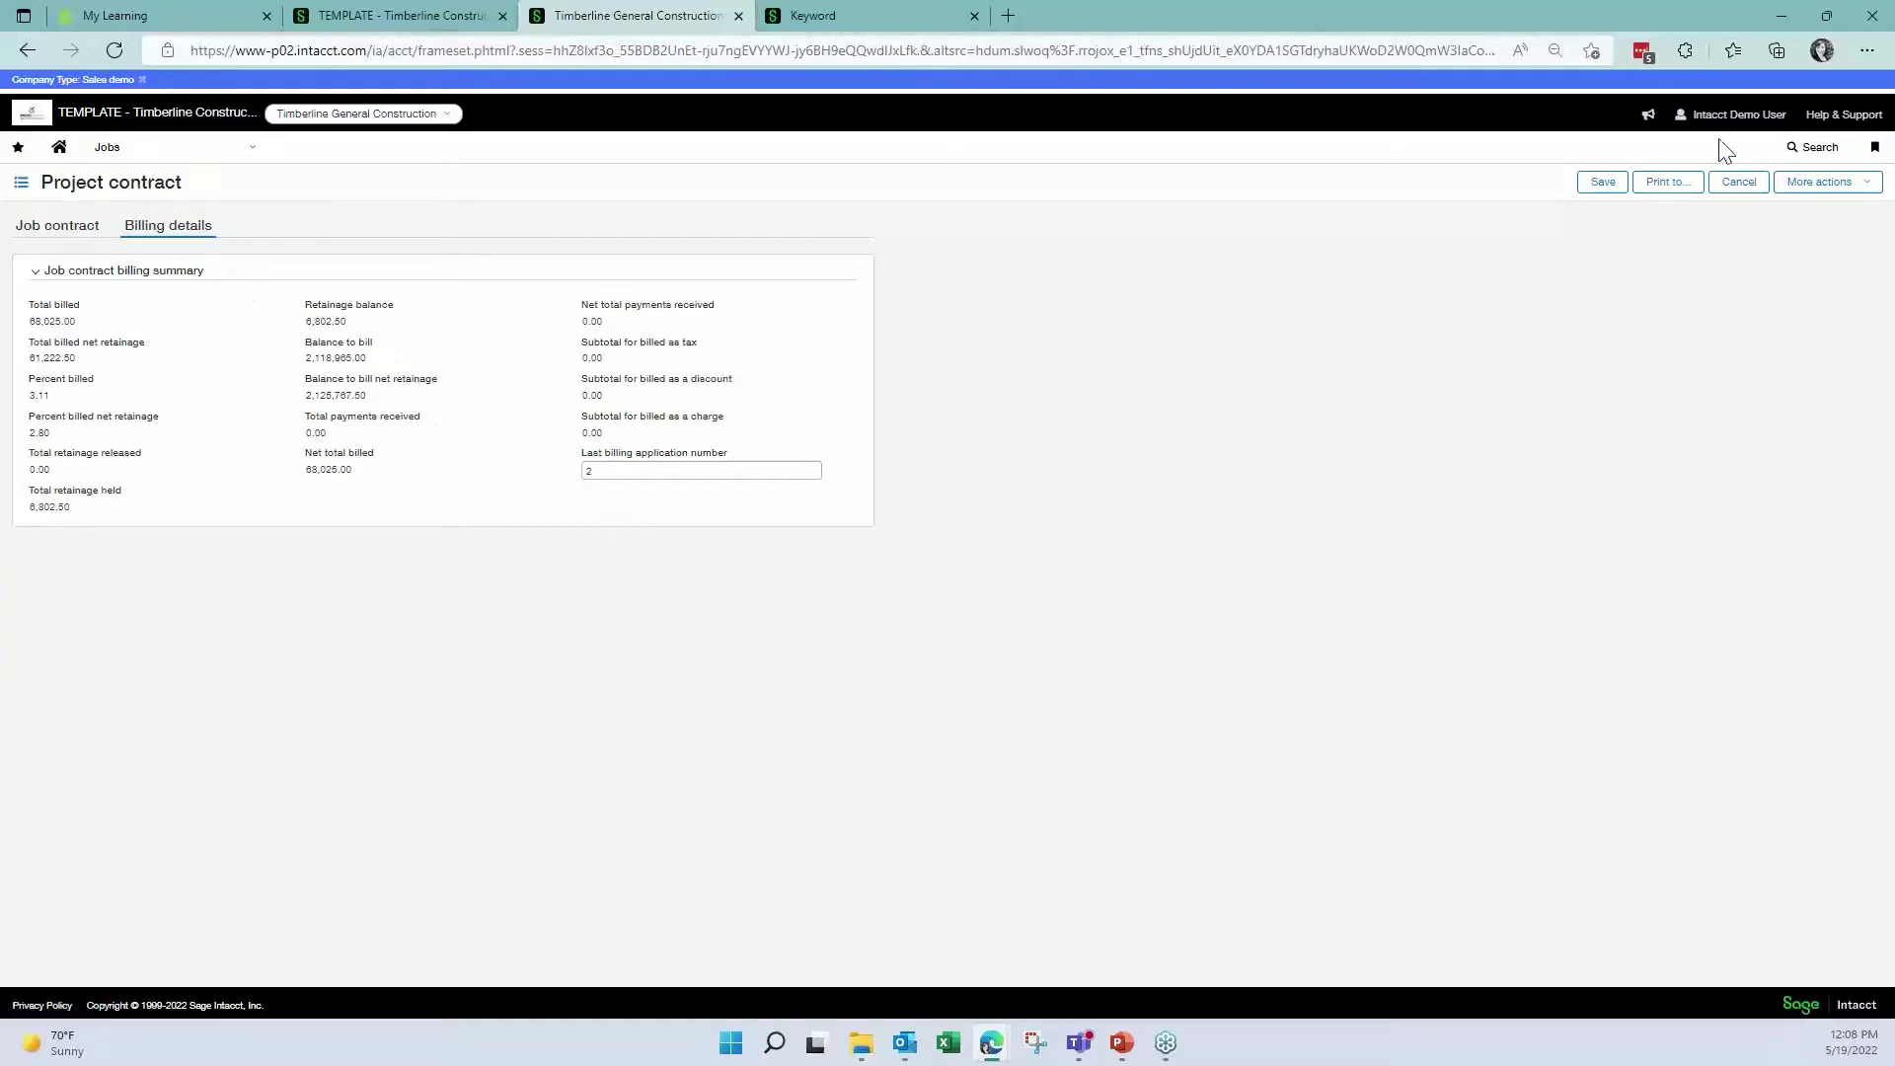
pyautogui.click(1740, 183)
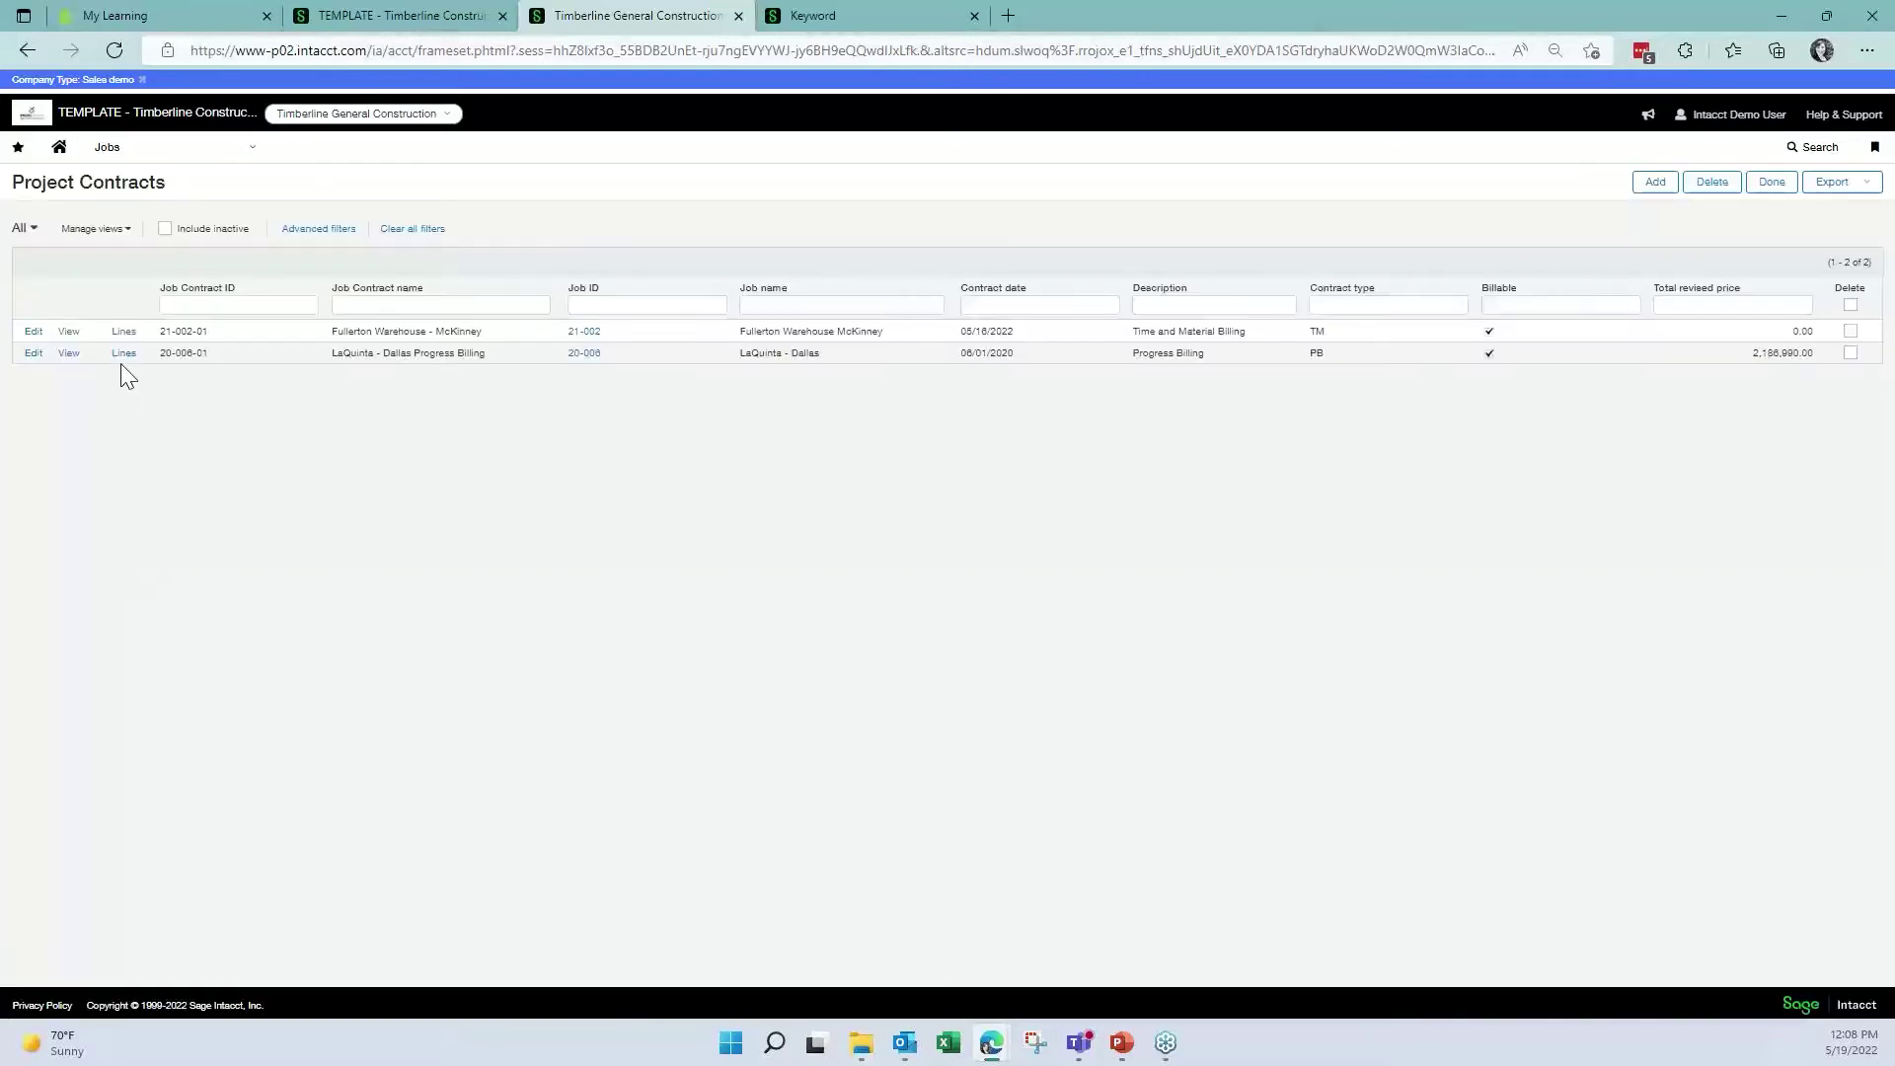
pyautogui.click(123, 355)
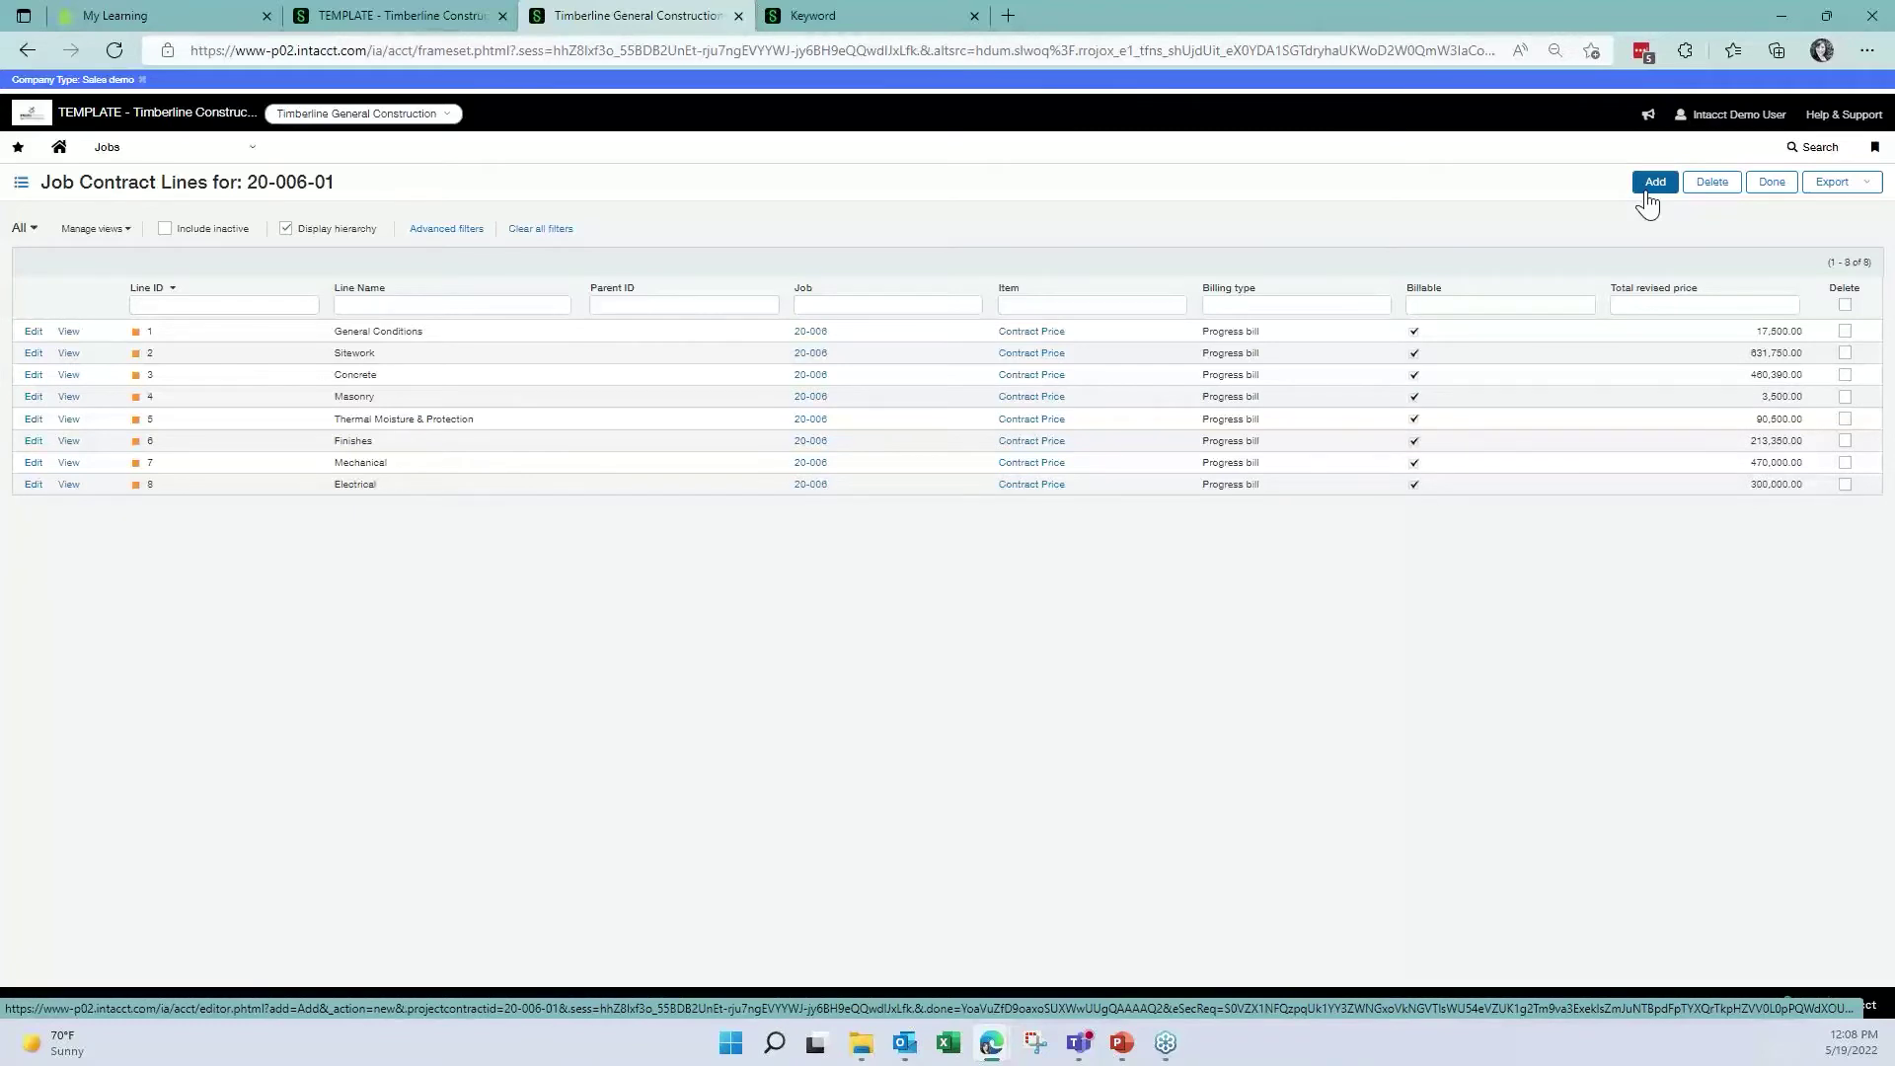
# - Start generating invoices by job contract using the Contract Invoices template, with invoice and GL post date 04/30/2022
pyautogui.click(121, 150)
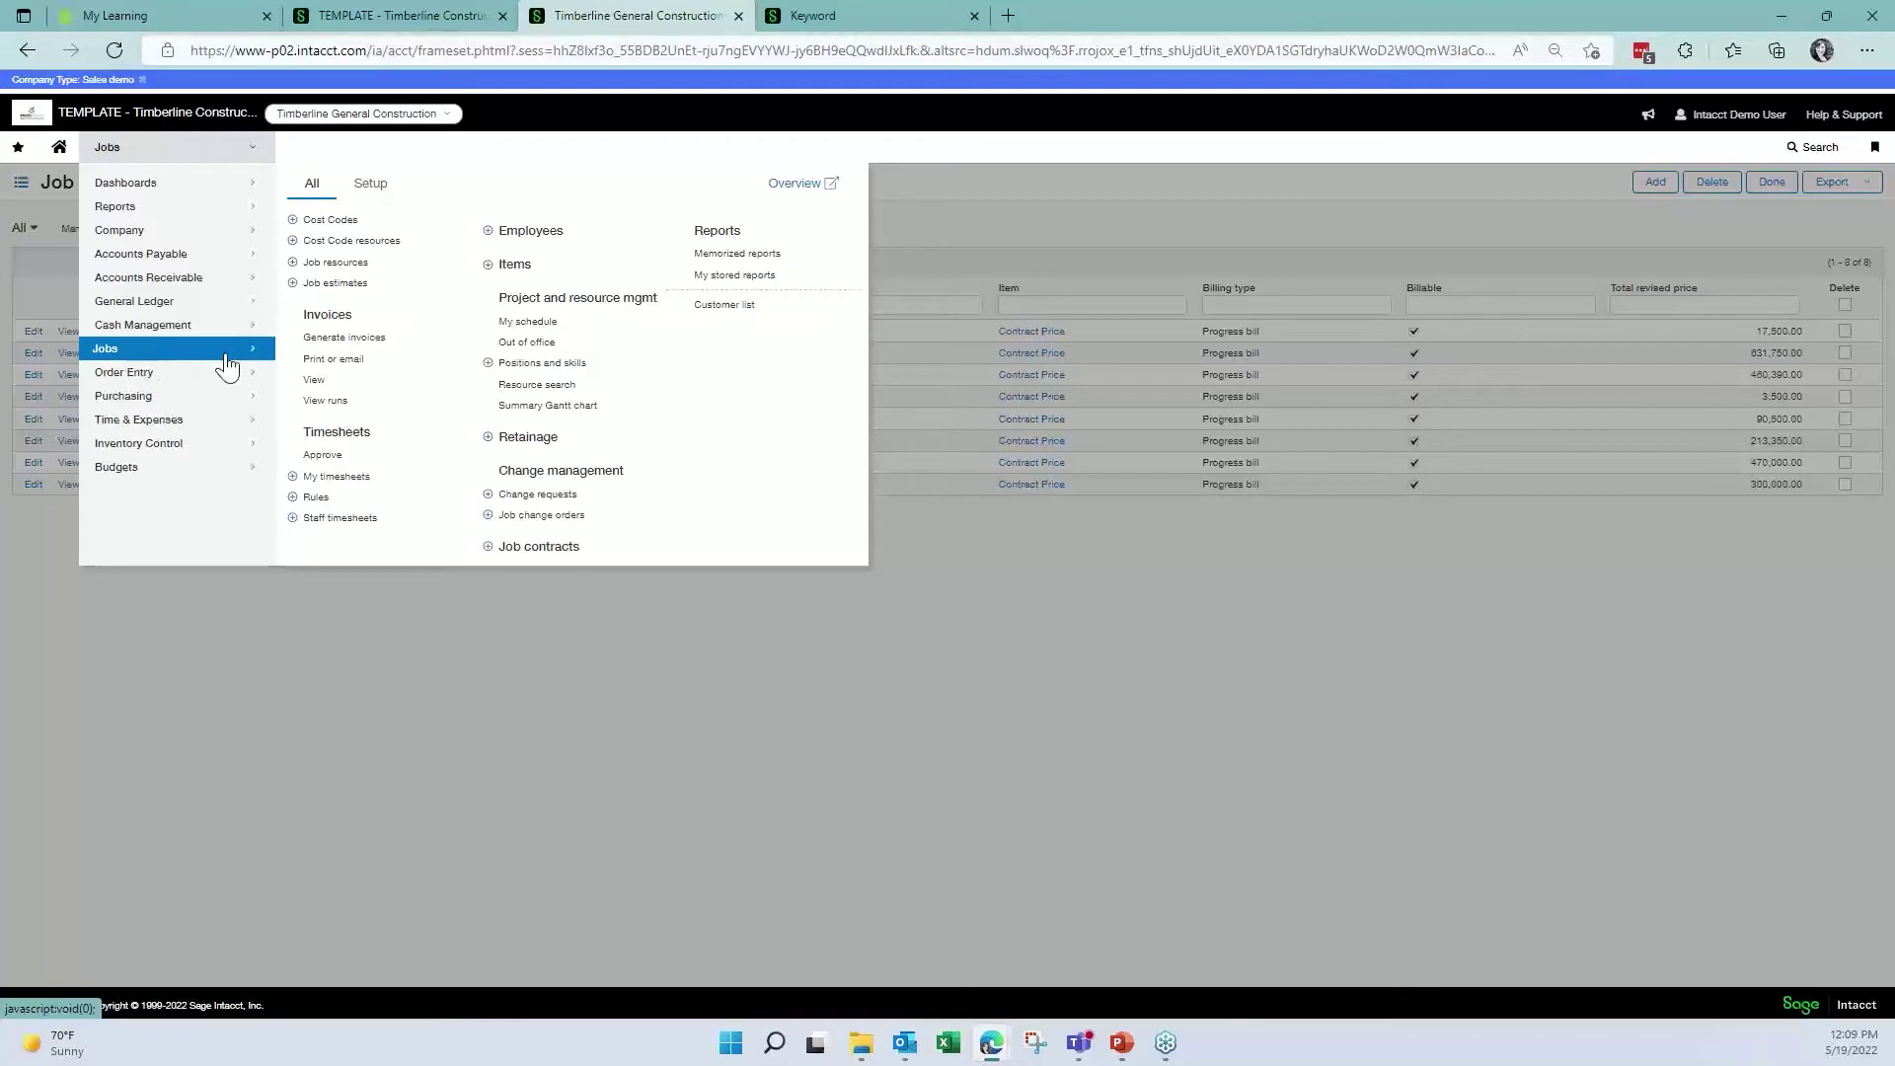
pyautogui.click(380, 342)
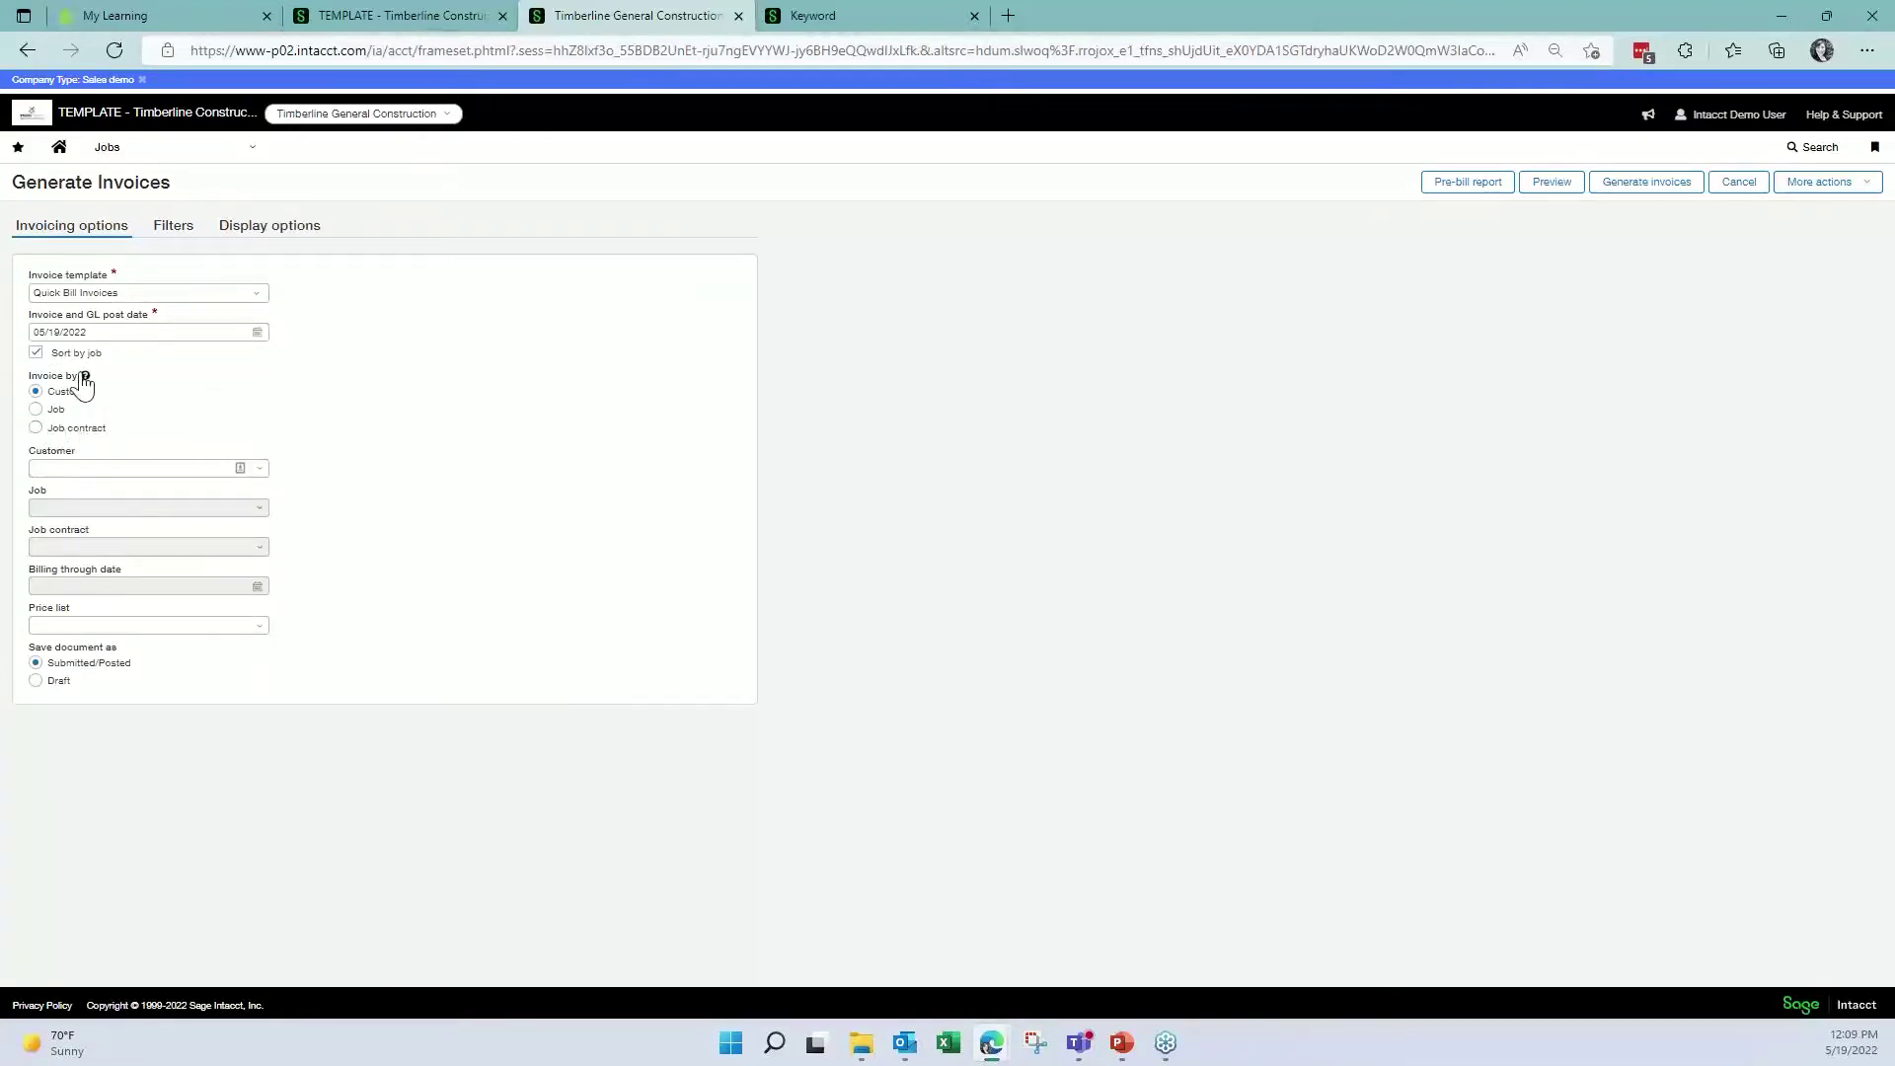
pyautogui.click(54, 427)
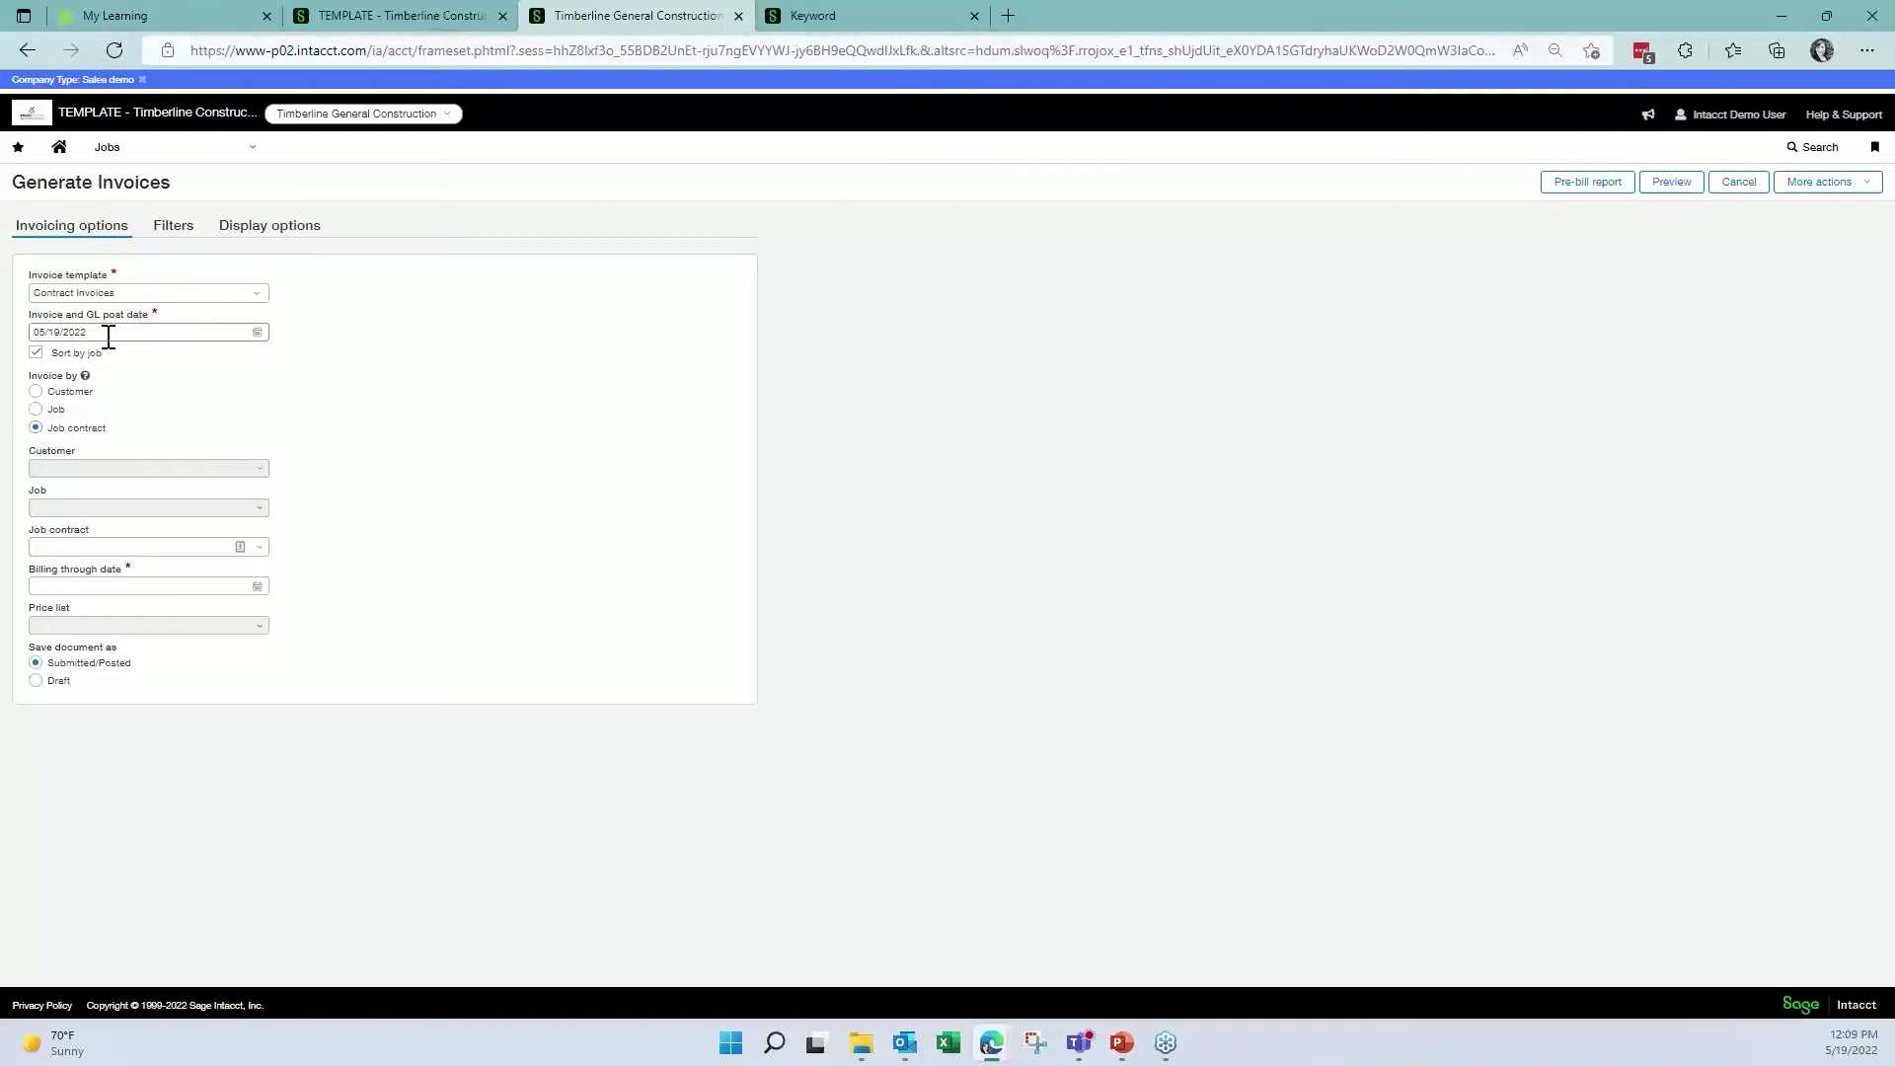
pyautogui.click(29, 332)
pyautogui.write('04/30/202')
pyautogui.press('Tab')
# - Select the LaQuinta - Dallas Progress Billing job contract with billing through date 04/30/2022 and preview its invoice
pyautogui.click(107, 586)
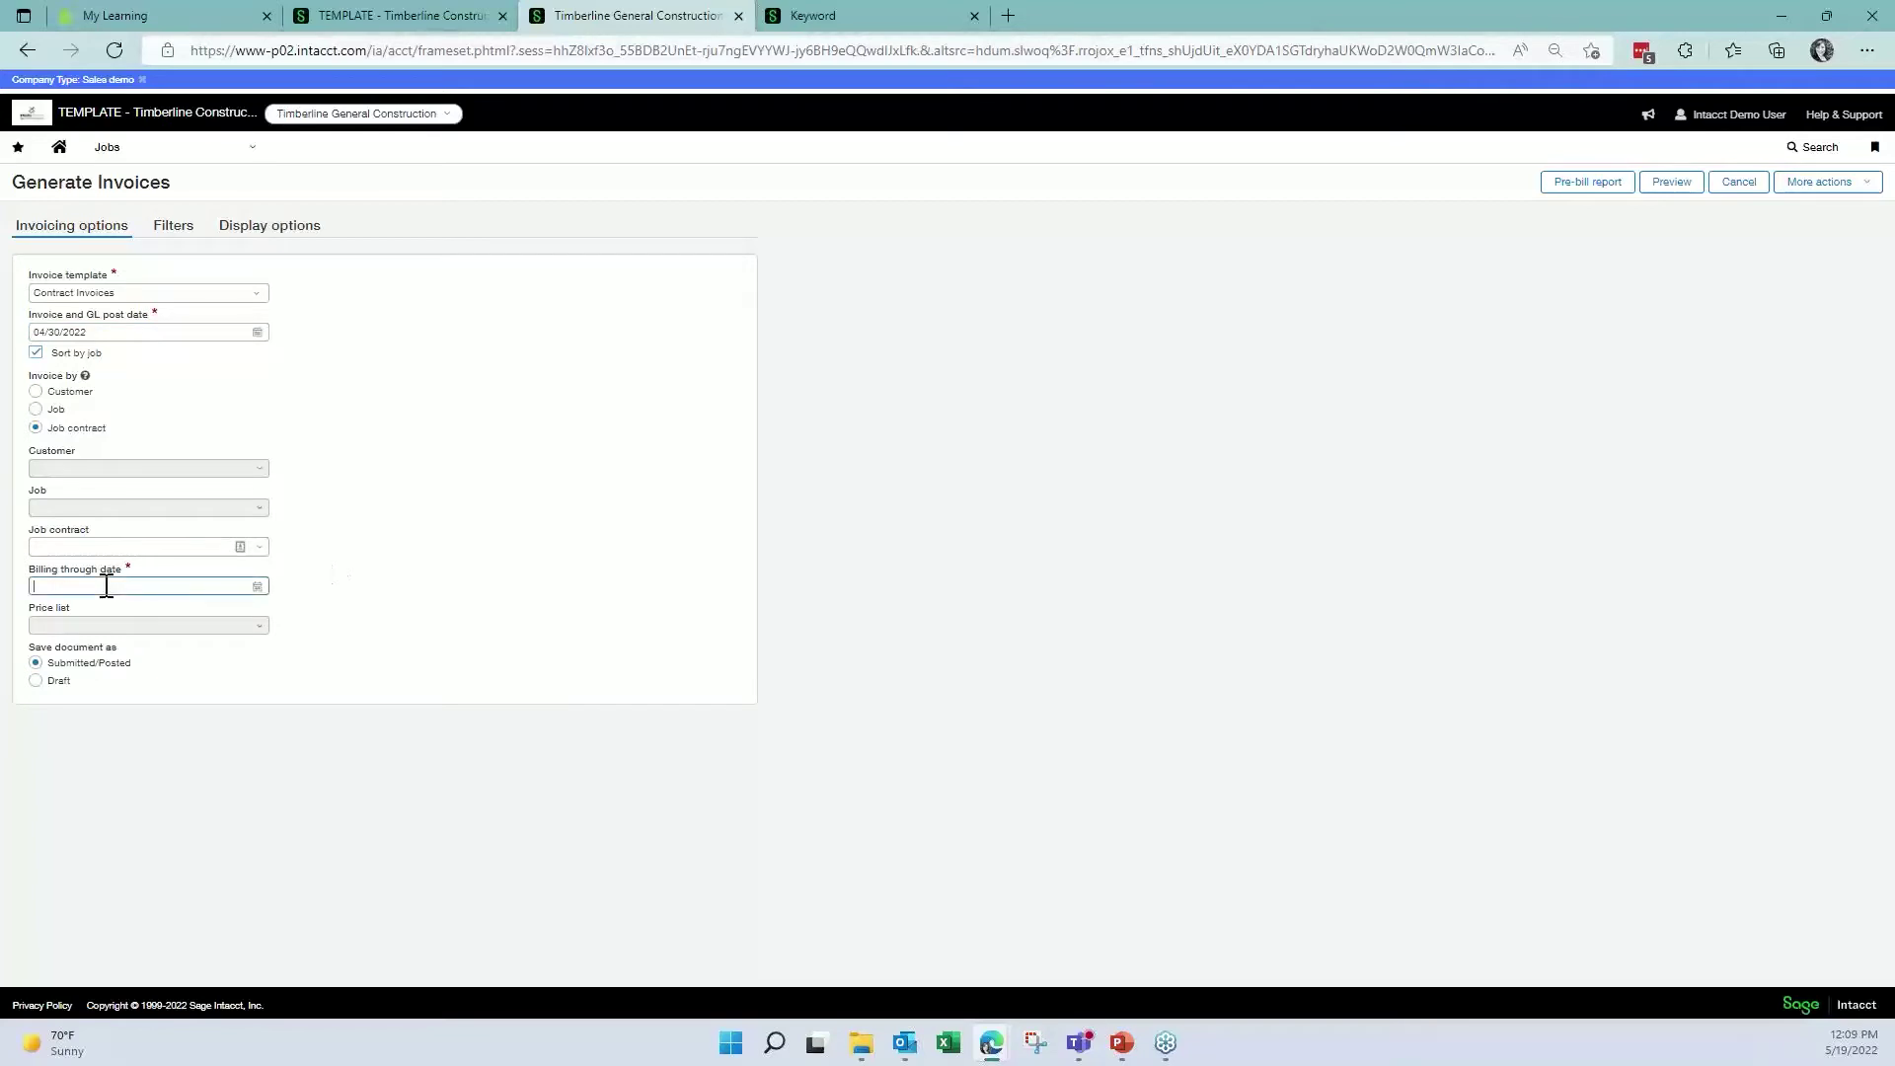
pyautogui.click(173, 546)
pyautogui.click(263, 552)
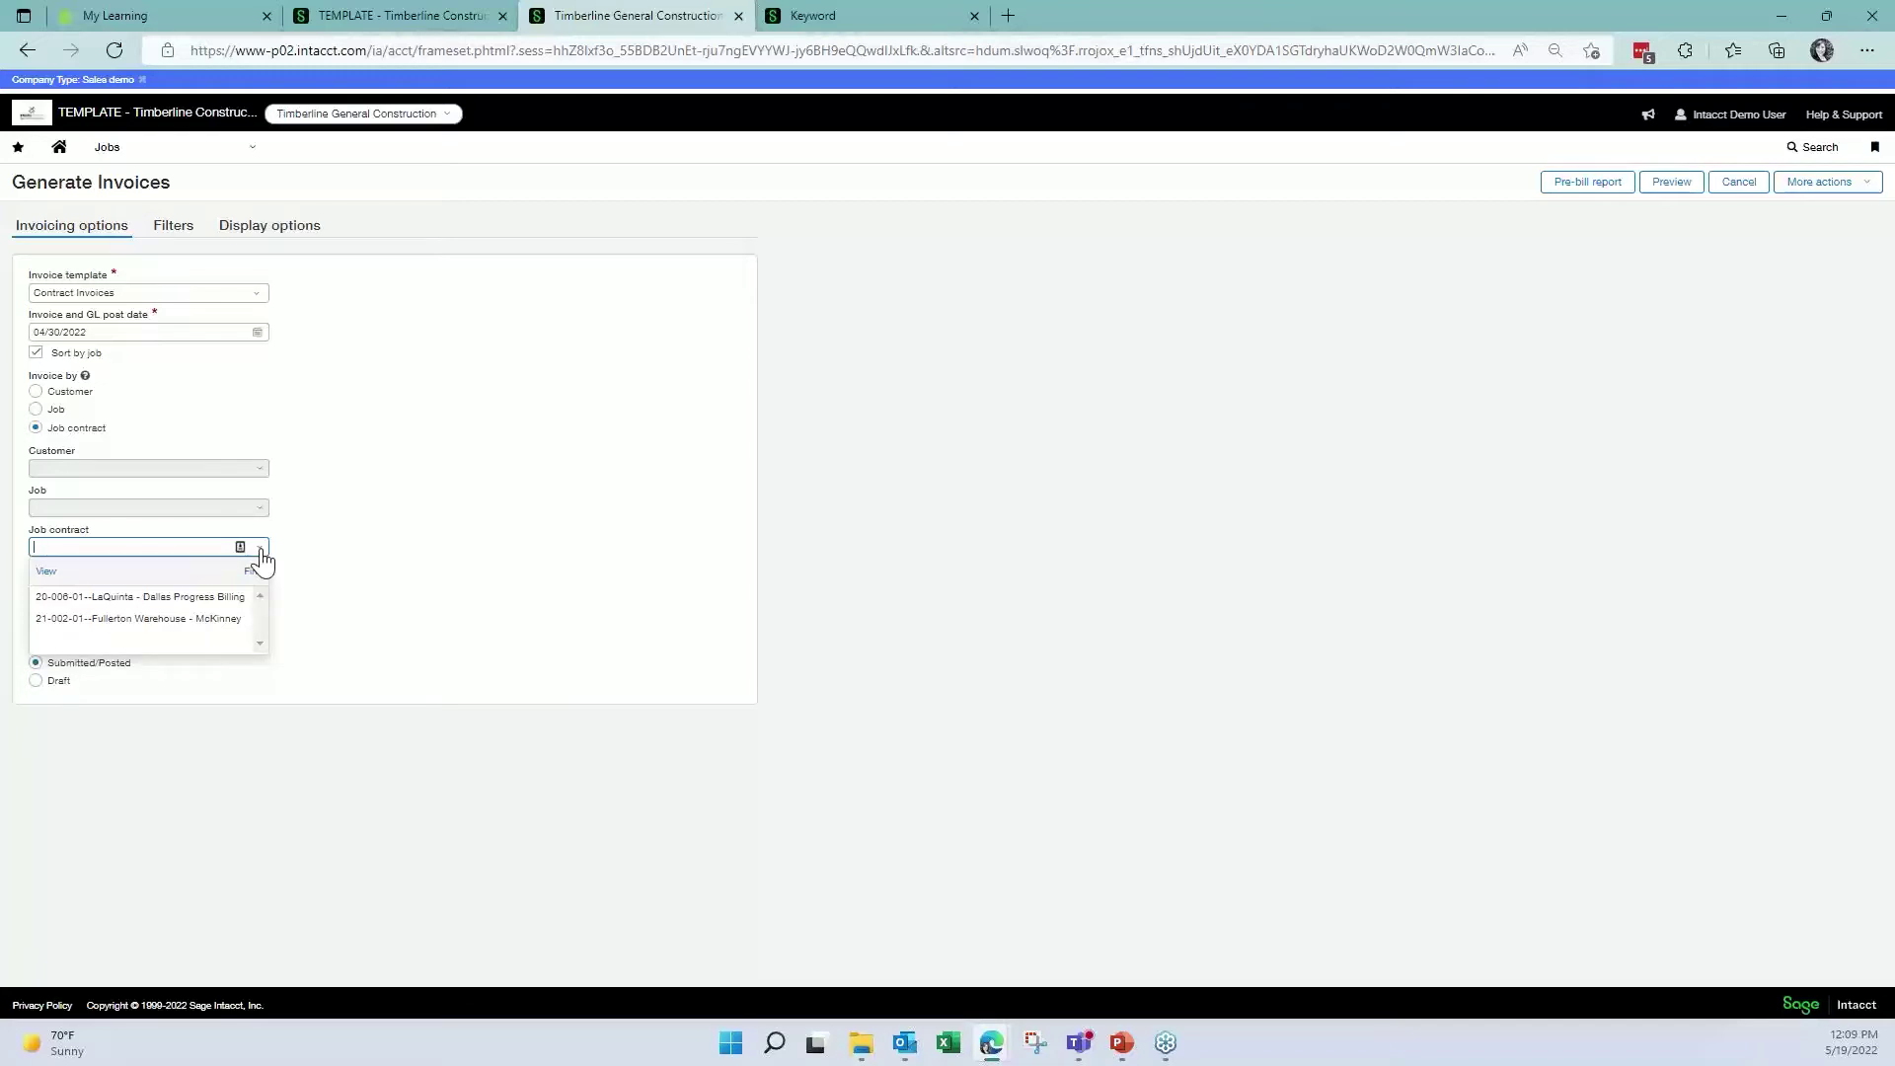
pyautogui.click(152, 599)
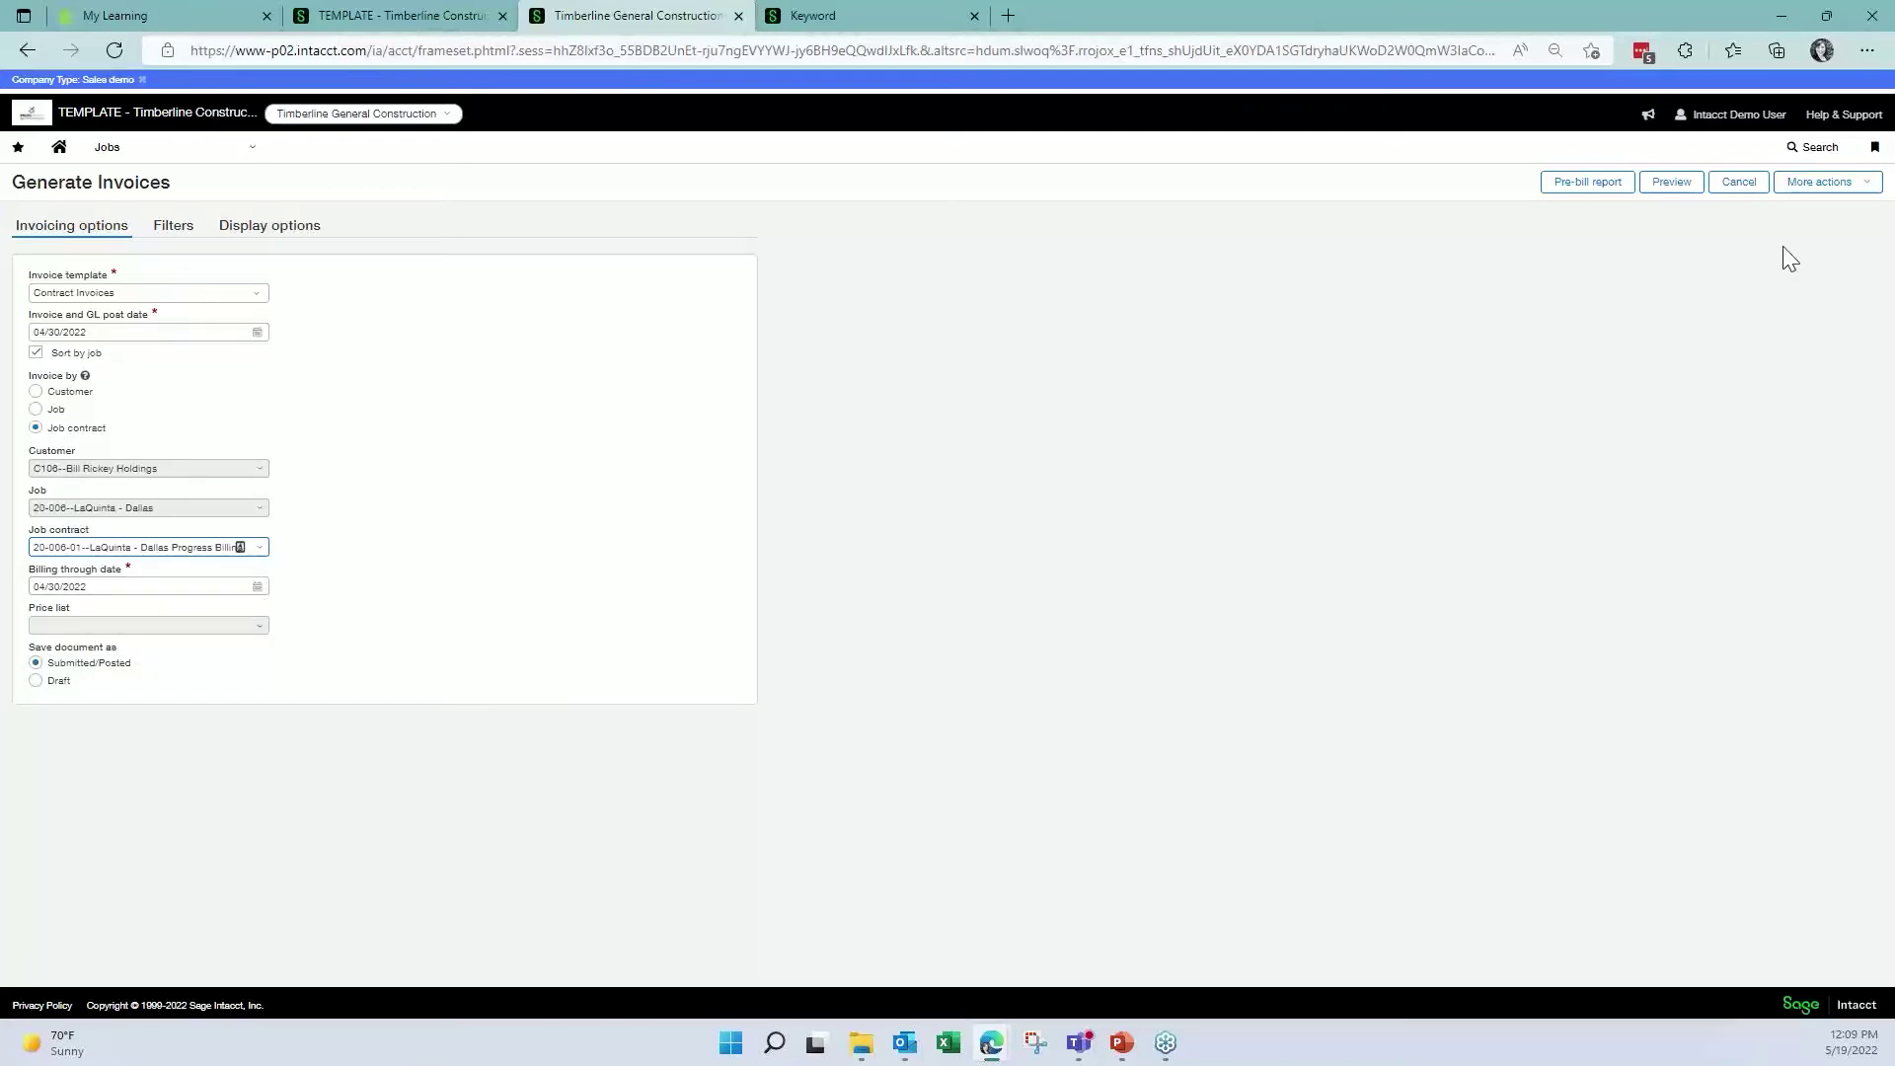
pyautogui.click(1671, 184)
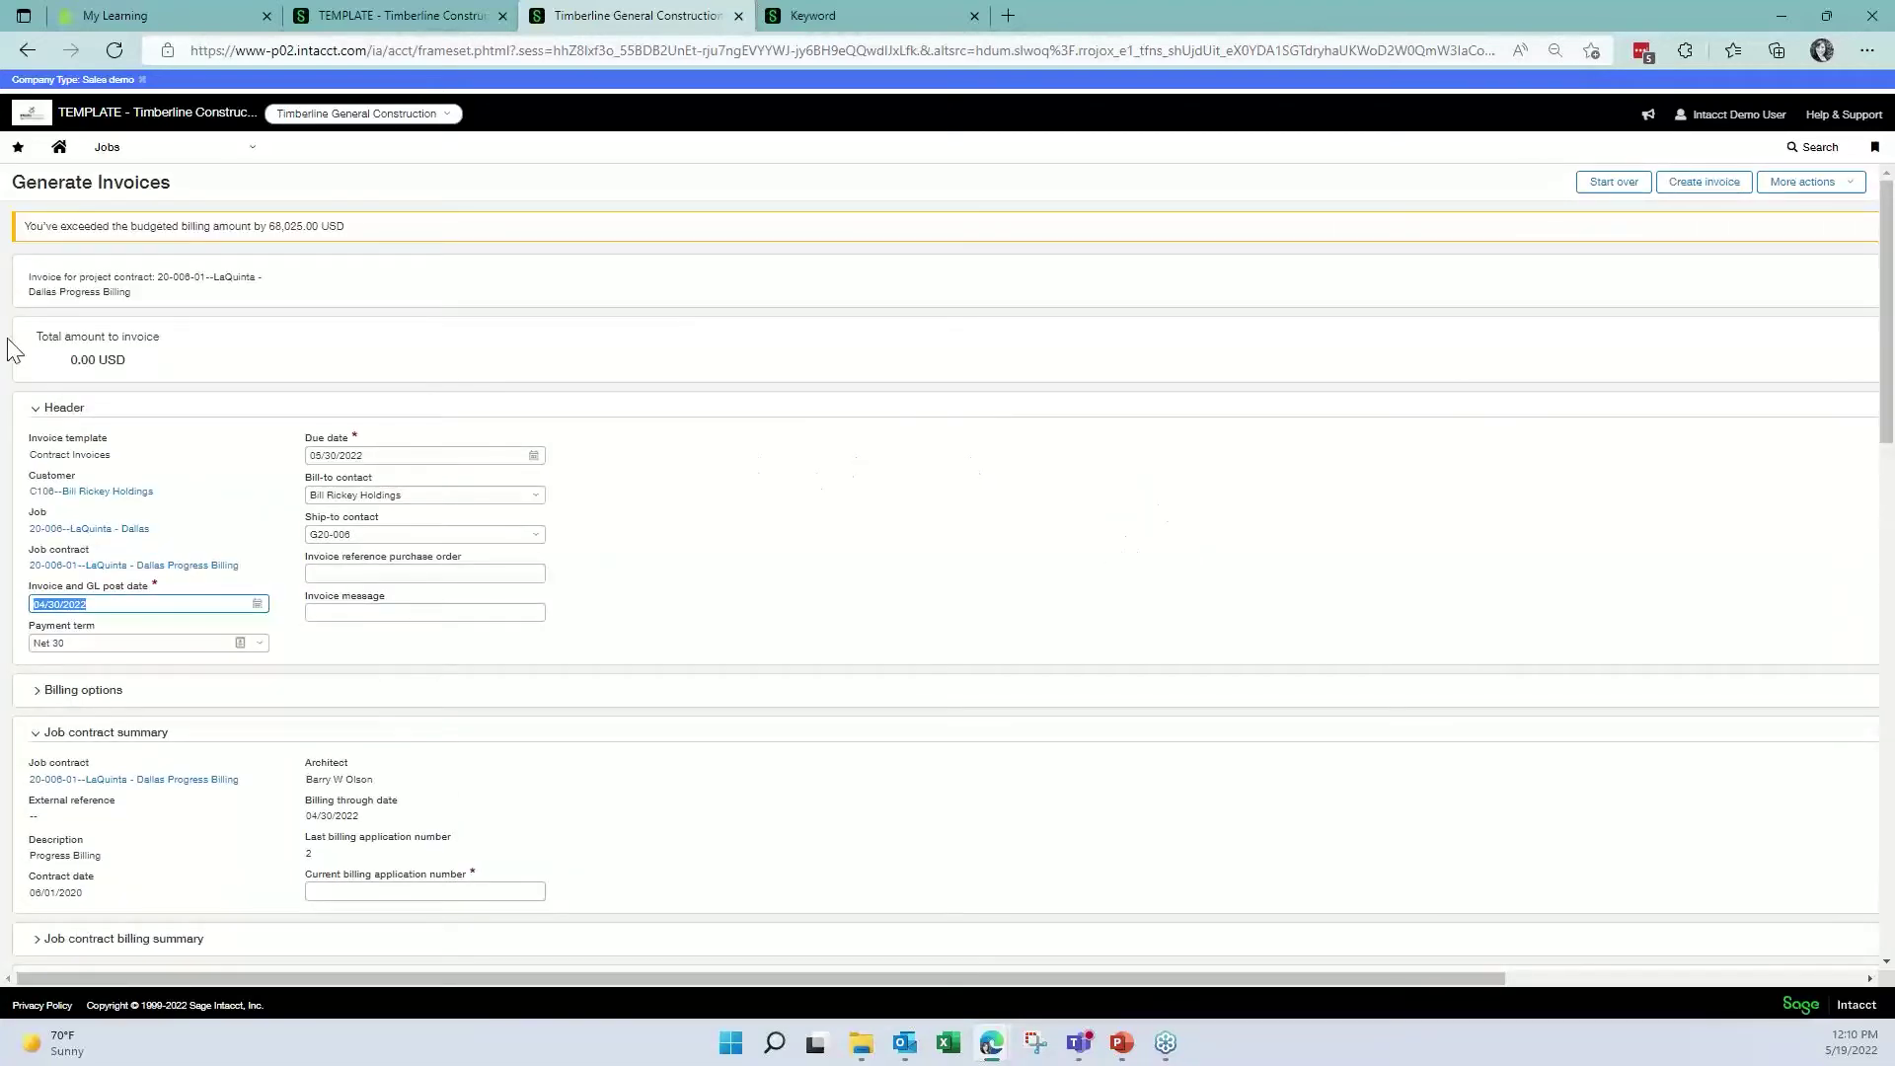
# - Set the invoice's ship-to contact to the same customer as the bill-to contact and the current billing application number to 3
pyautogui.scroll(-1, 403, 331)
pyautogui.scroll(-2, 403, 332)
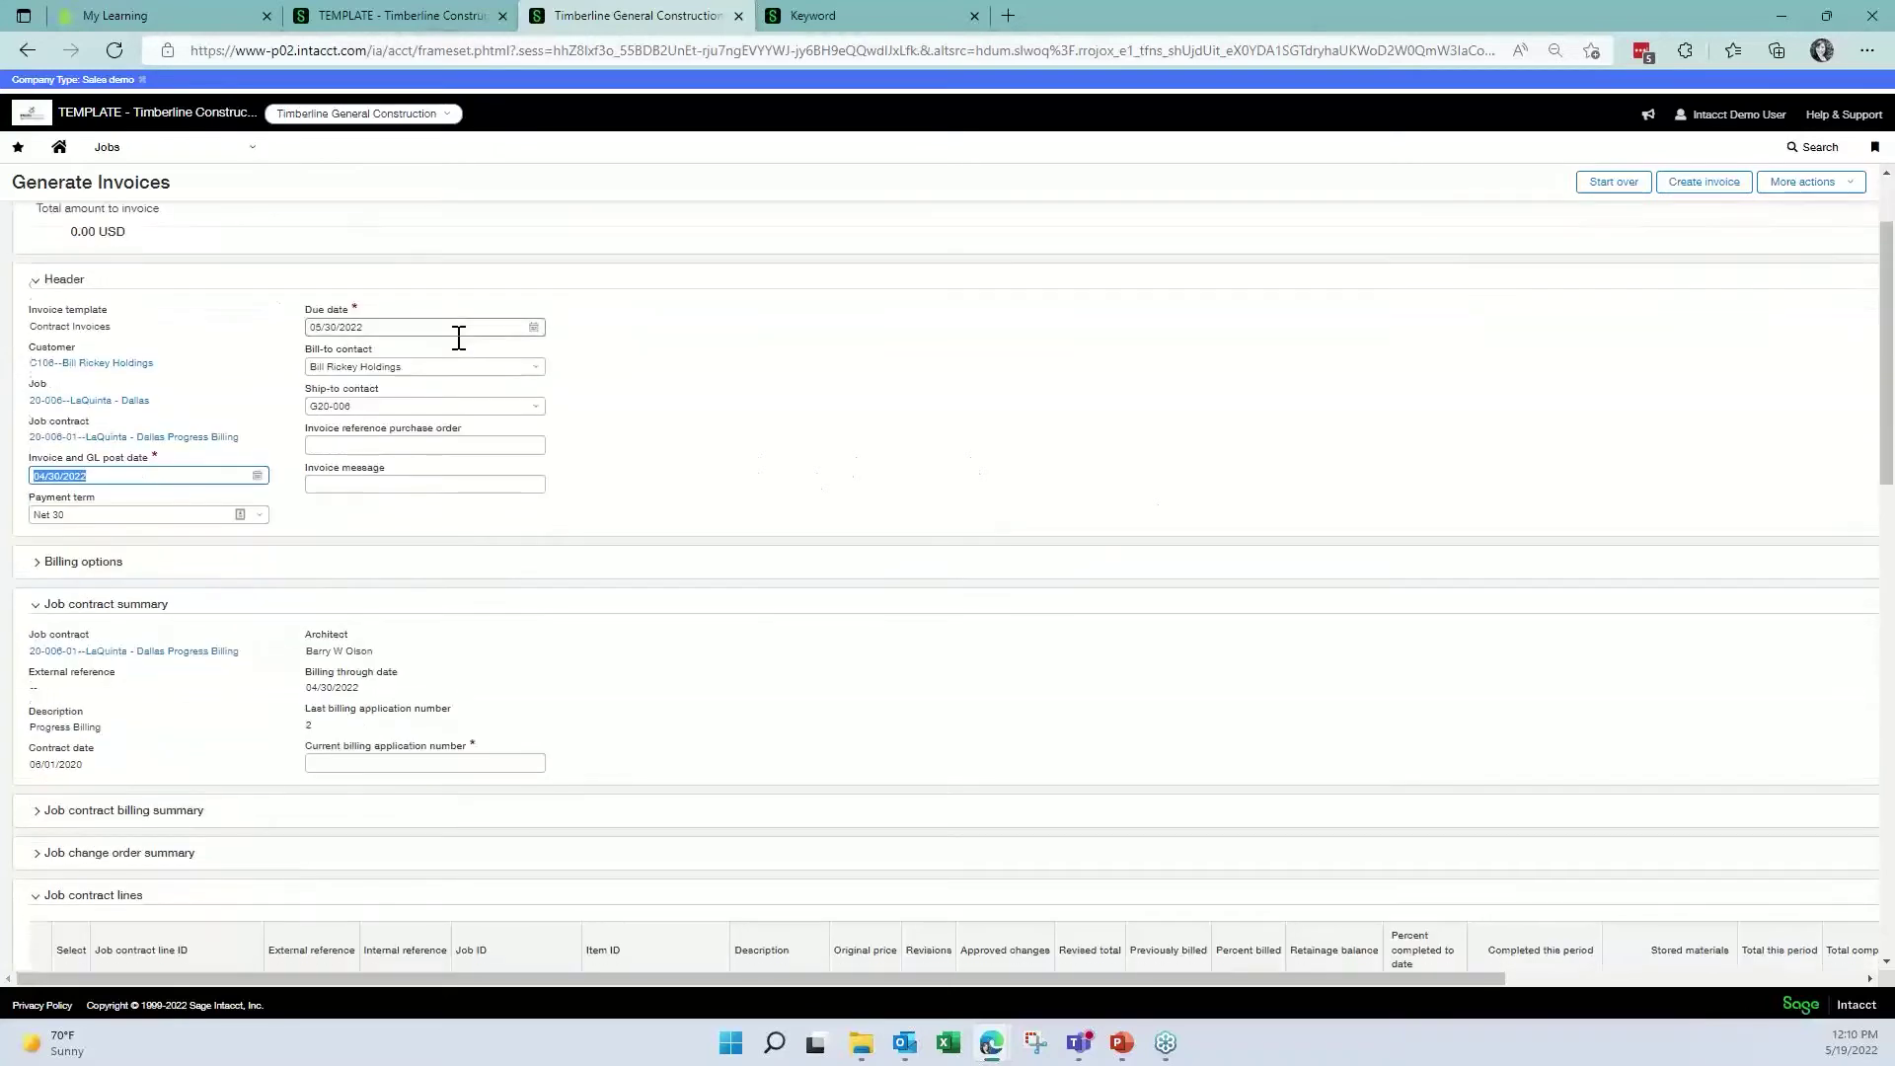
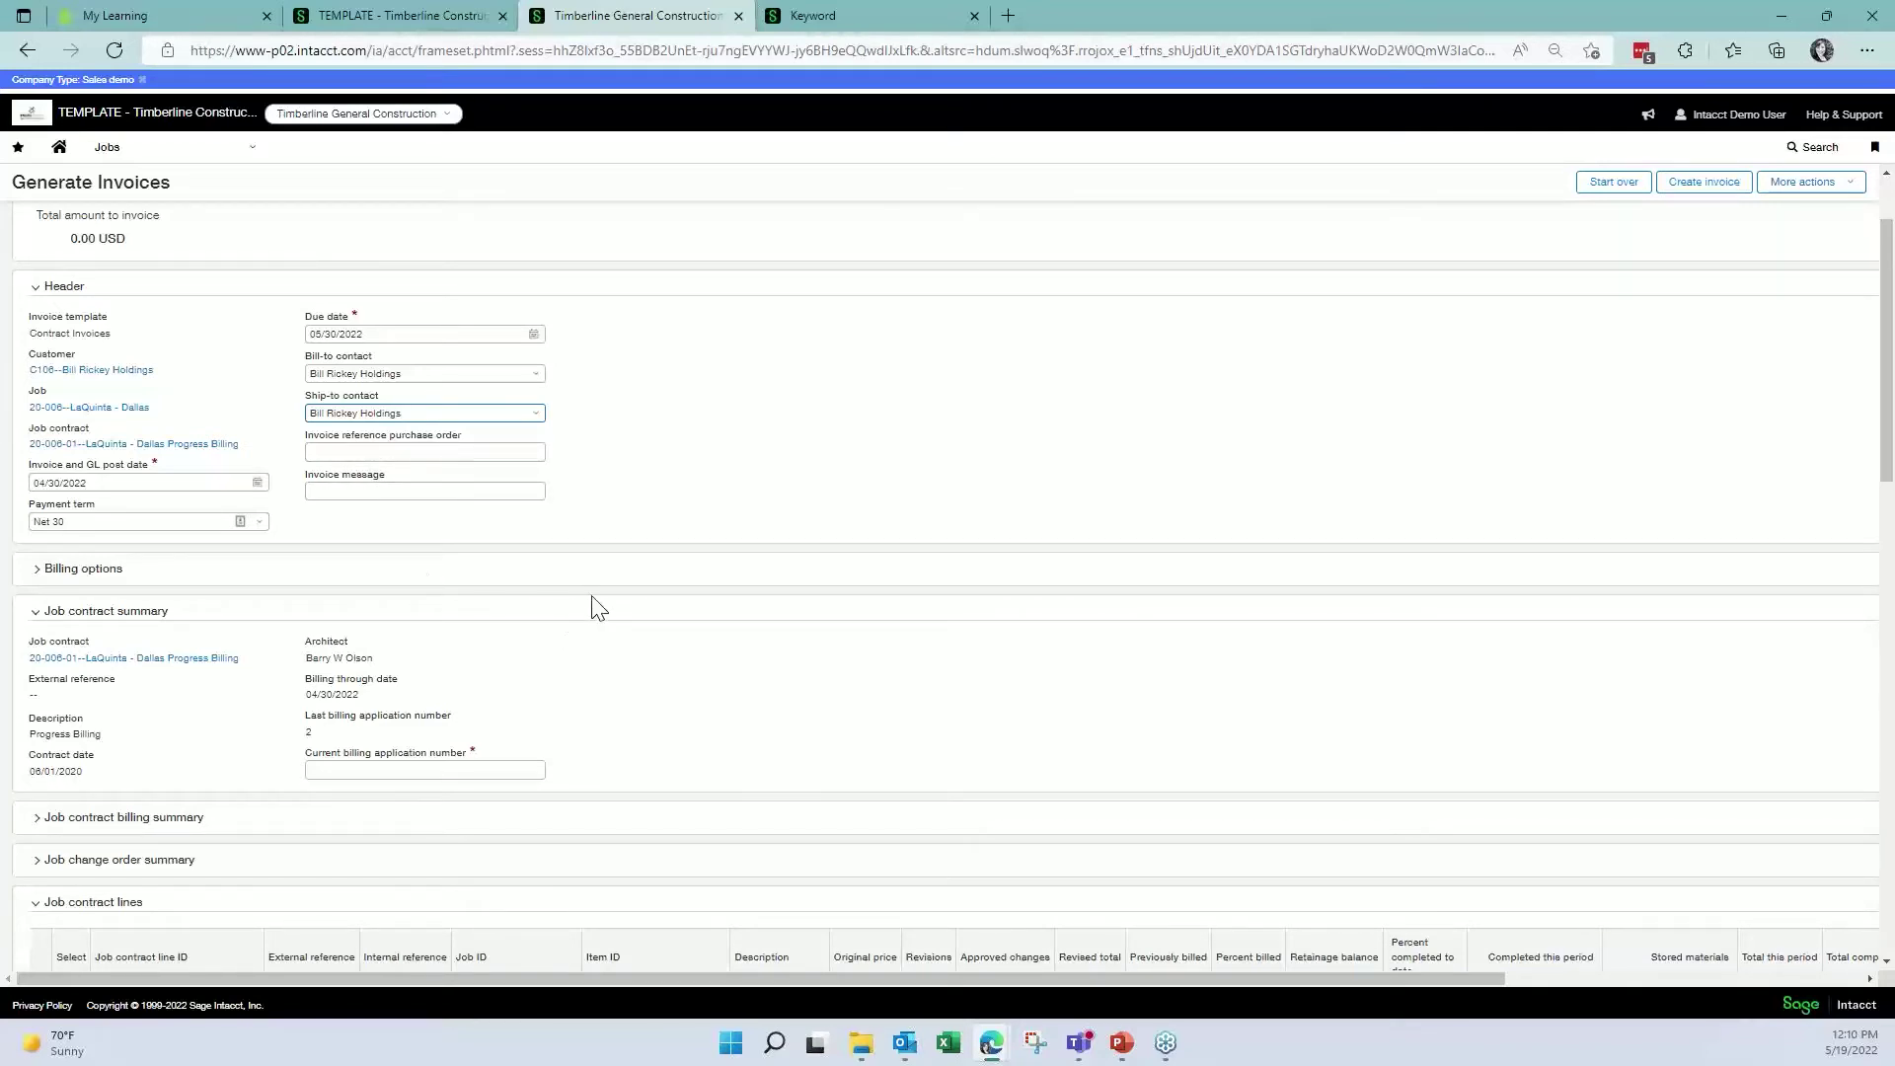
pyautogui.scroll(-1, 541, 689)
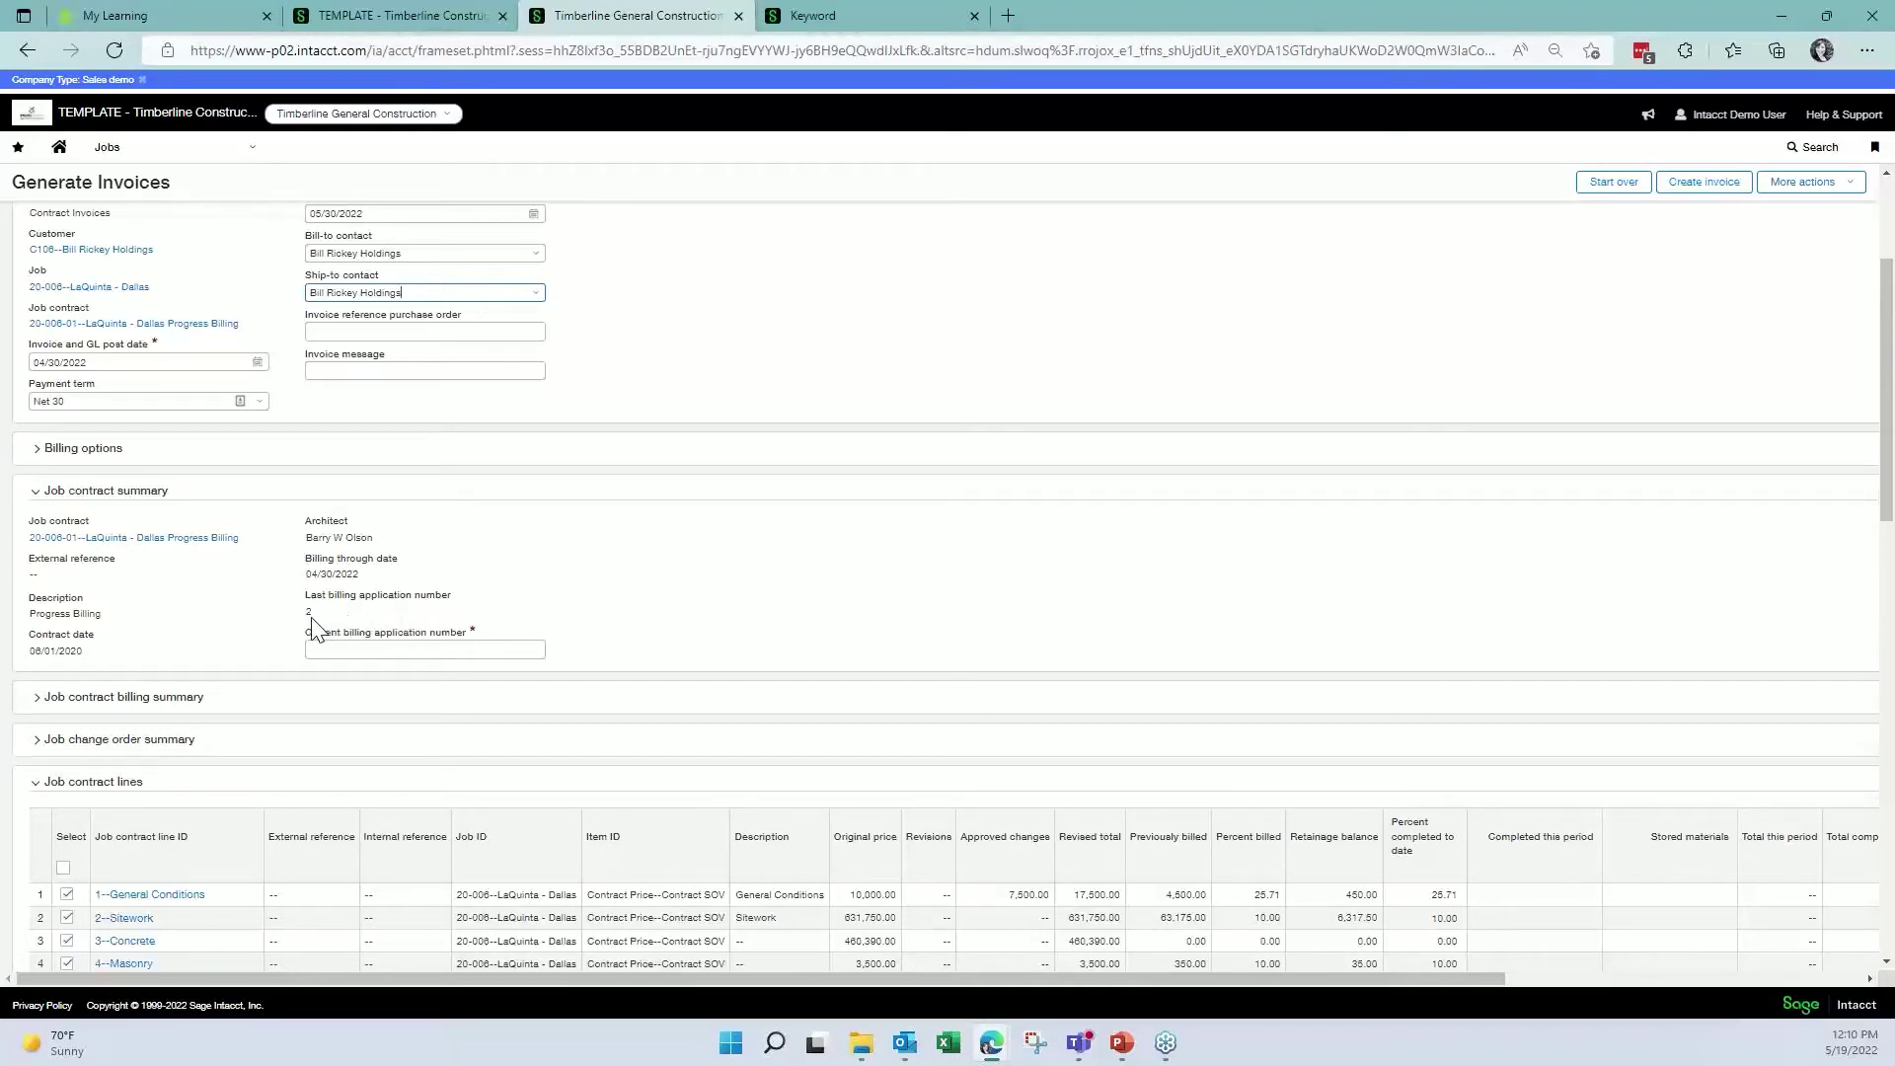
pyautogui.click(323, 648)
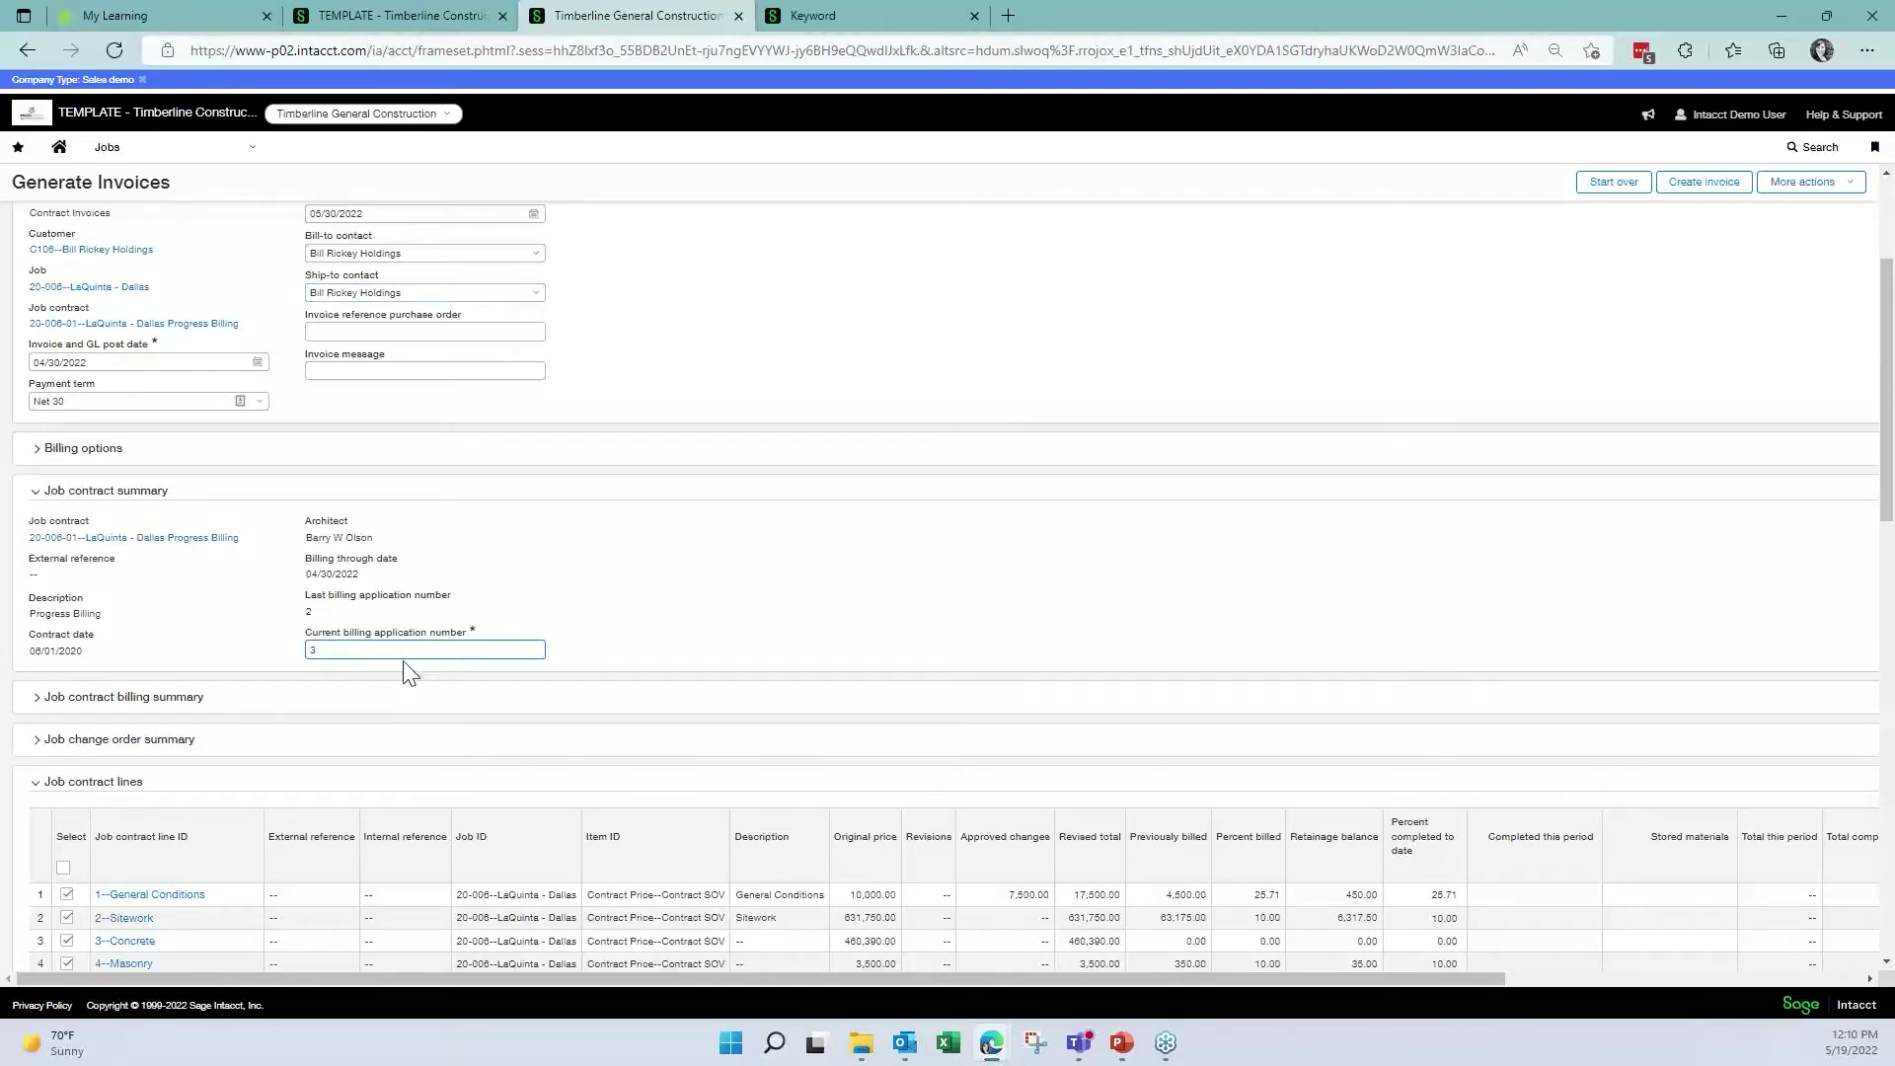
# - Examine the invoice's billing options, the amounts in the job contract billing summary, and the job change order summary
pyautogui.scroll(-1, 410, 674)
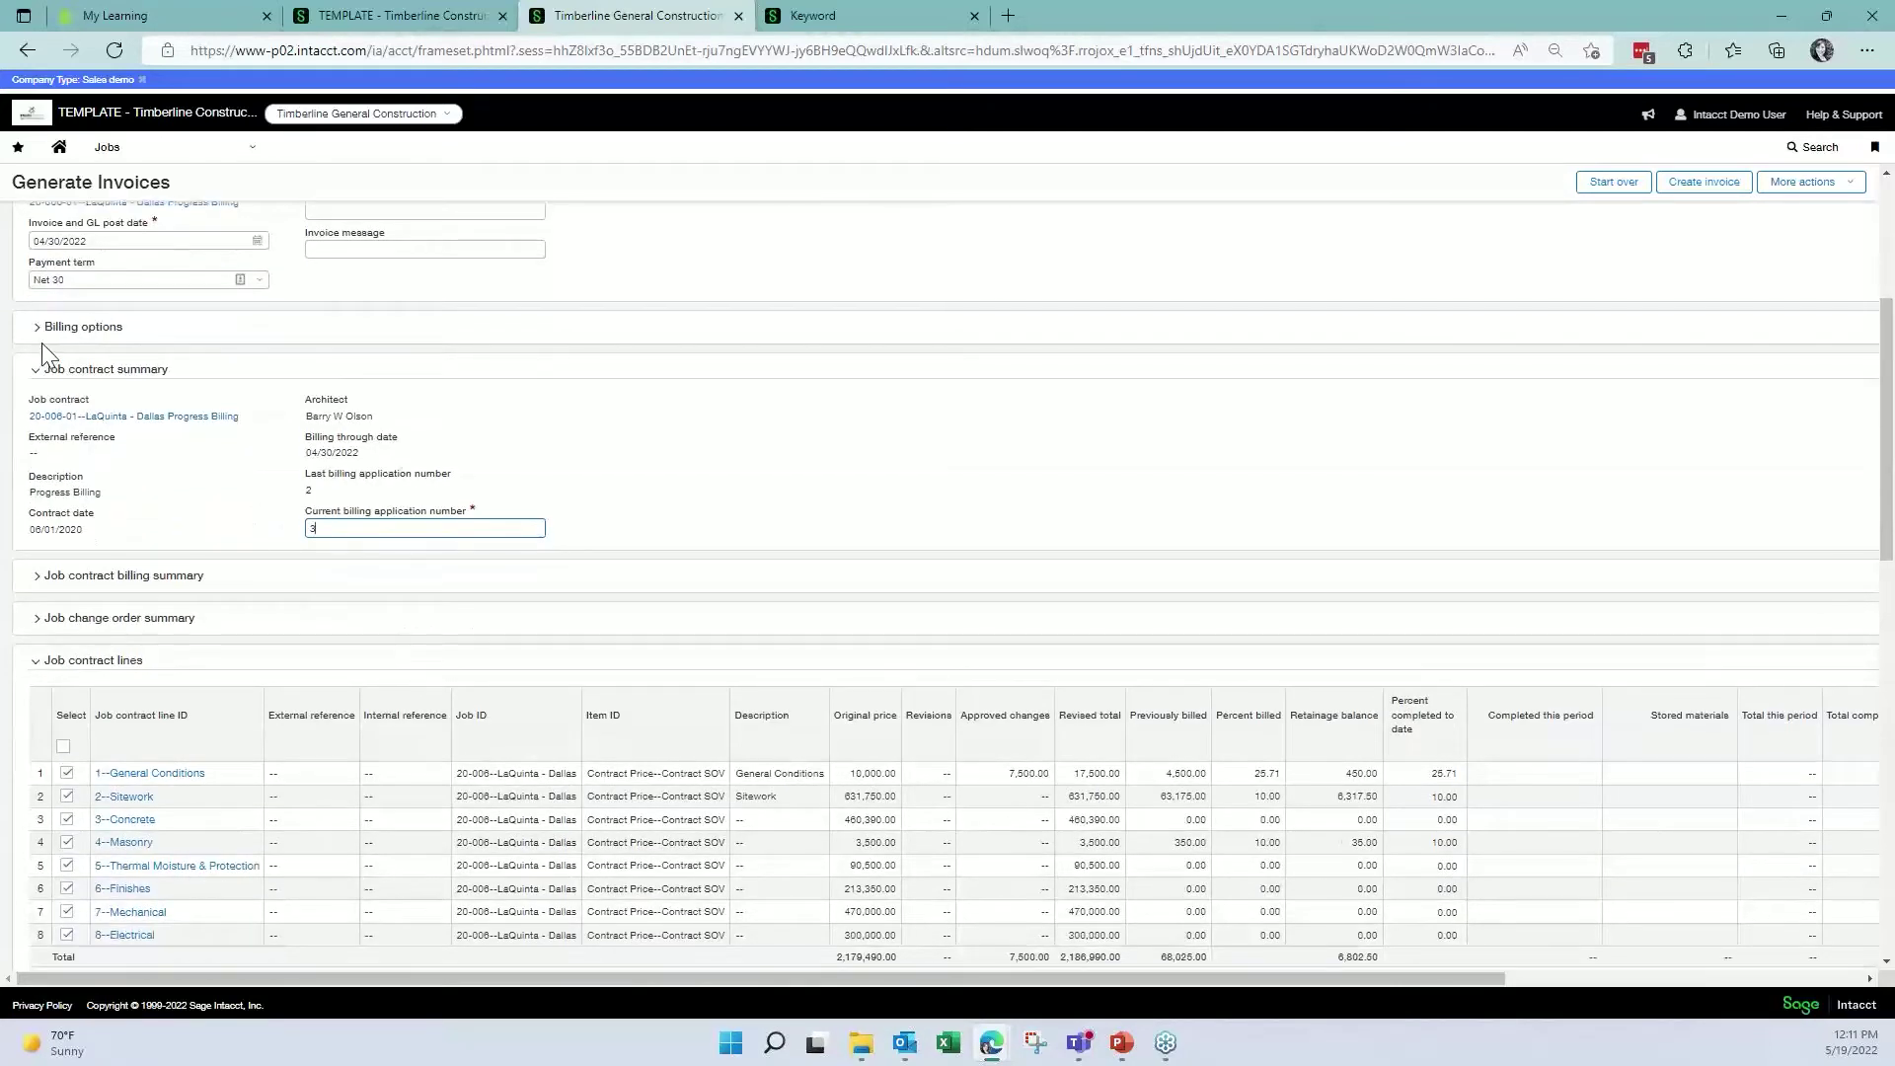
pyautogui.click(36, 331)
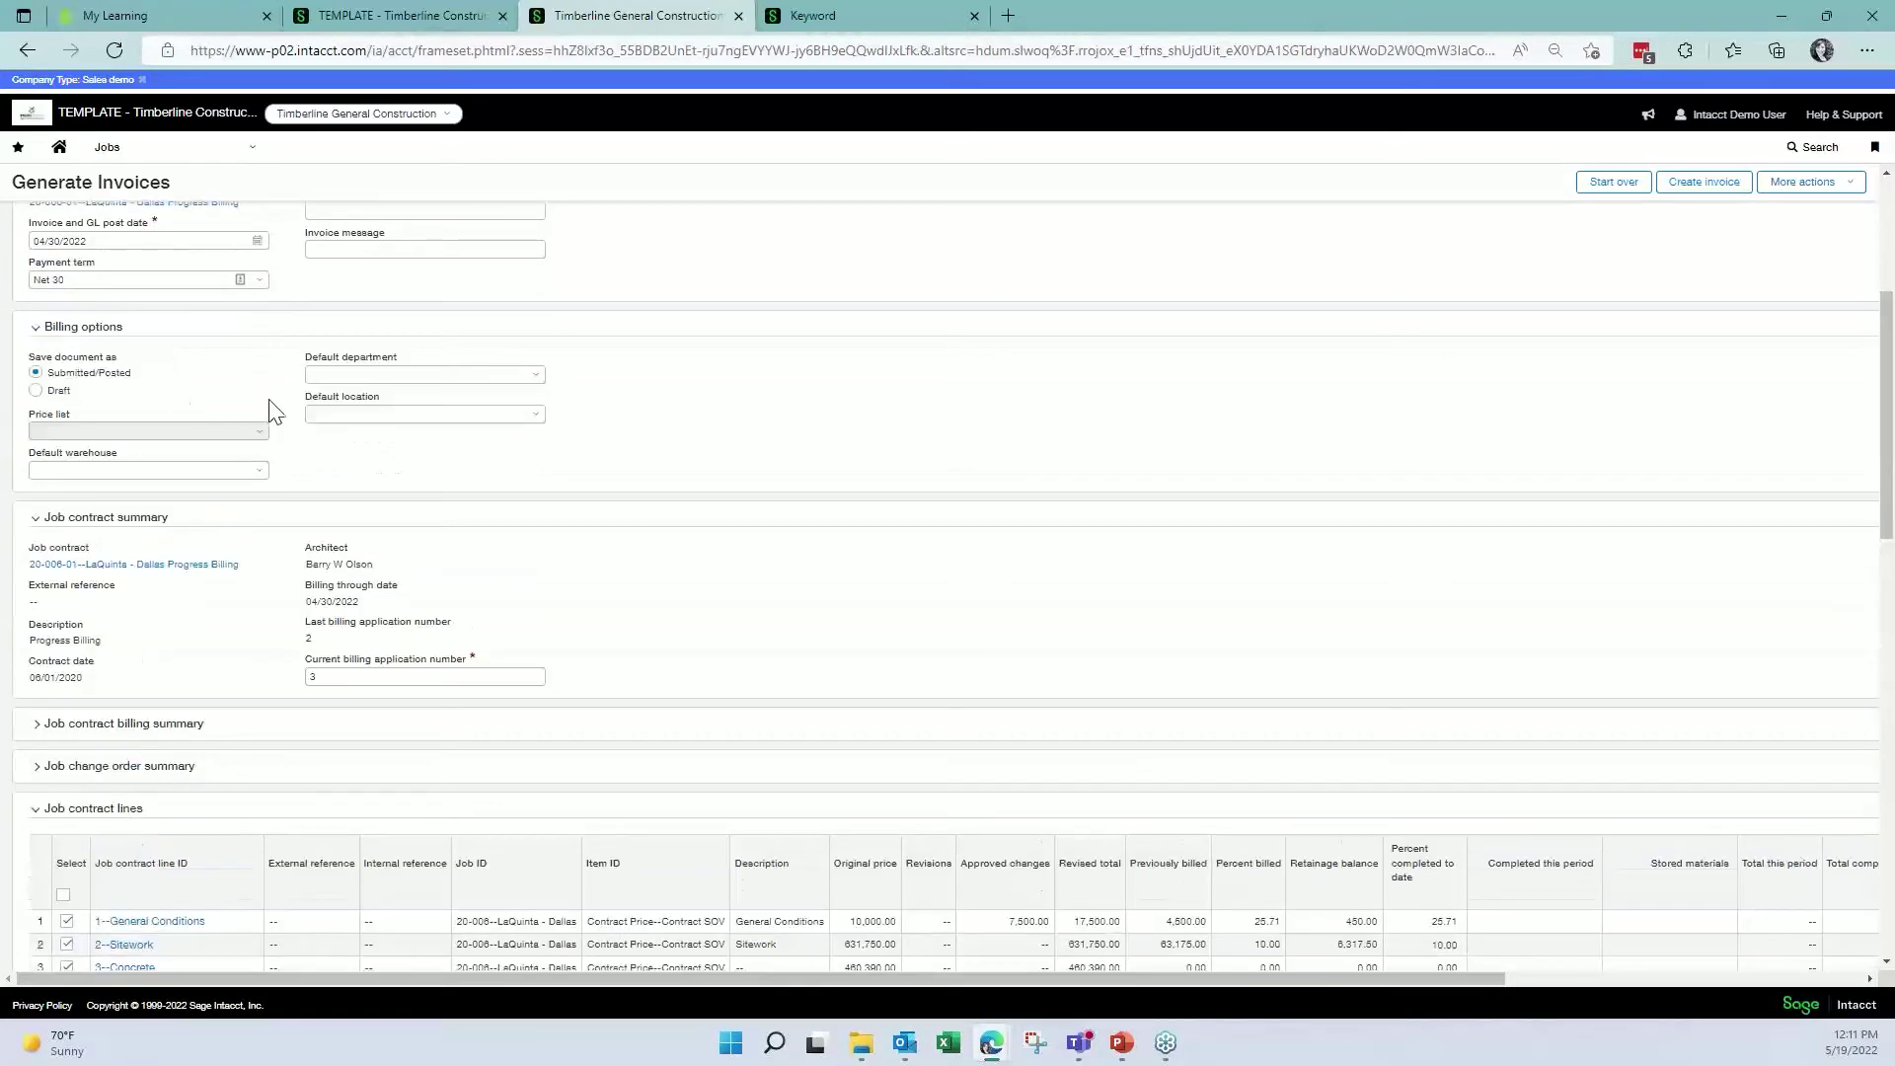
pyautogui.click(37, 327)
pyautogui.click(40, 584)
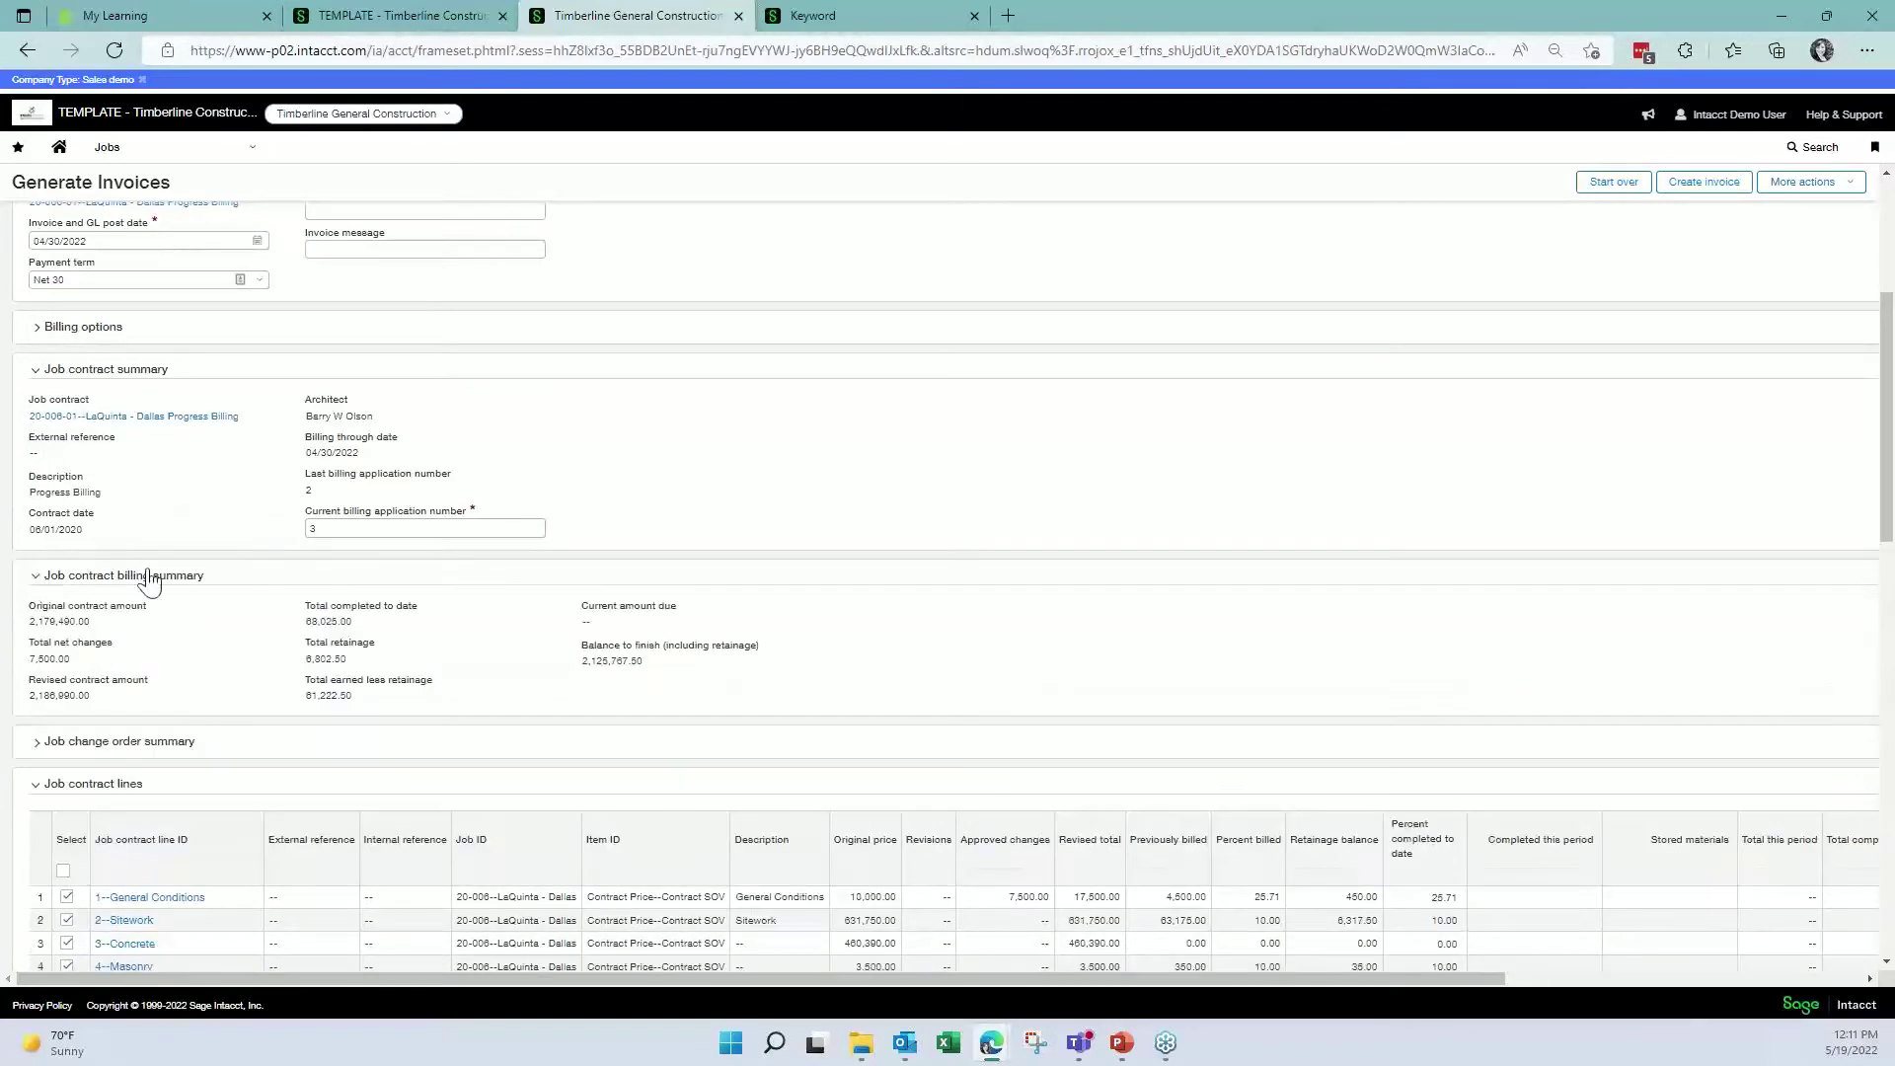
pyautogui.scroll(-1, 246, 622)
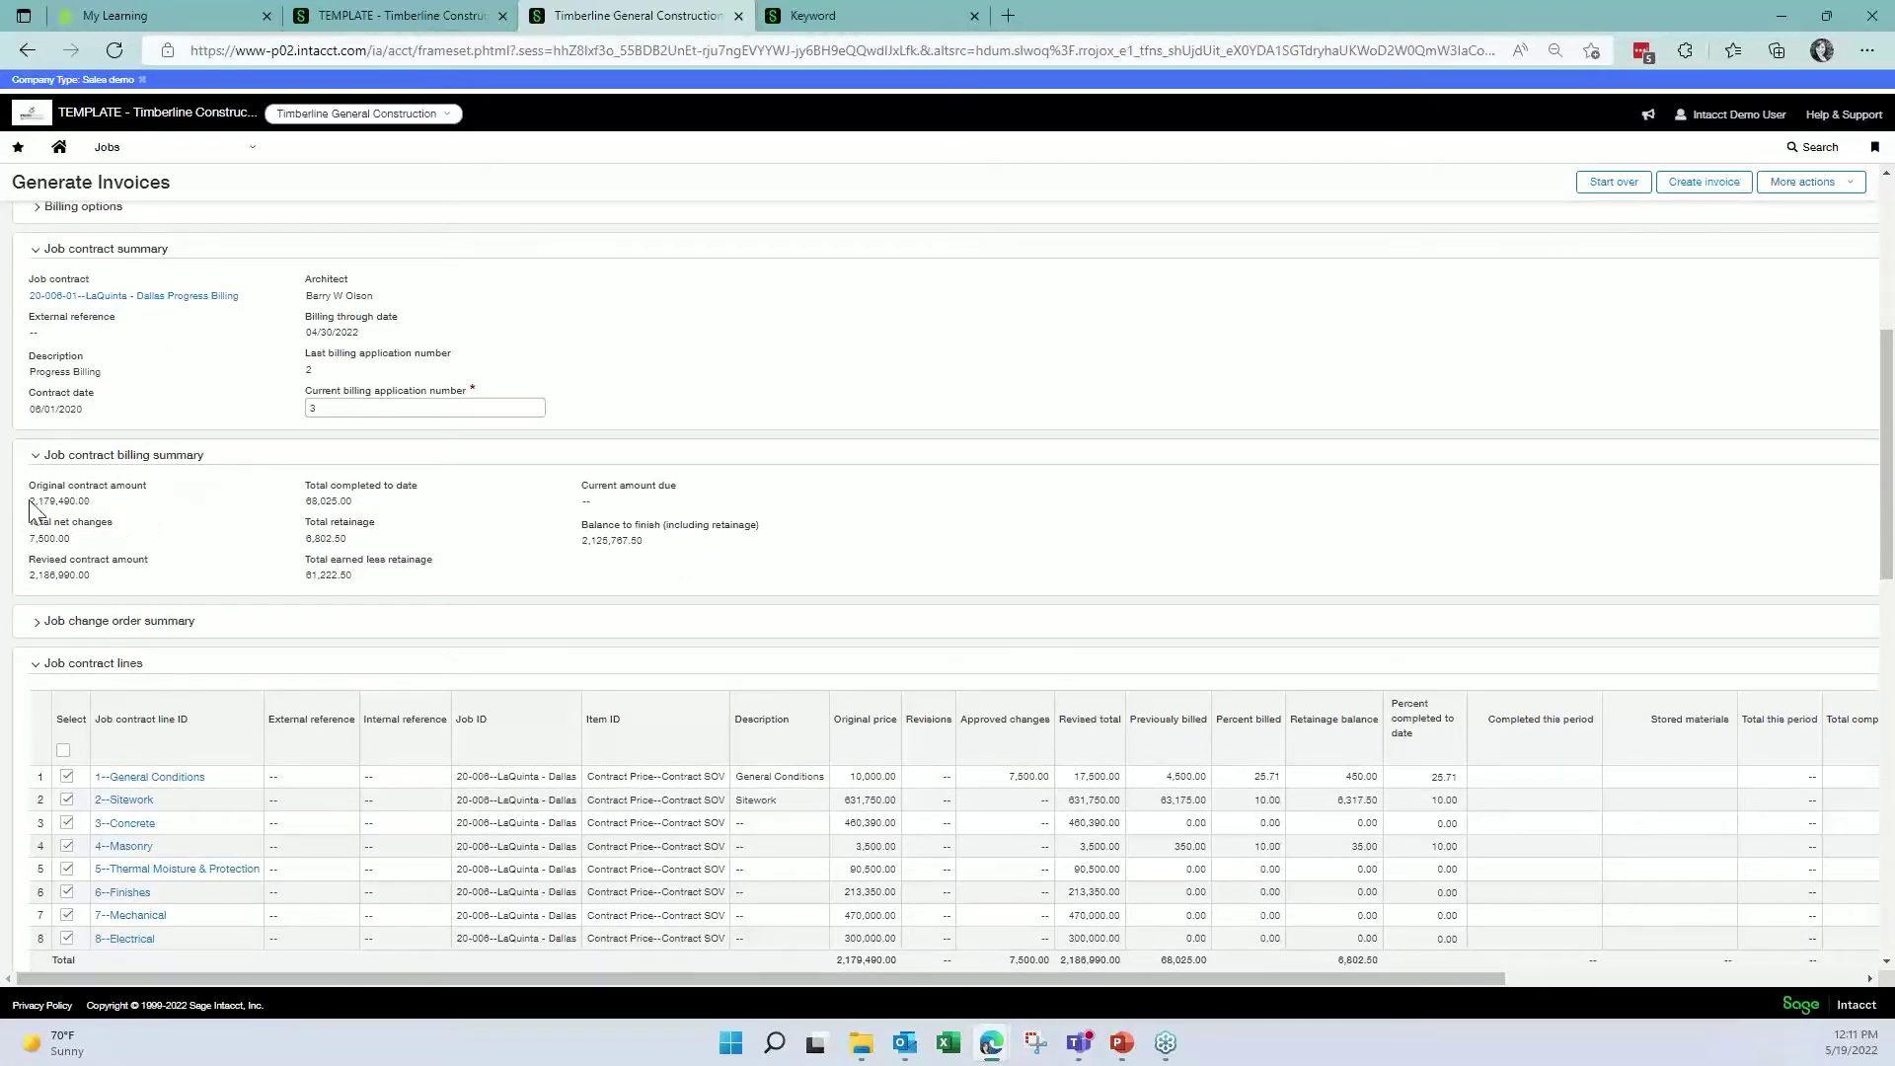
pyautogui.moveTo(88, 500); pyautogui.dragTo(26, 481)
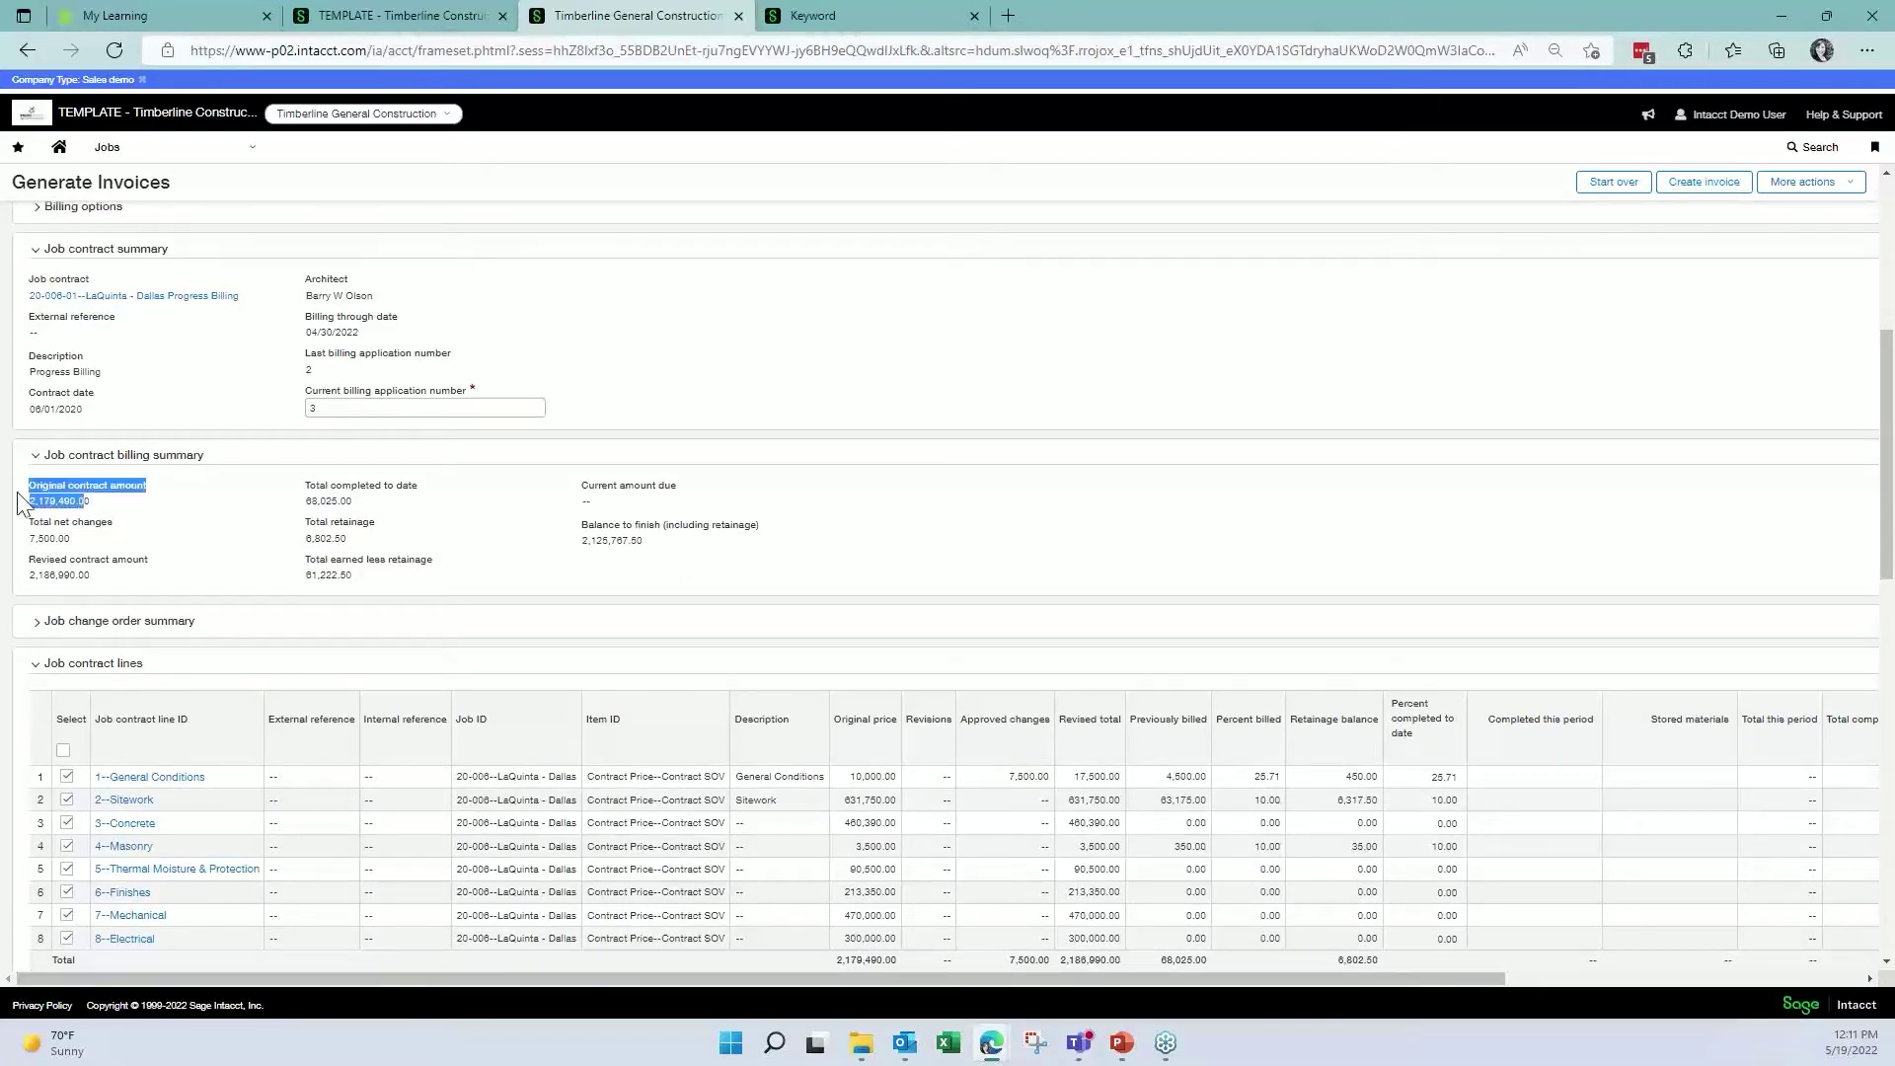
pyautogui.click(76, 546)
pyautogui.moveTo(76, 547); pyautogui.dragTo(31, 581)
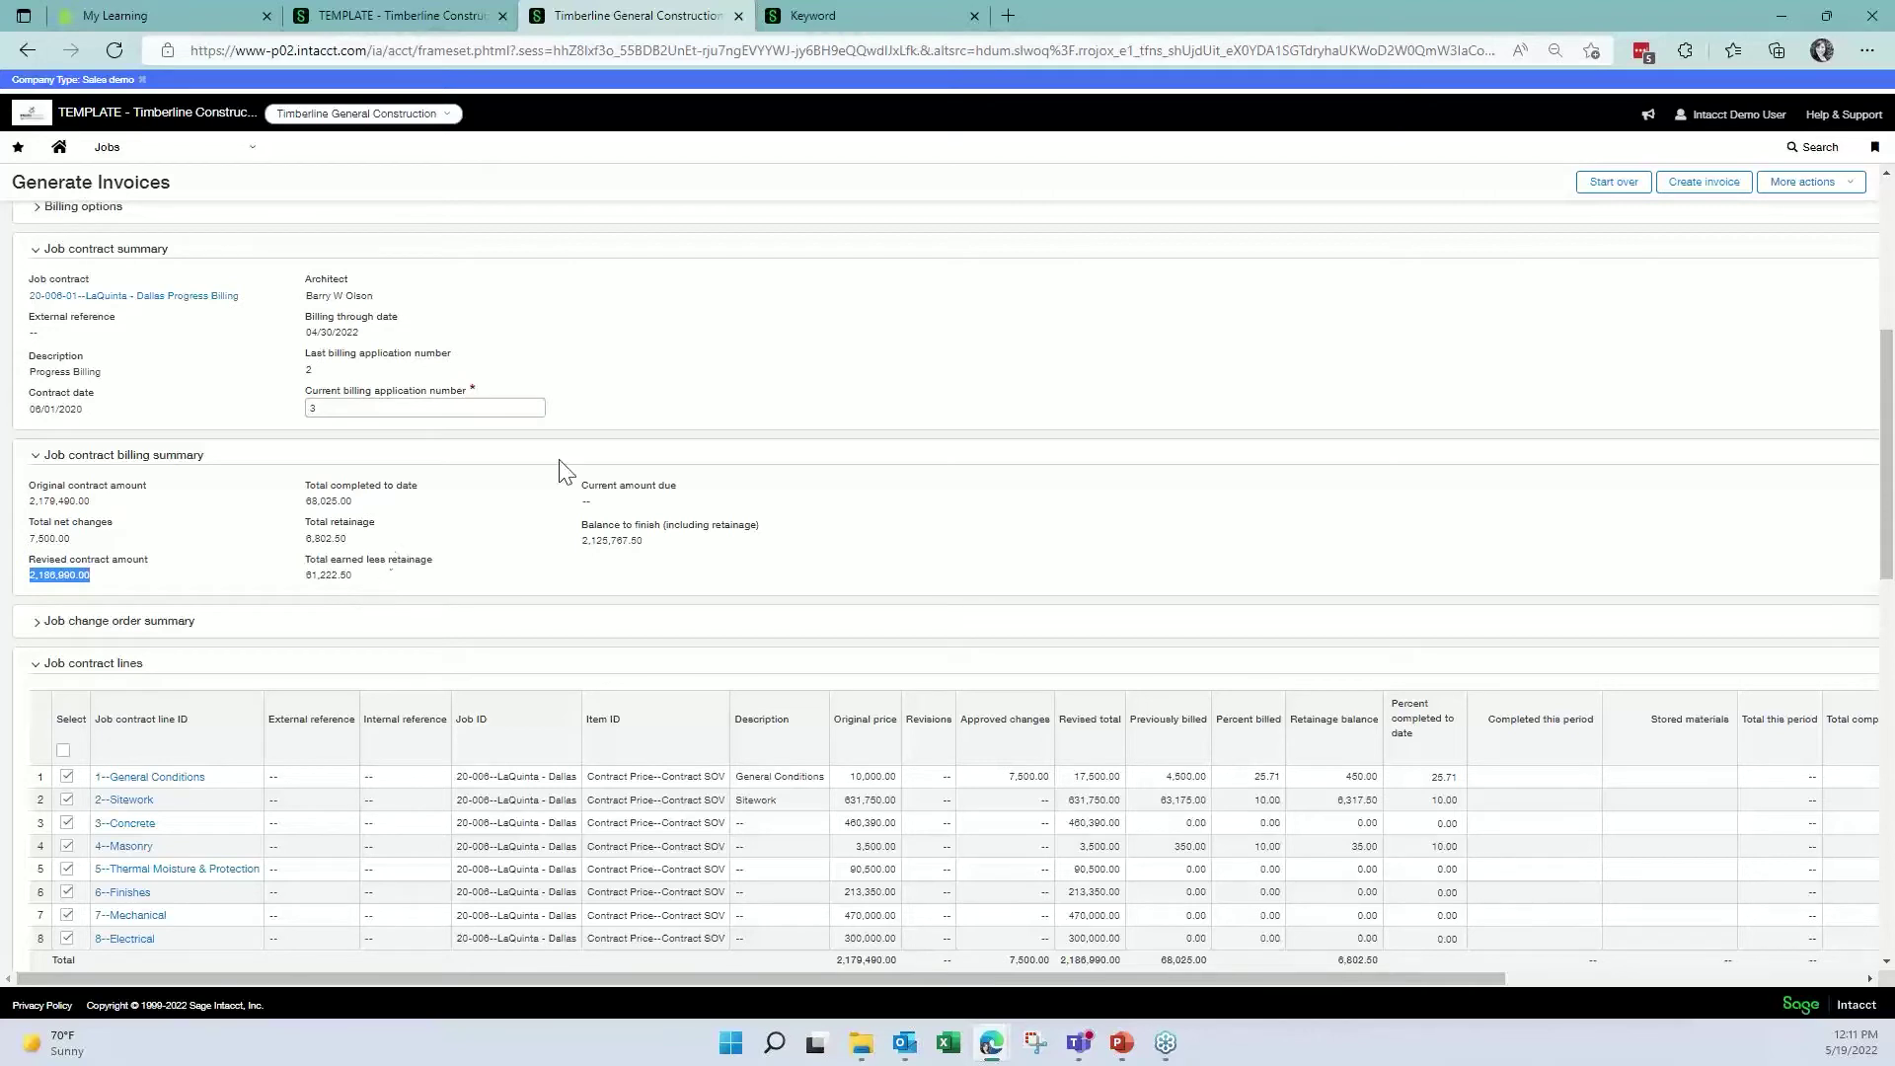
pyautogui.scroll(-2, 590, 480)
pyautogui.click(41, 503)
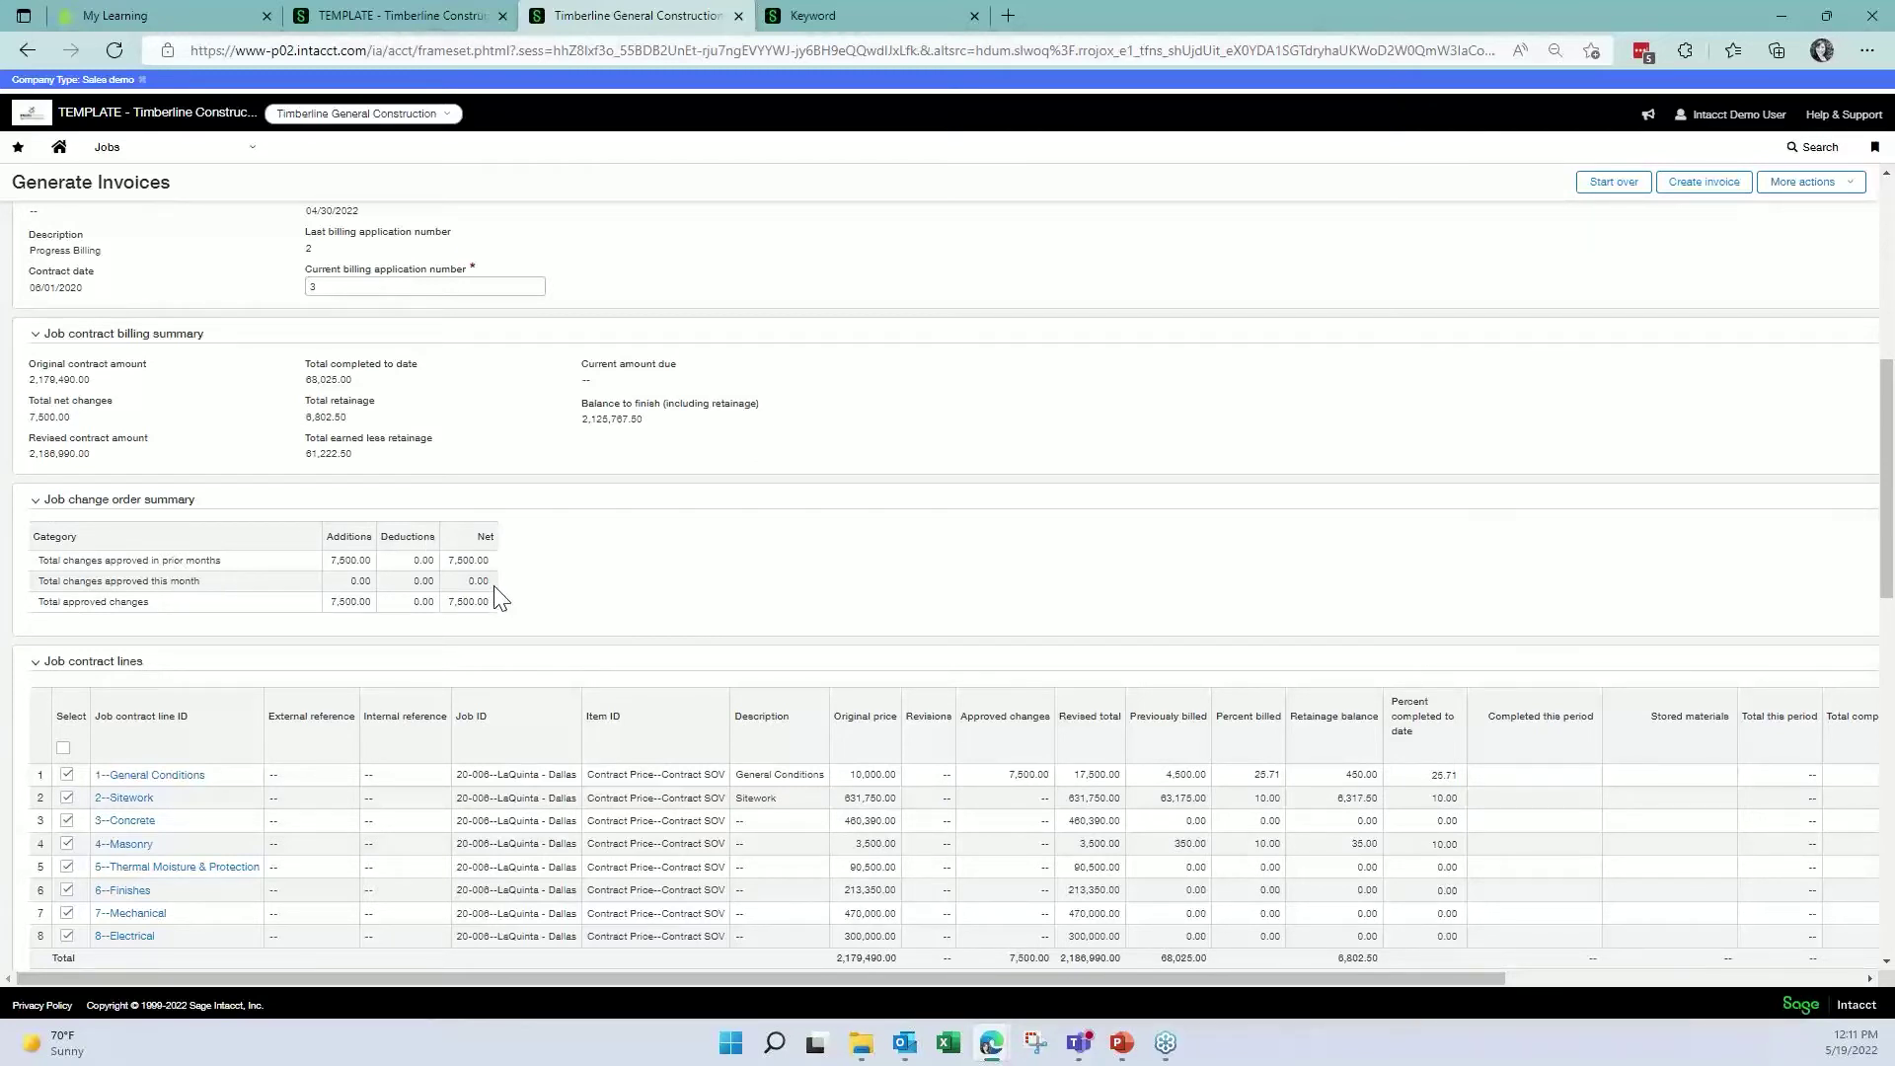
# - Set percent completed to date to 35 for General Conditions, 5 for Concrete, 15 for Thermal Moisture & Protection and 20 for Sitework
pyautogui.scroll(-2, 473, 537)
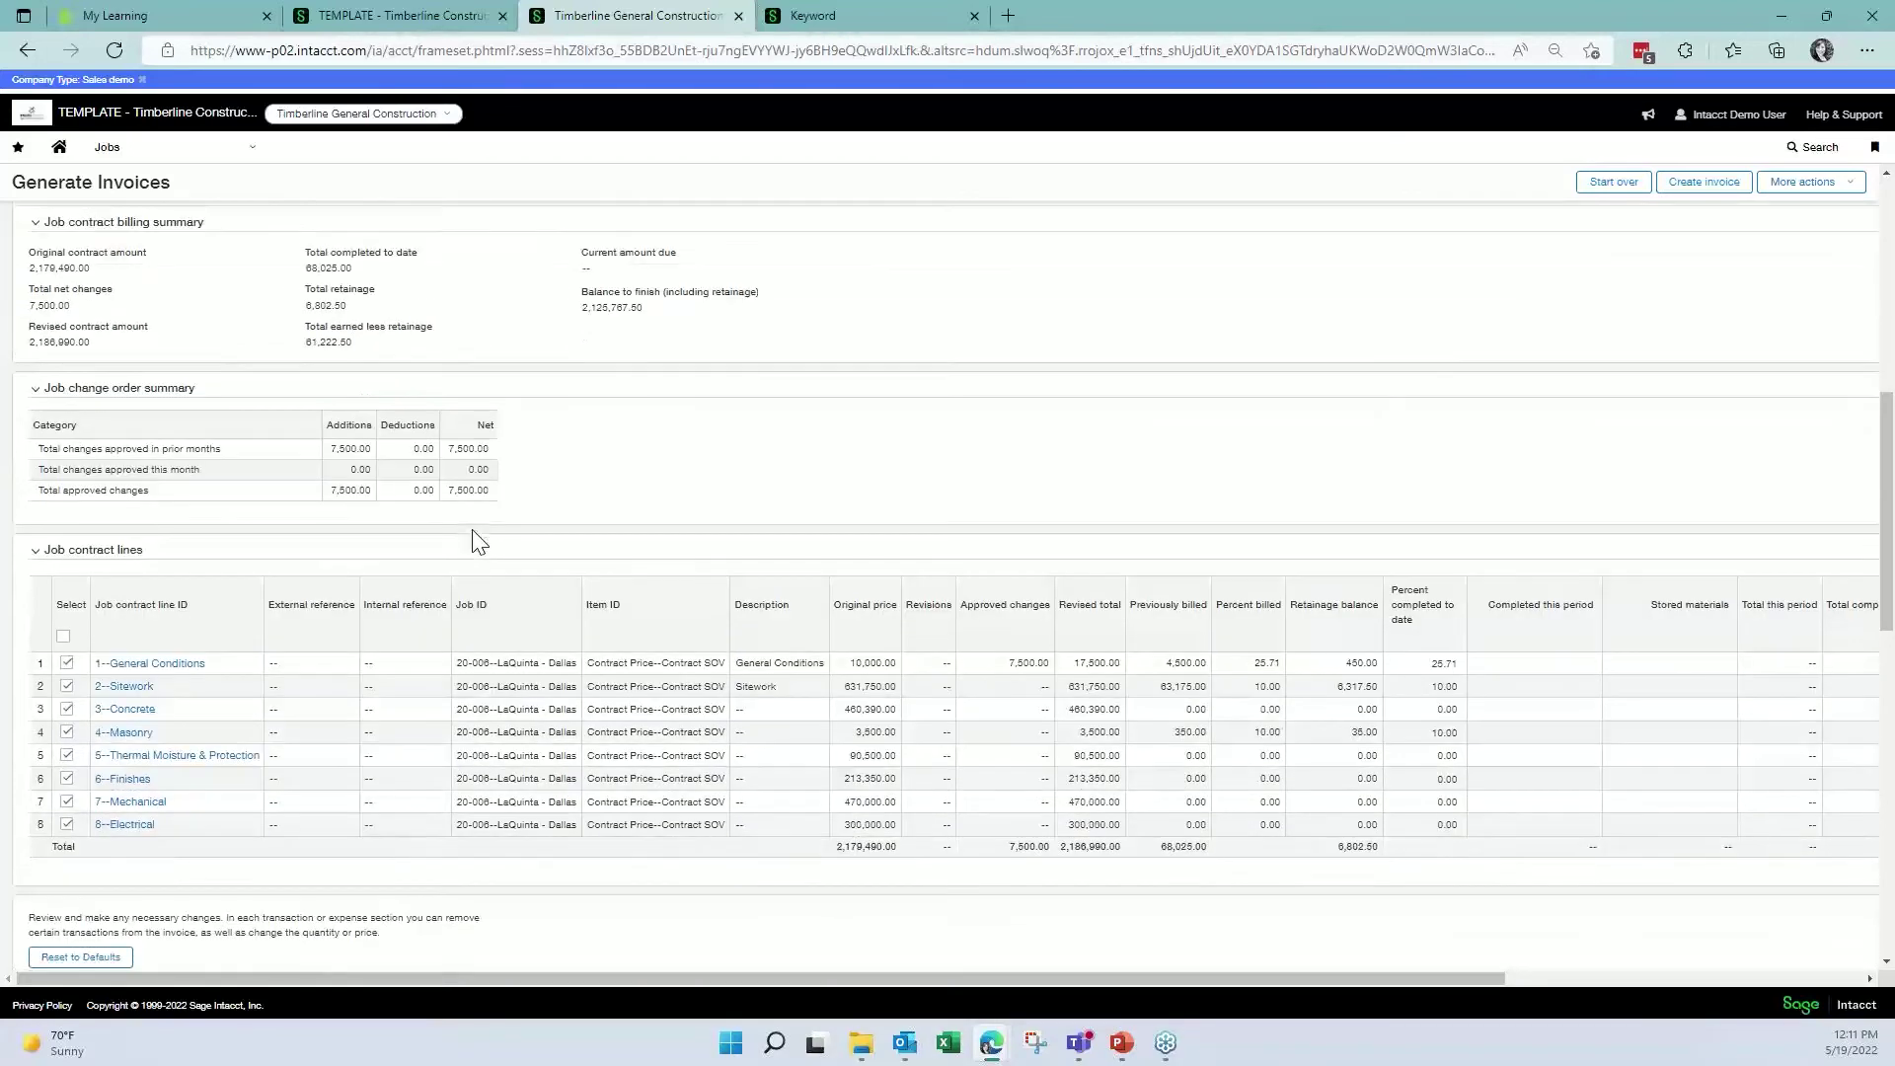
pyautogui.scroll(-2, 473, 538)
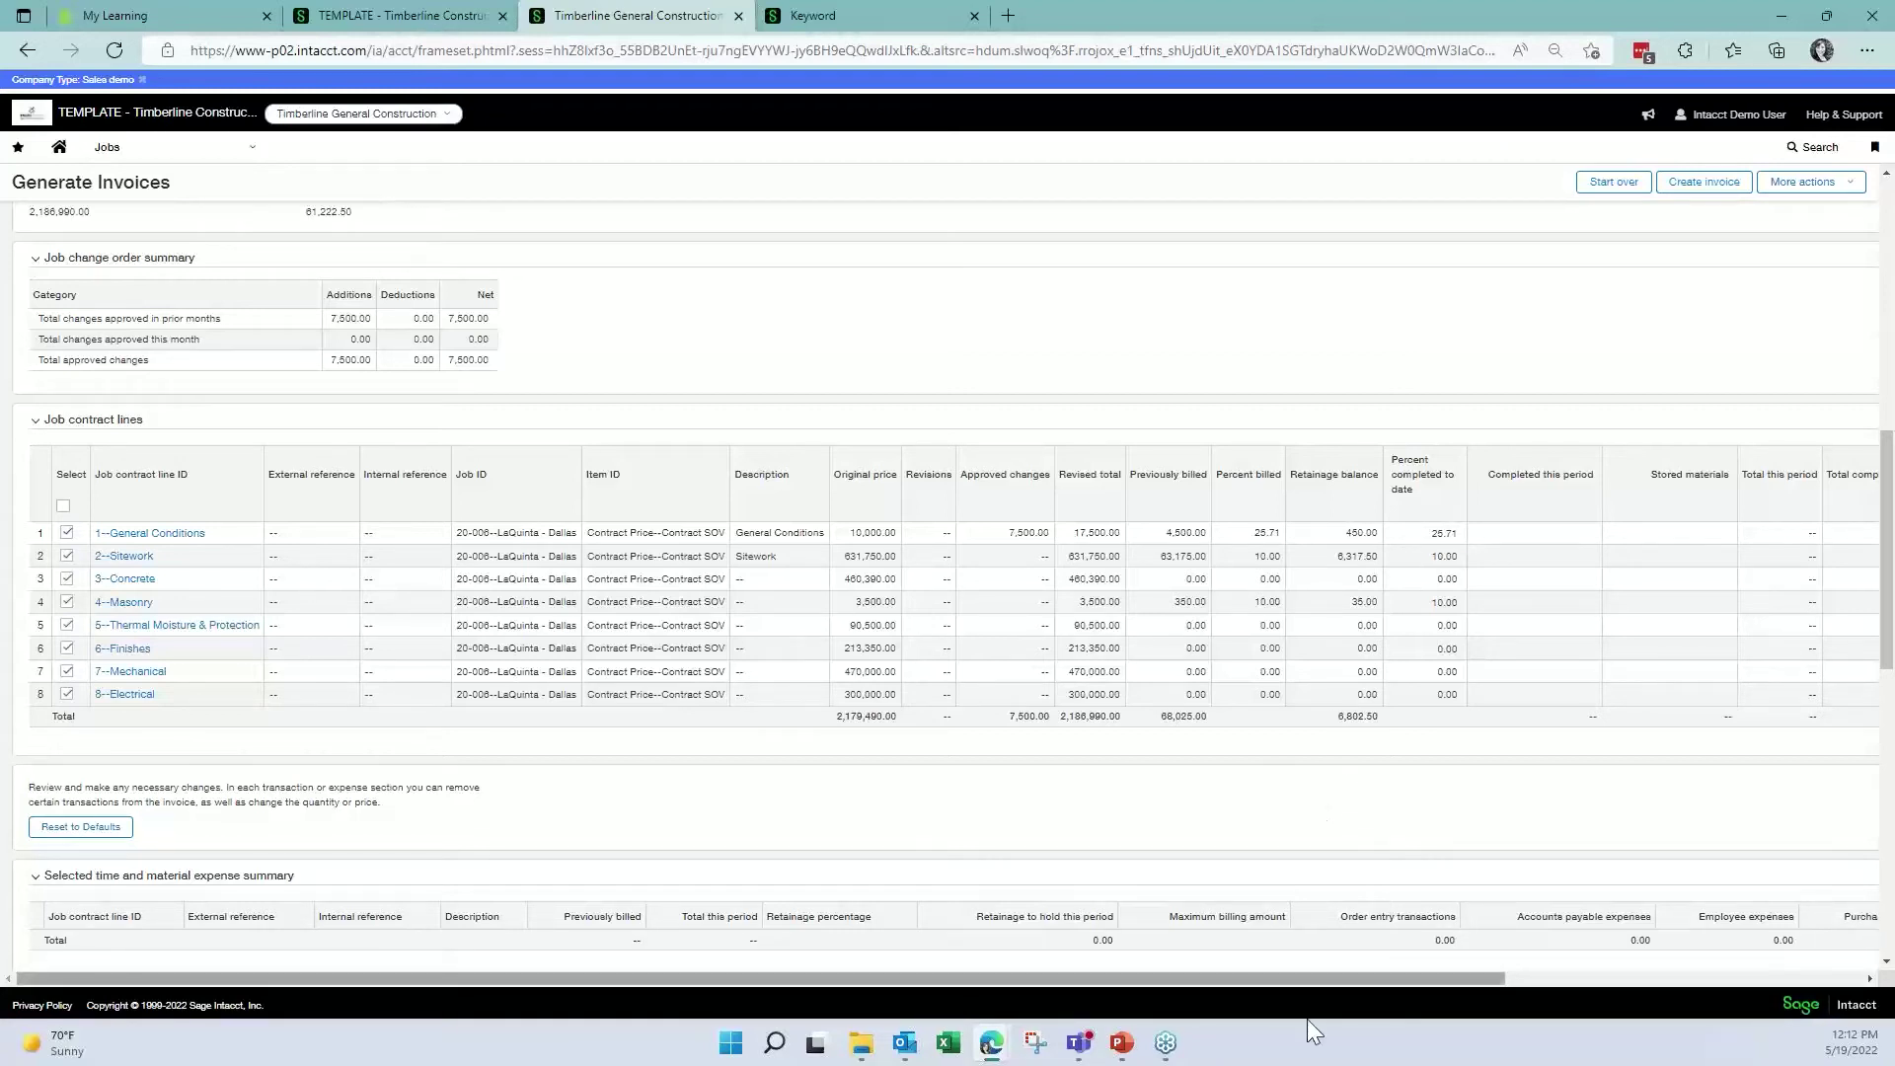
pyautogui.moveTo(1277, 981); pyautogui.dragTo(1342, 975)
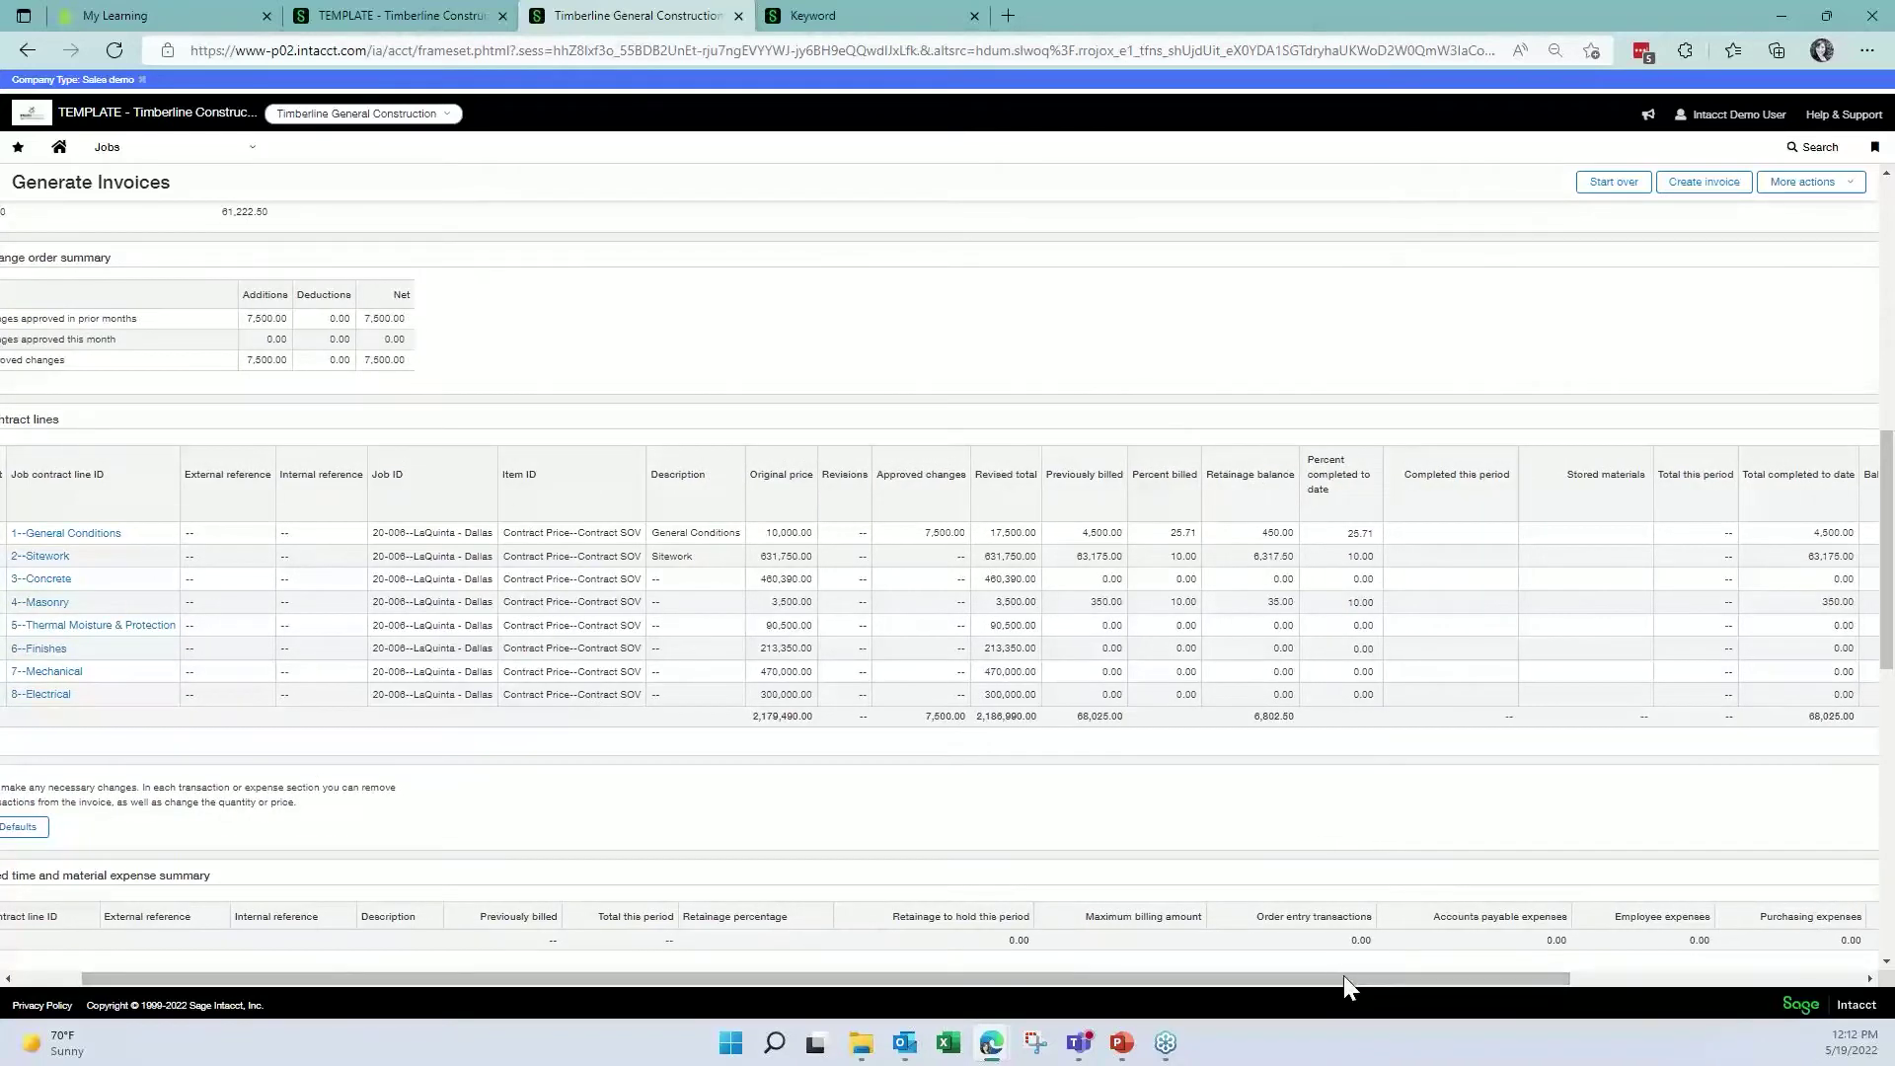
pyautogui.click(1337, 533)
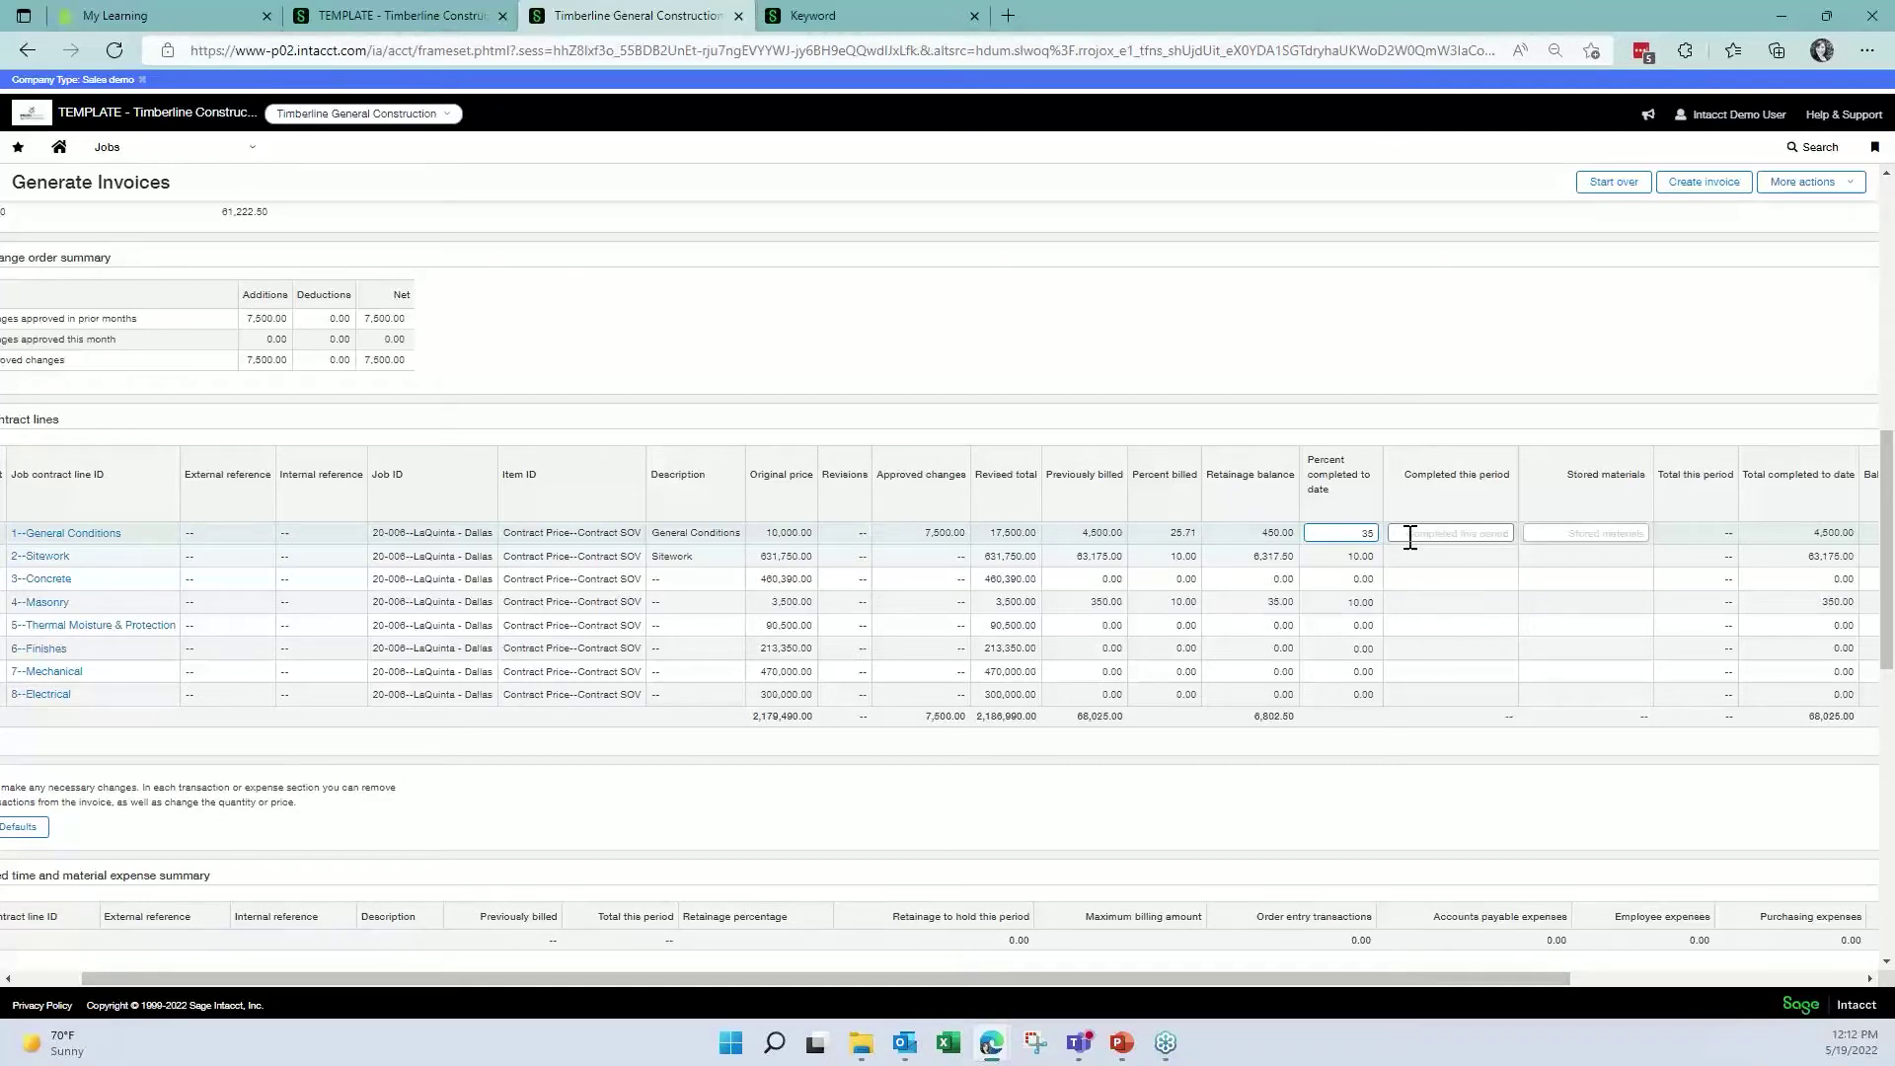
pyautogui.write('35')
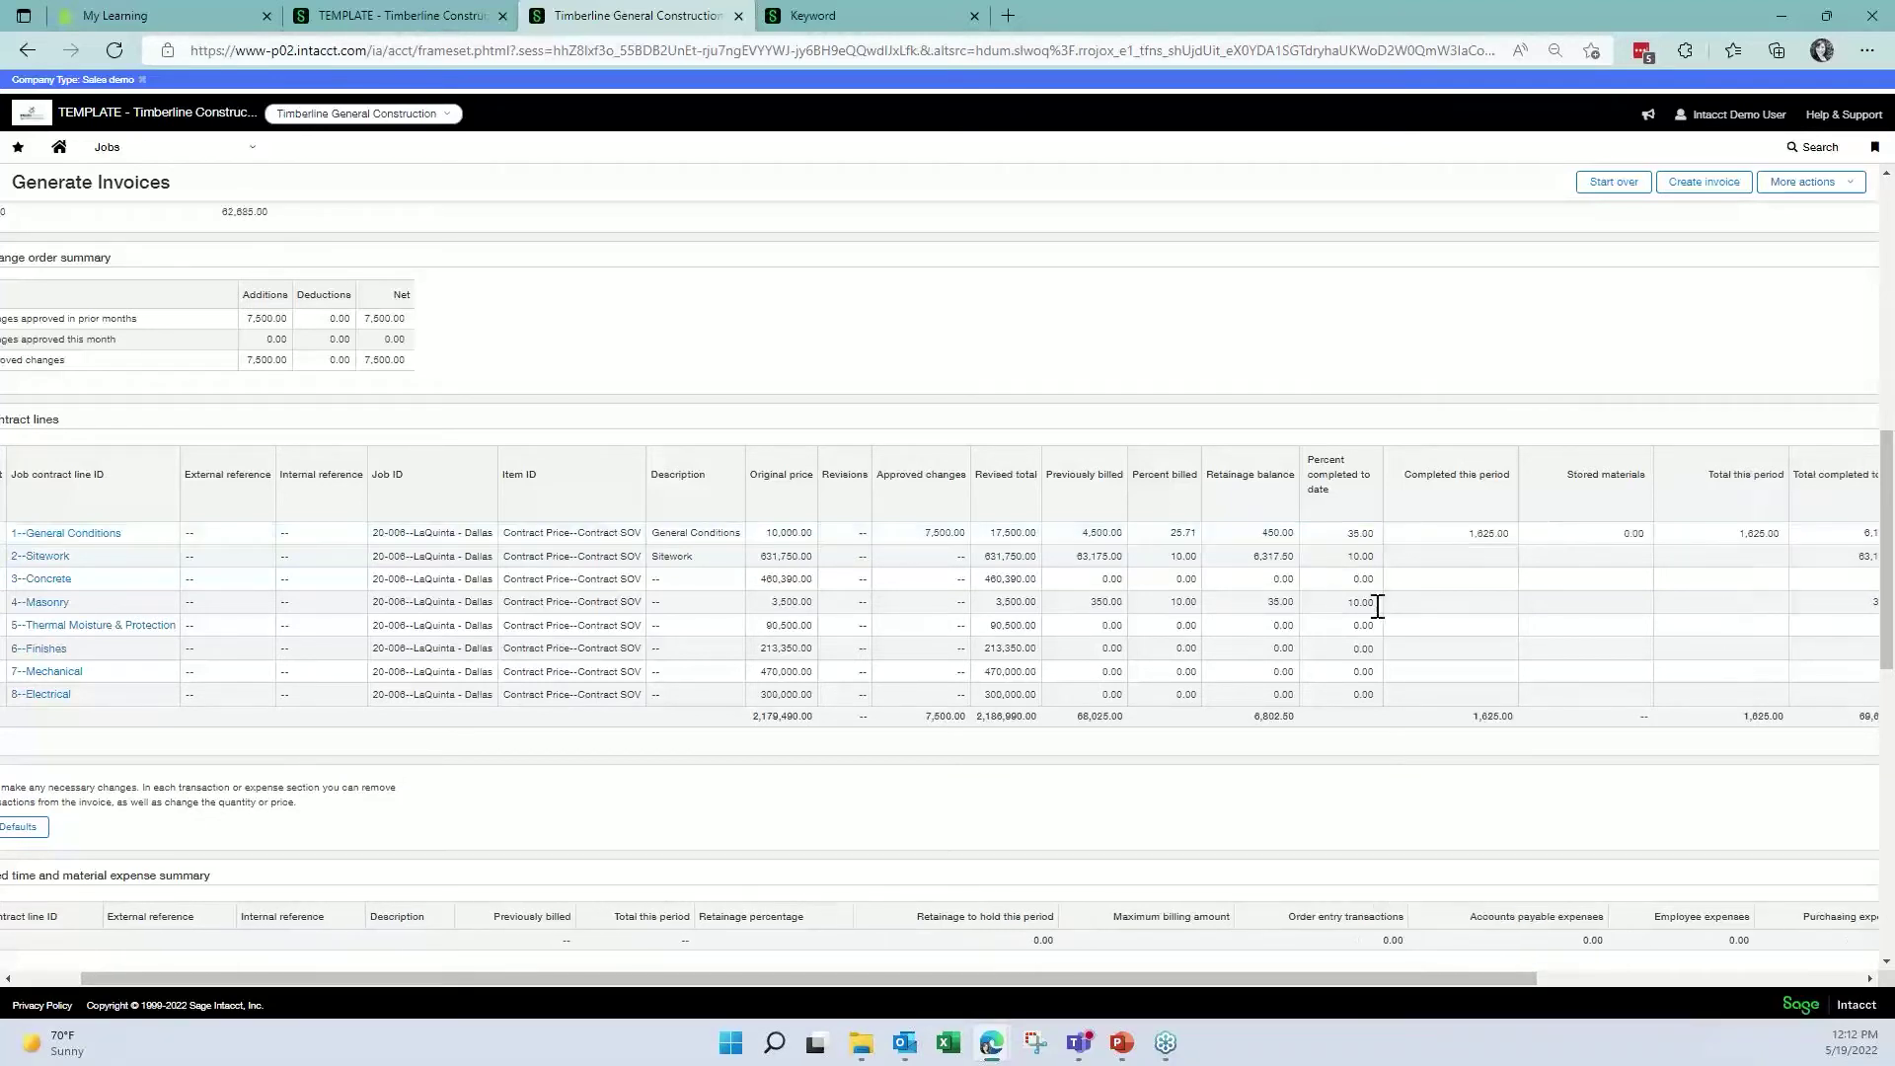
pyautogui.click(1347, 580)
pyautogui.write('5')
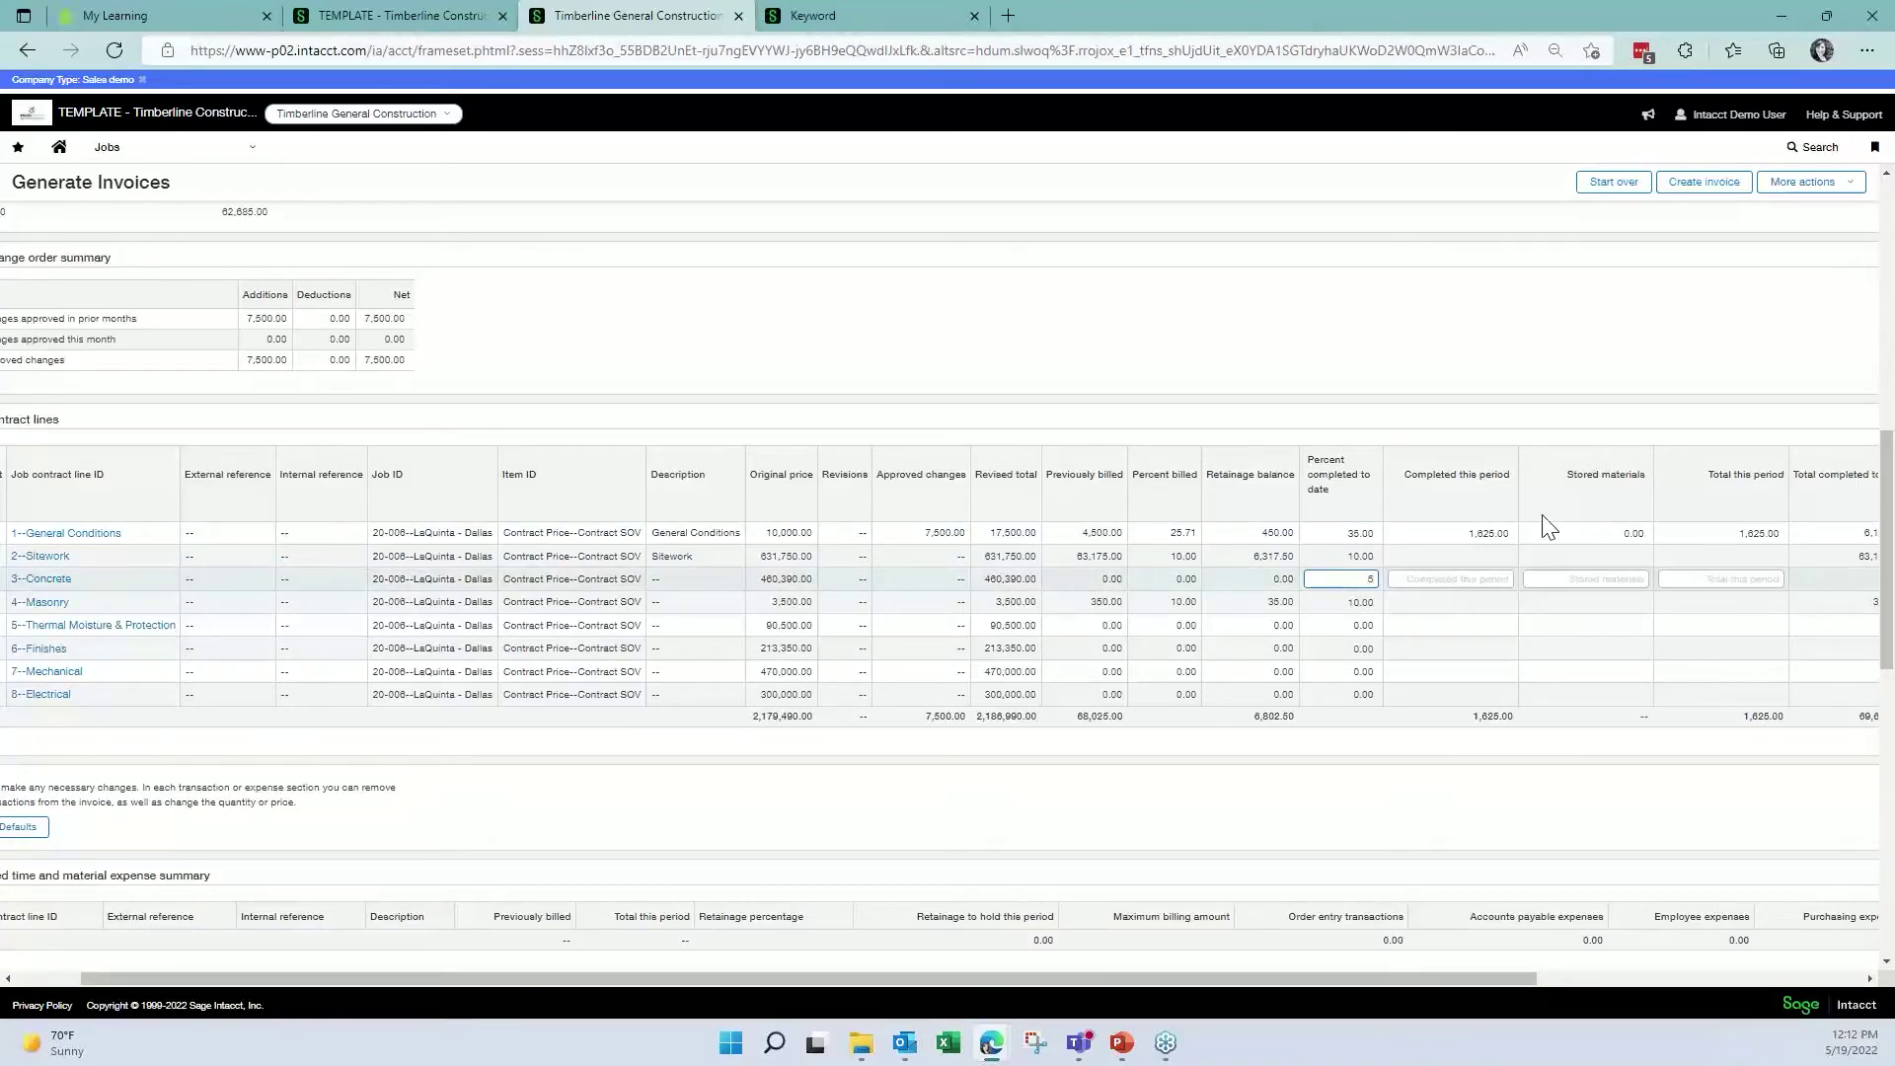
pyautogui.click(1339, 626)
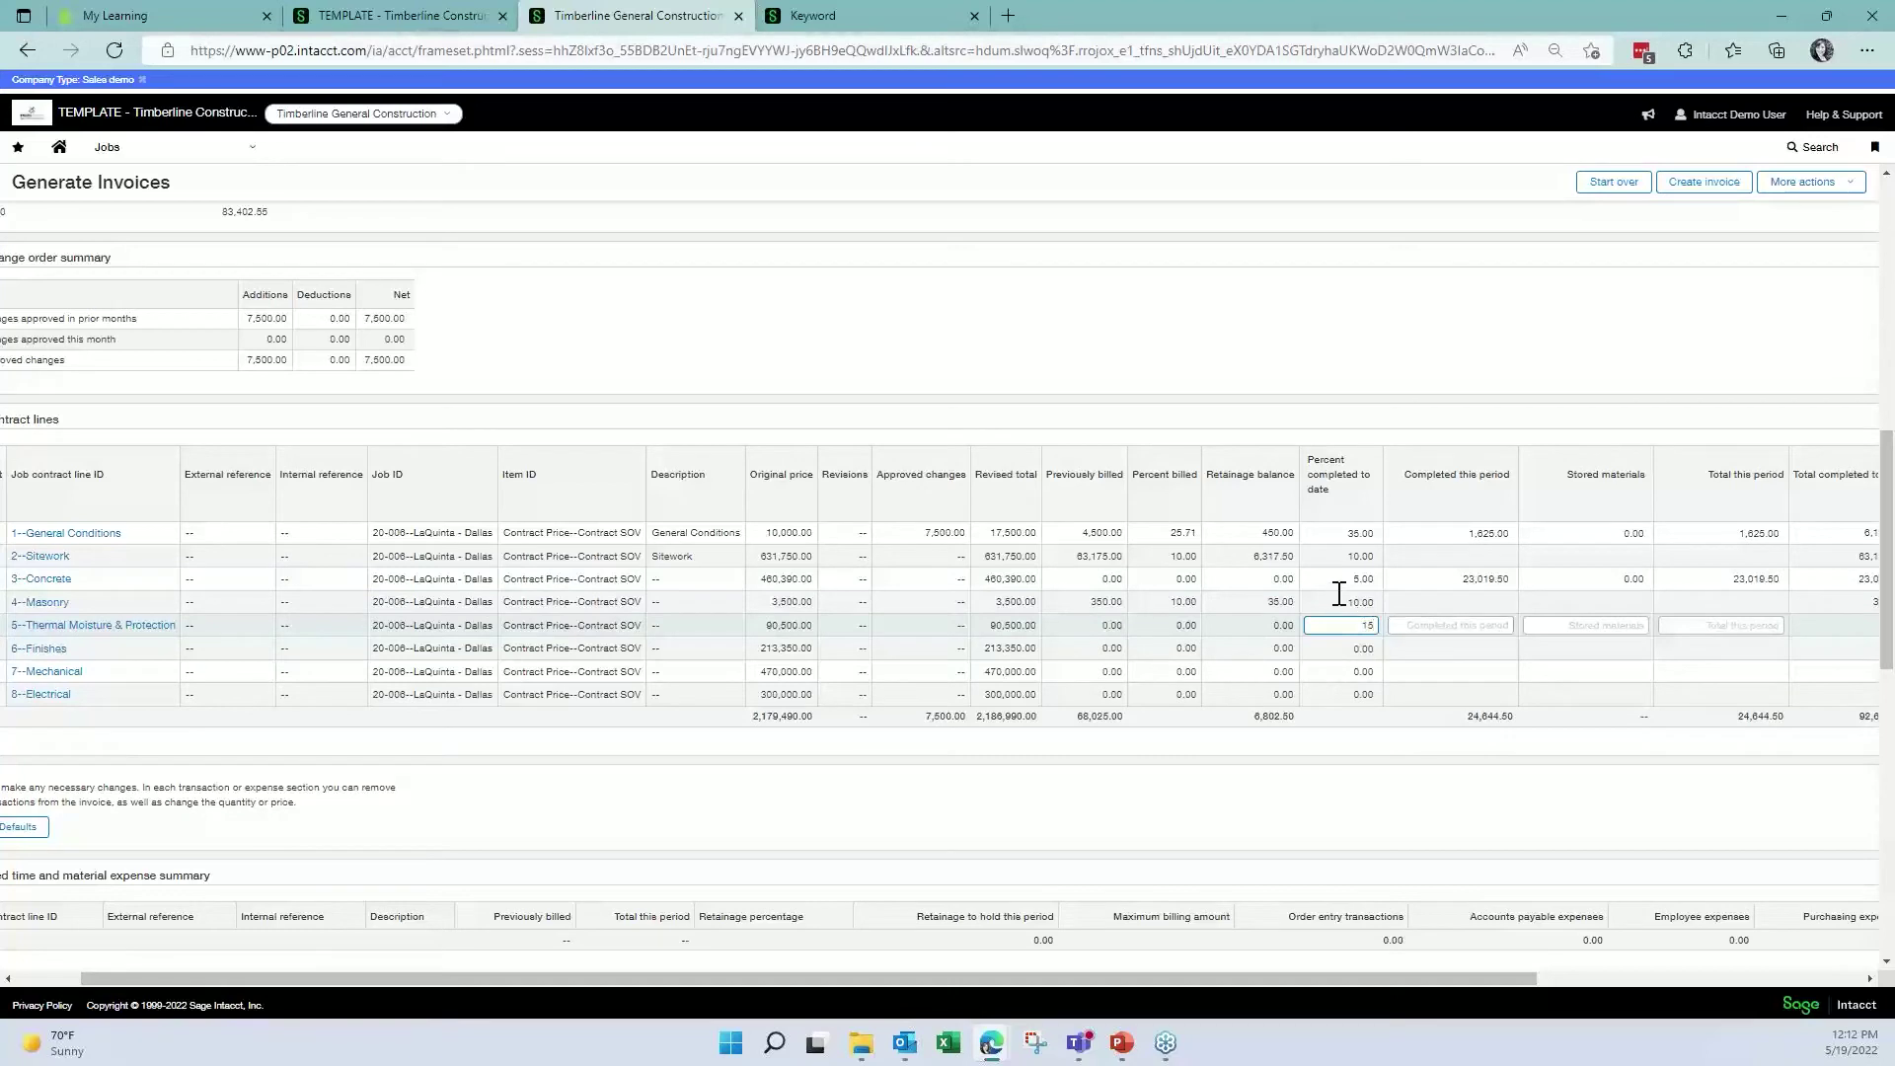
pyautogui.click(1346, 557)
pyautogui.write('20')
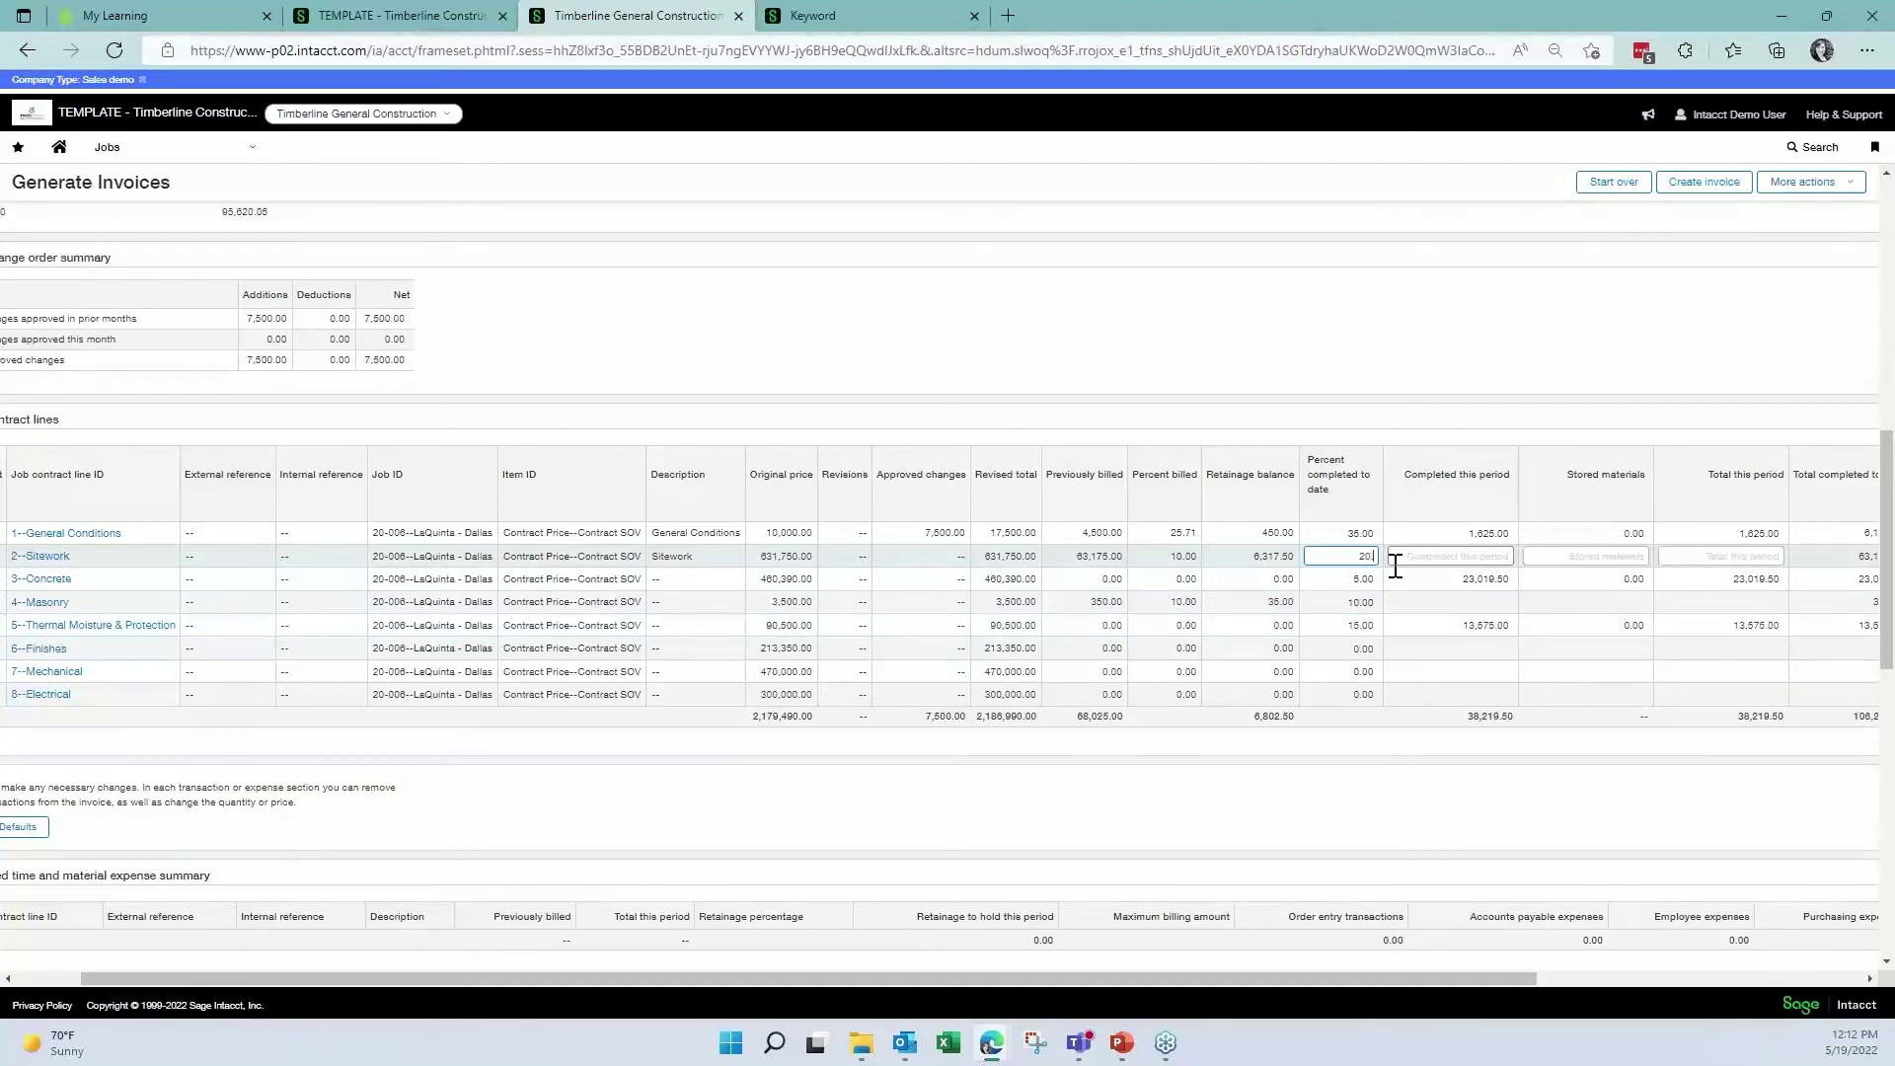
# - Set the General Conditions line's completed amount for this period to 2,000.00
pyautogui.click(1389, 569)
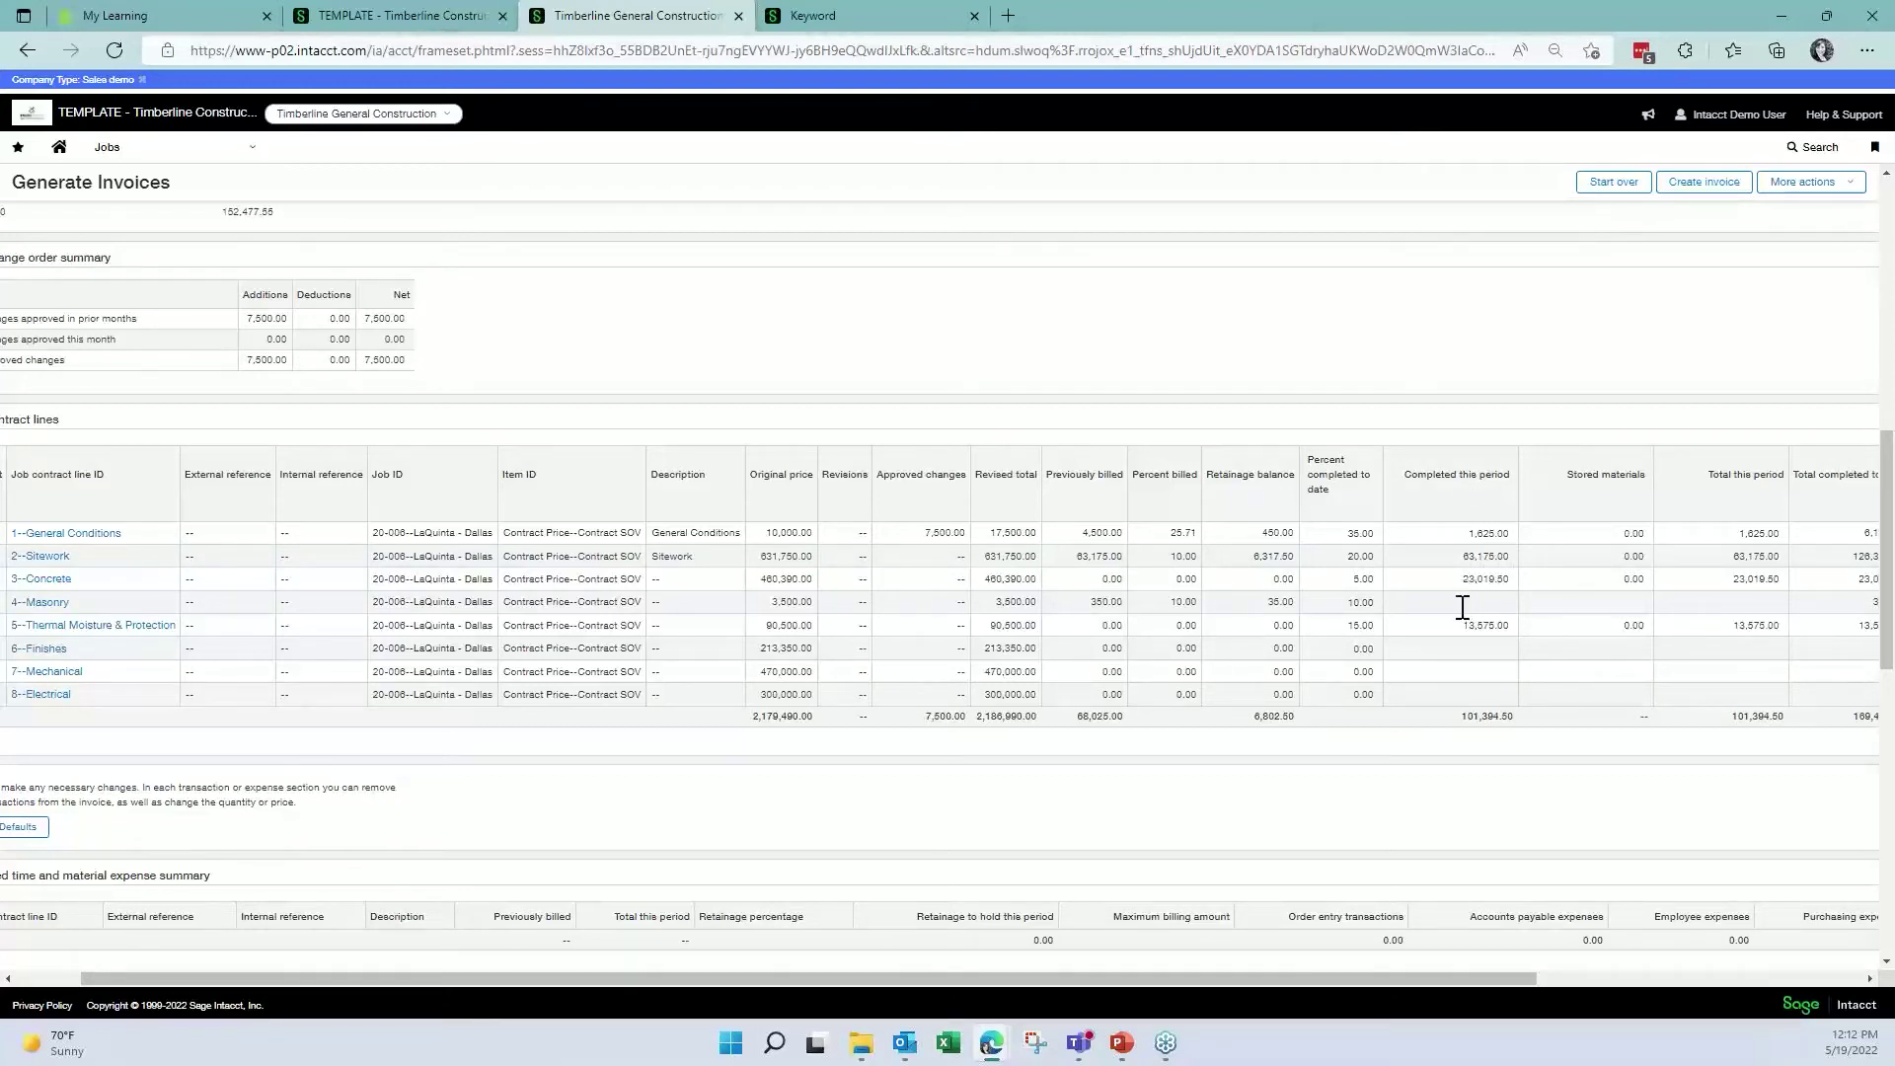
pyautogui.click(1451, 538)
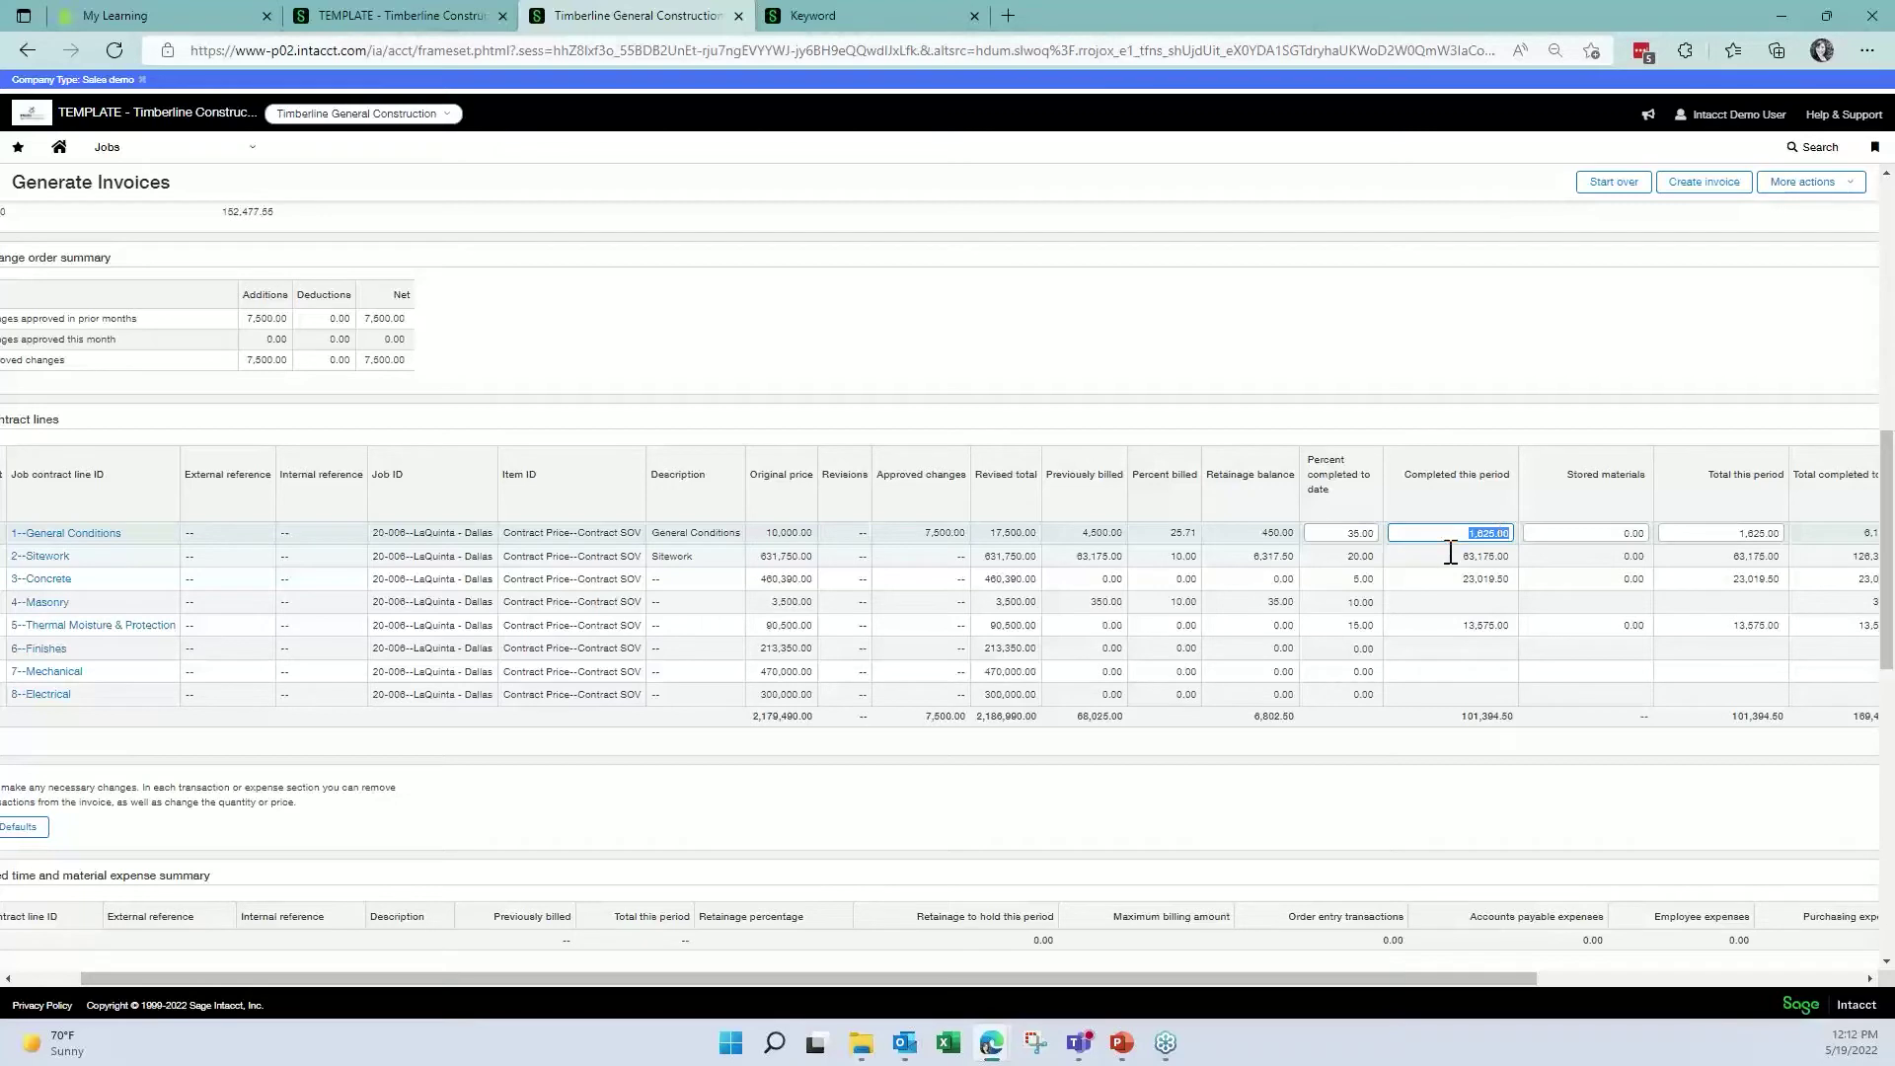
pyautogui.write('2000.')
pyautogui.press('BackSpace')
pyautogui.hotkey('shift', 'Tab')
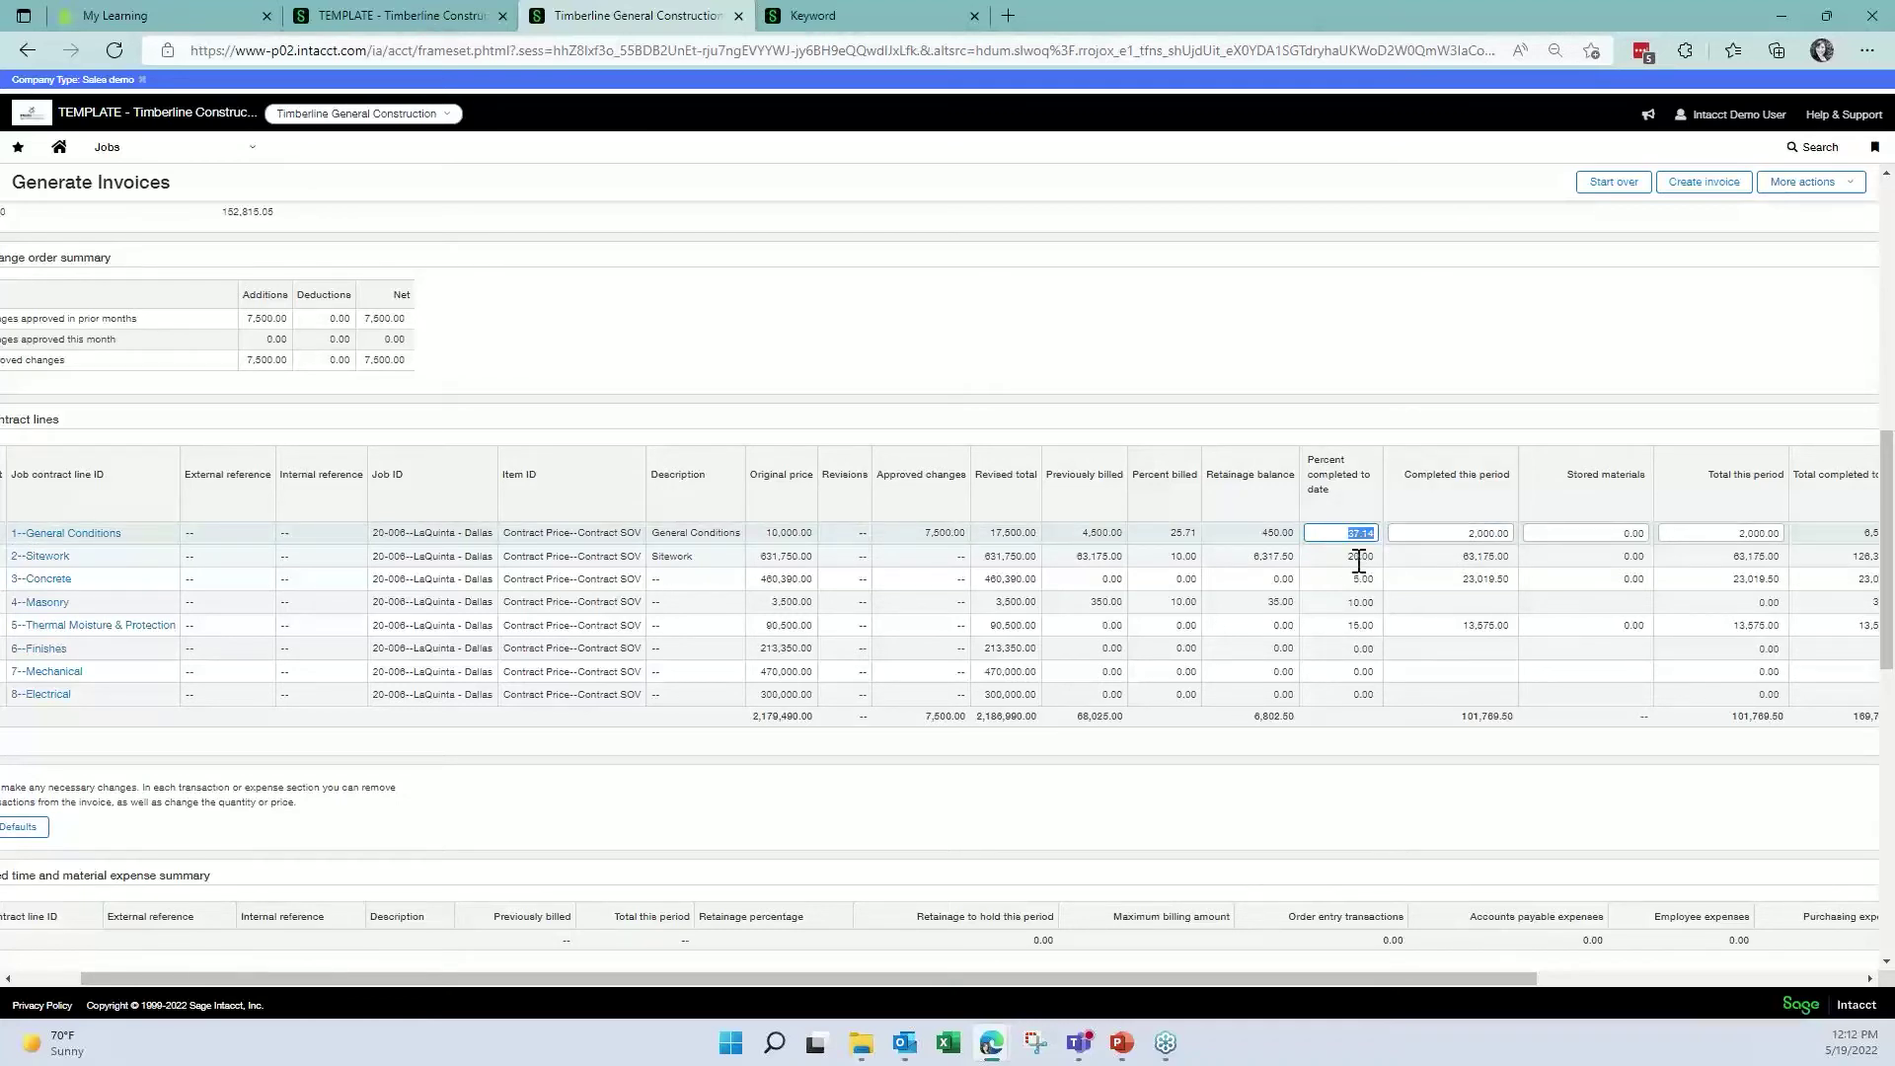
# - Check the contract line totals for completed this period and retainage to hold, and create the invoice
pyautogui.moveTo(1471, 980); pyautogui.dragTo(1754, 980)
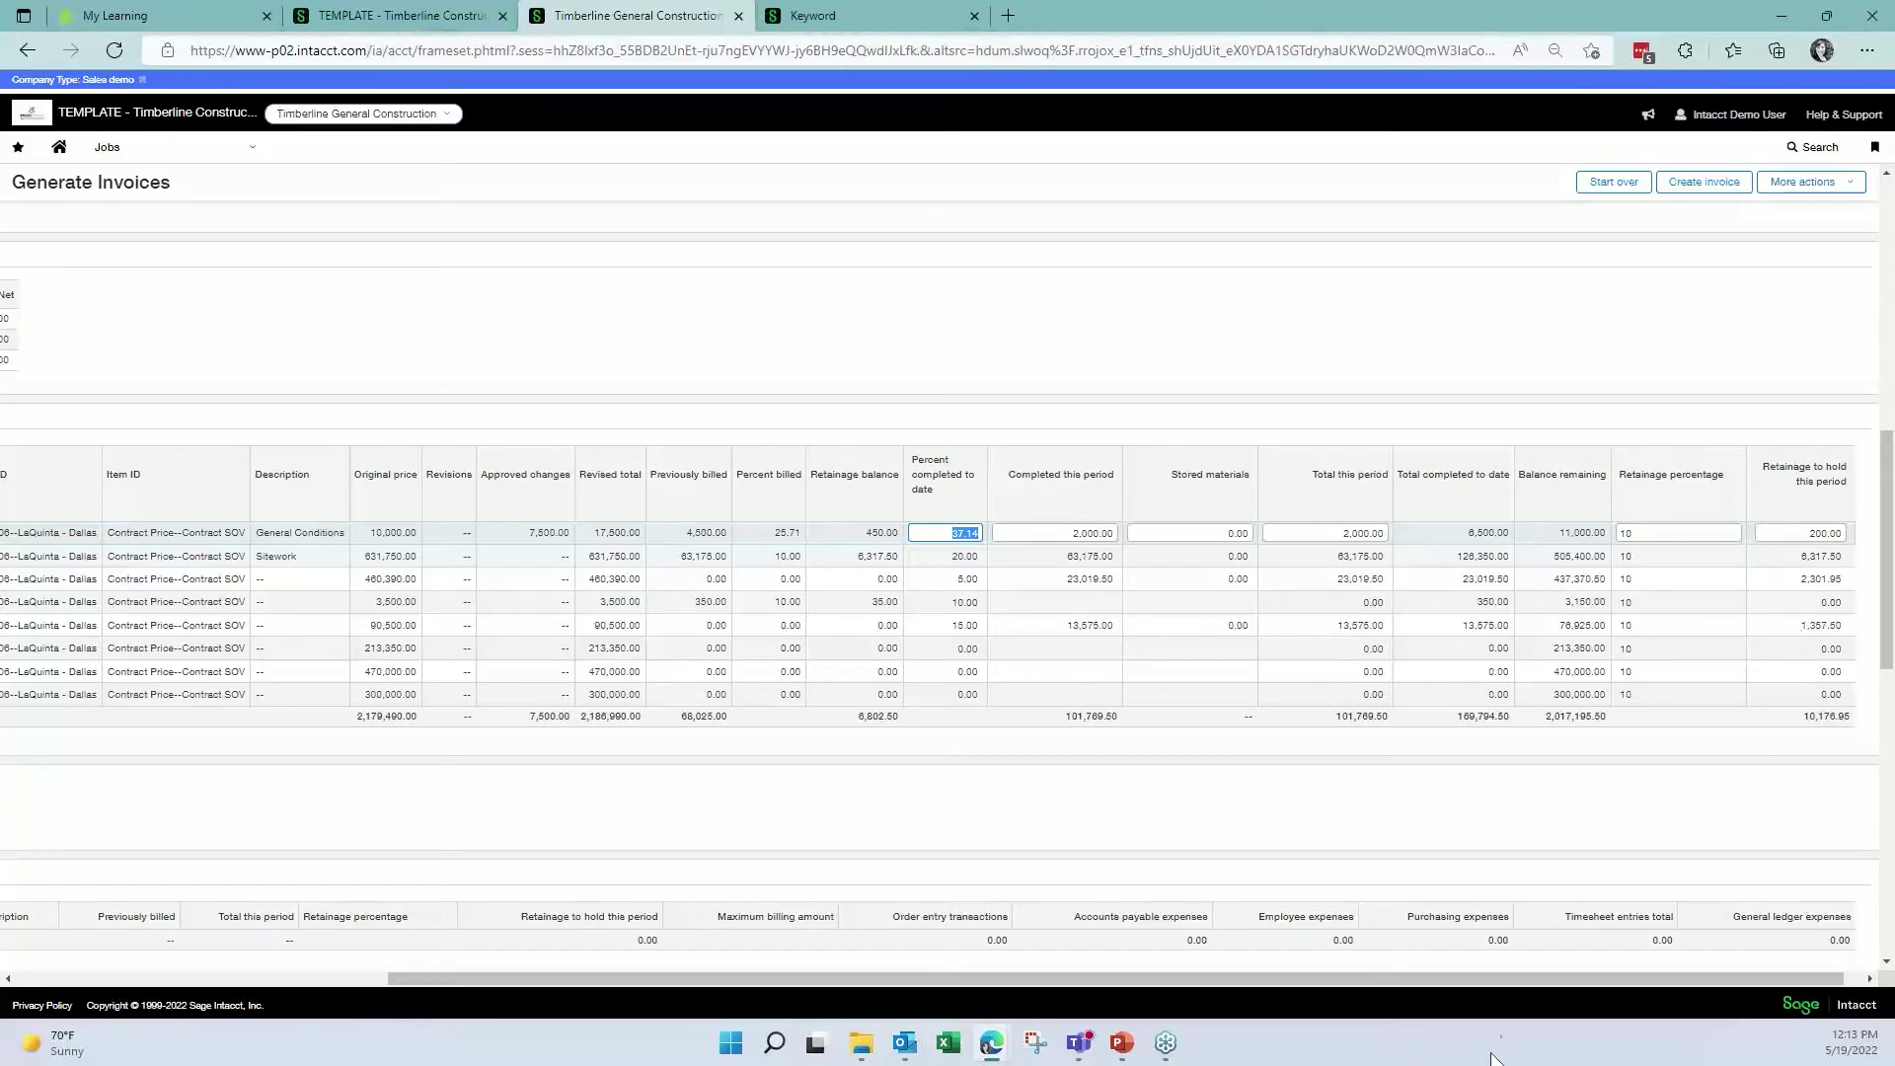
pyautogui.moveTo(1472, 979); pyautogui.dragTo(1098, 991)
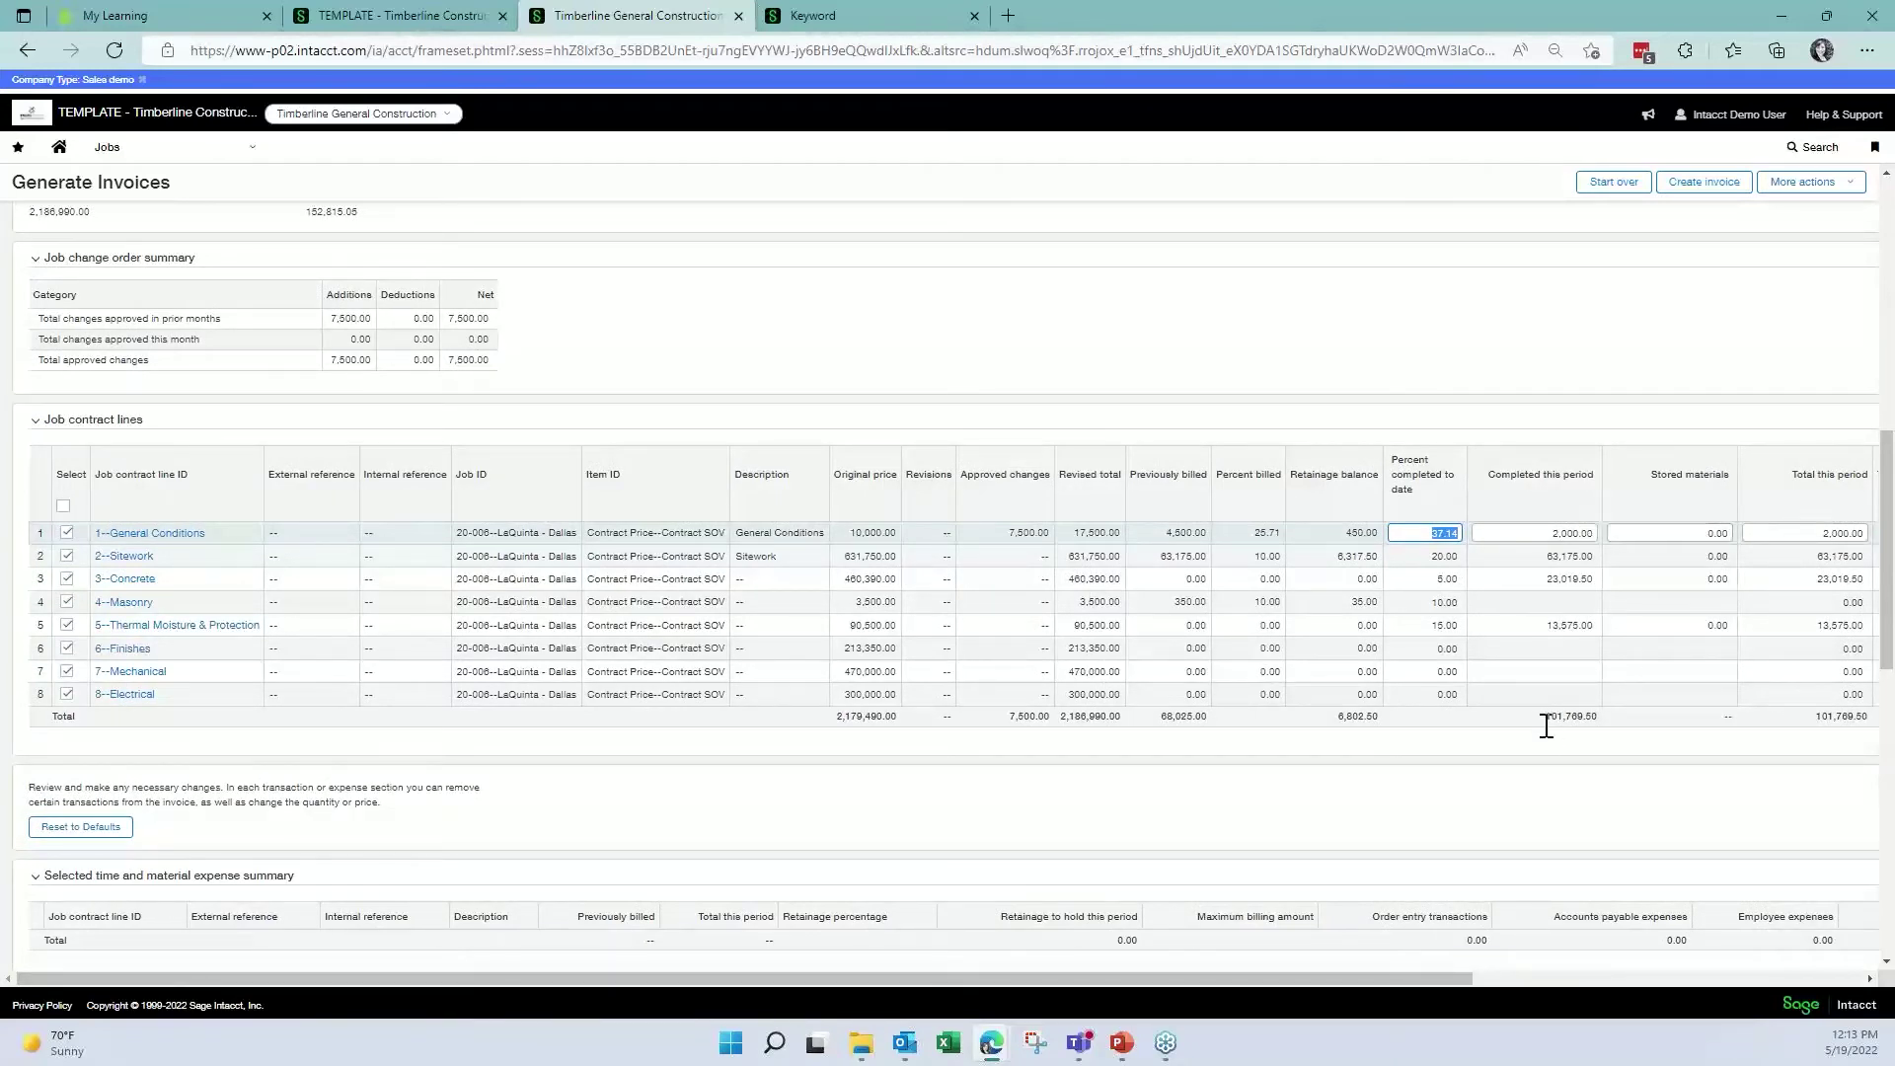
pyautogui.moveTo(1543, 718); pyautogui.dragTo(1601, 727)
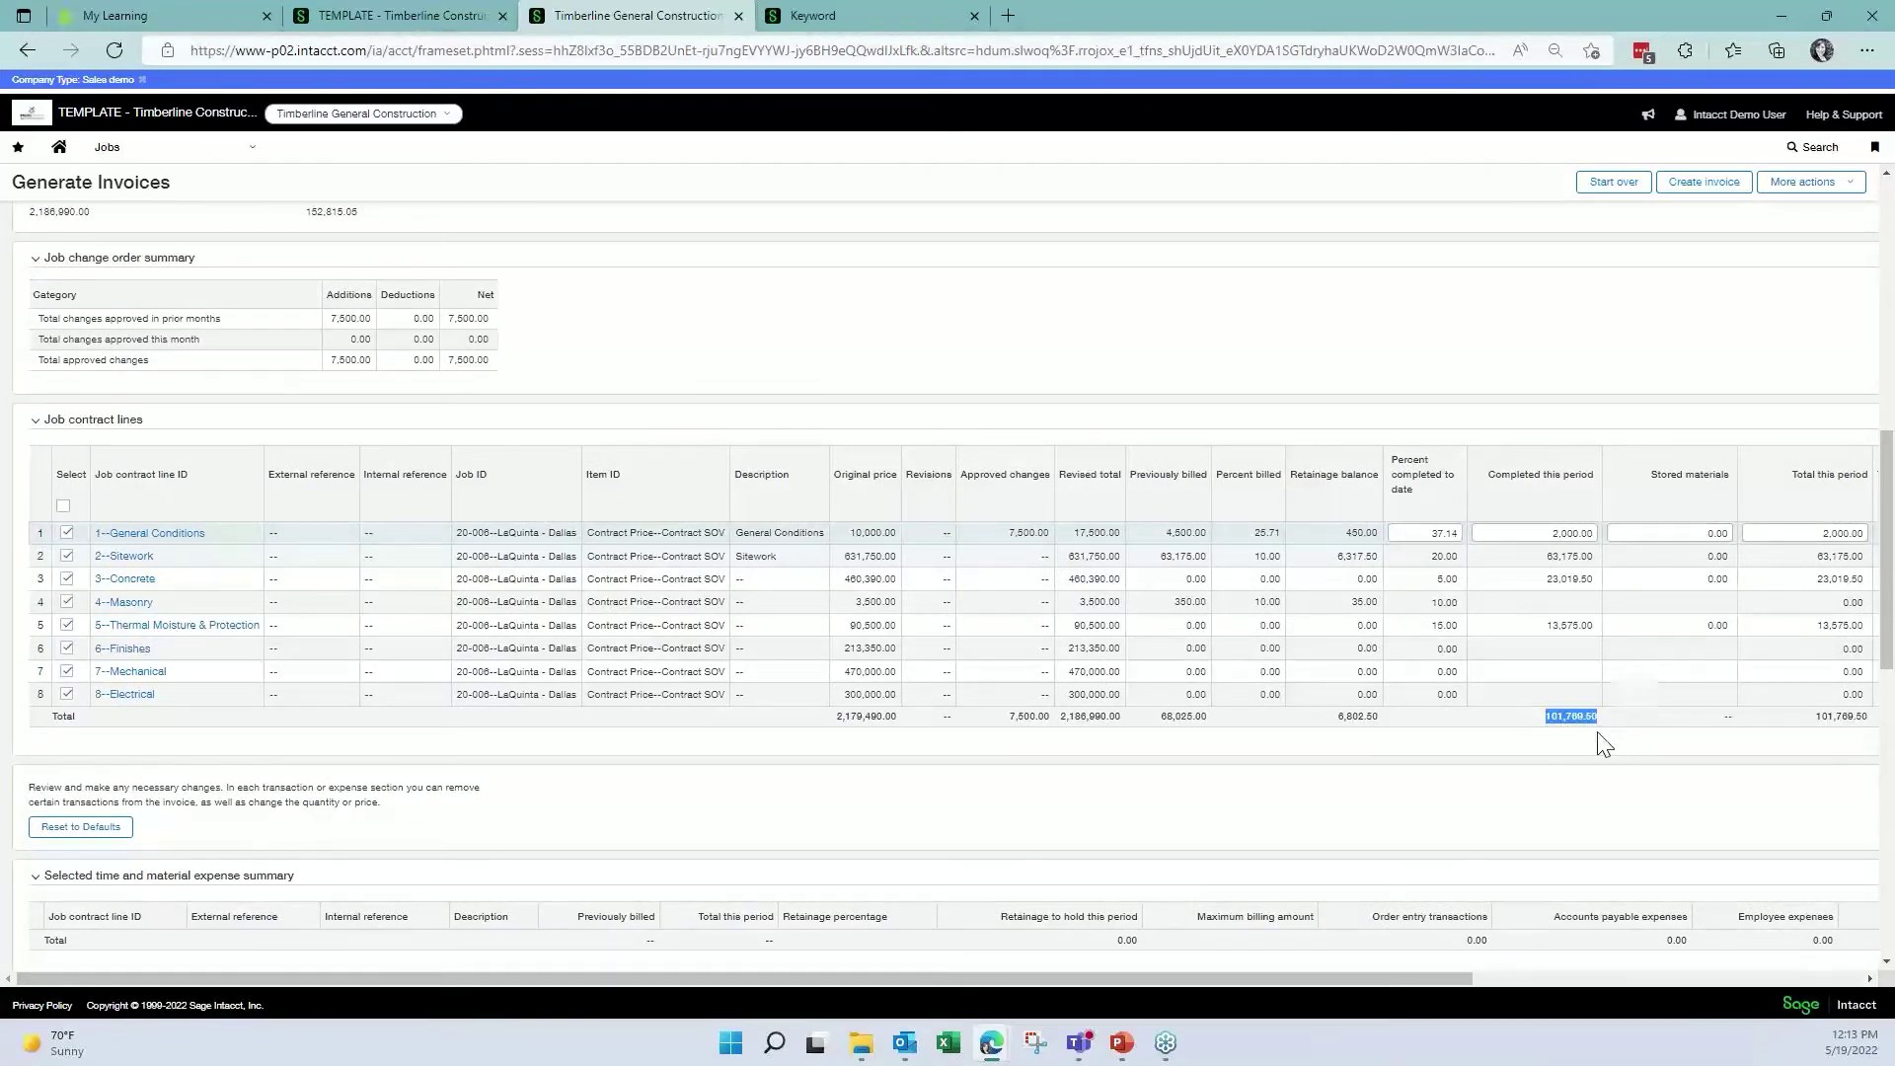
pyautogui.moveTo(1211, 982); pyautogui.dragTo(1719, 961)
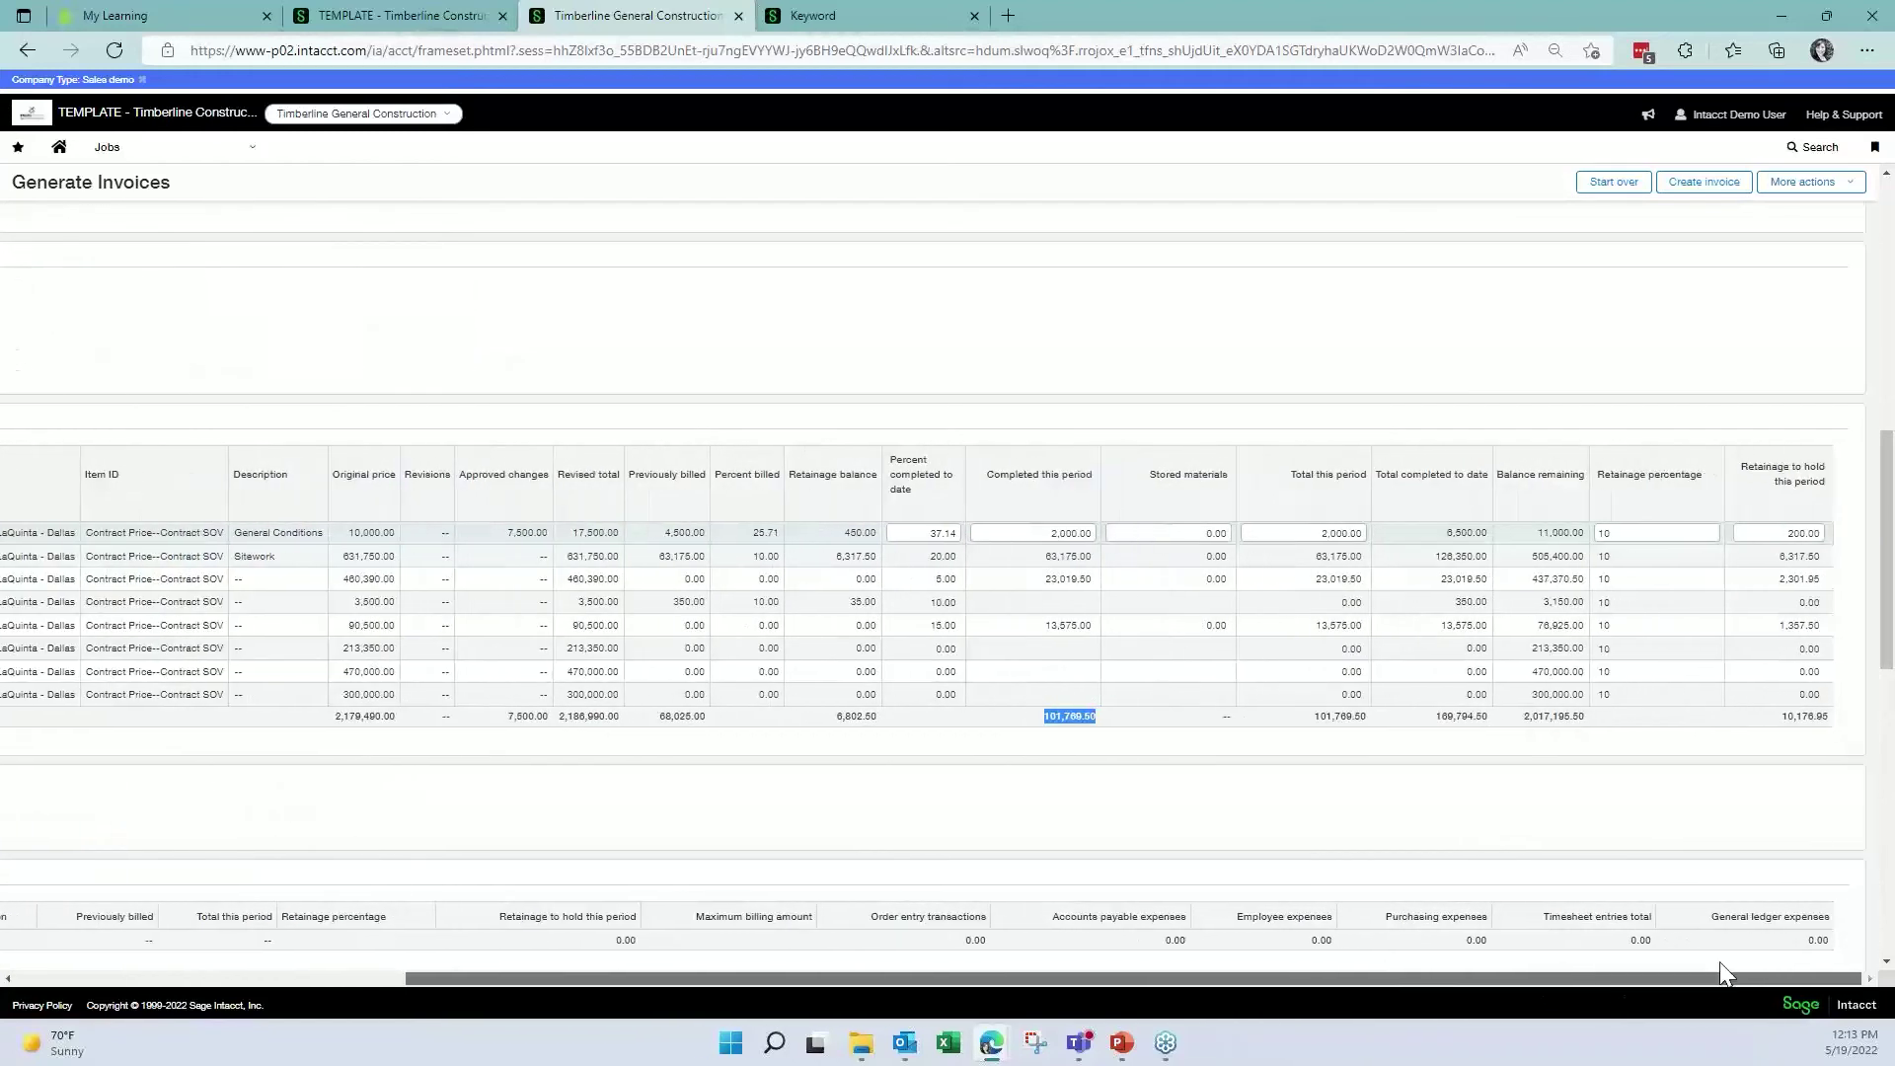
pyautogui.moveTo(1773, 719); pyautogui.dragTo(1834, 735)
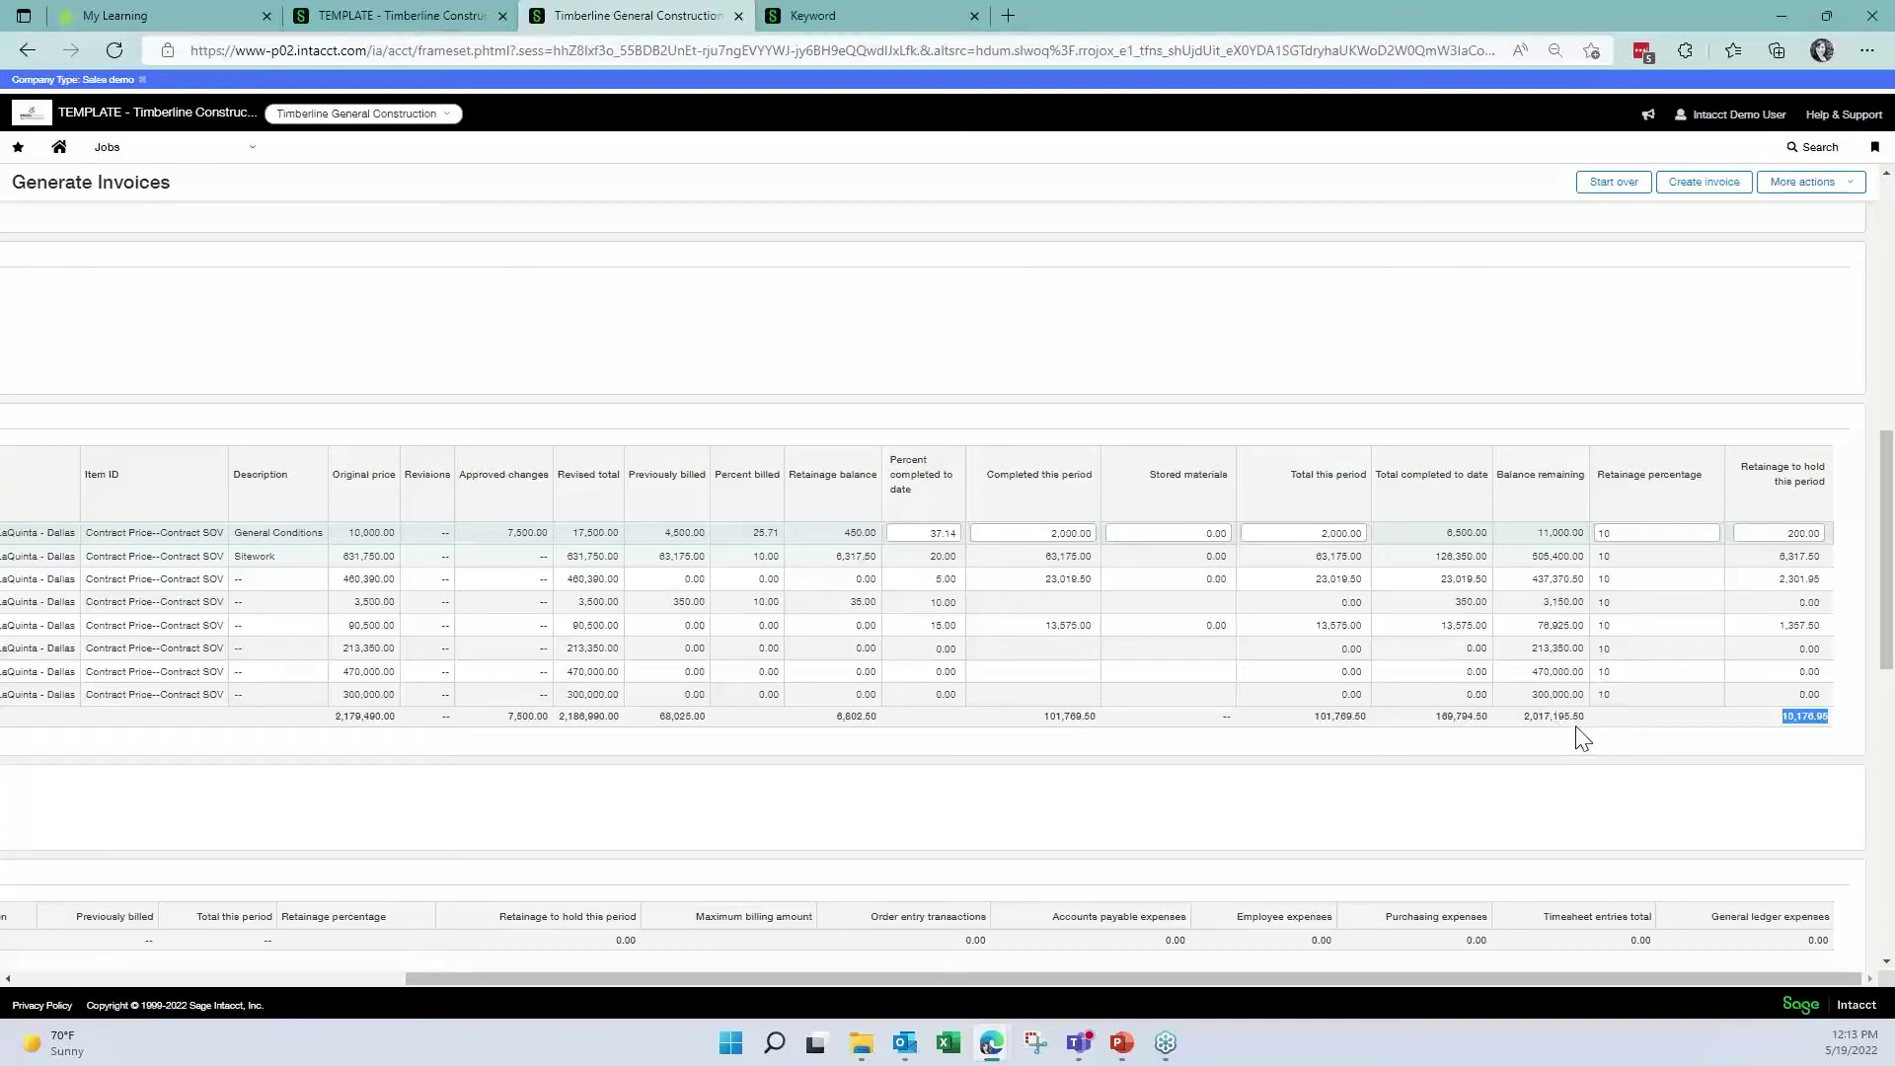
pyautogui.click(1683, 186)
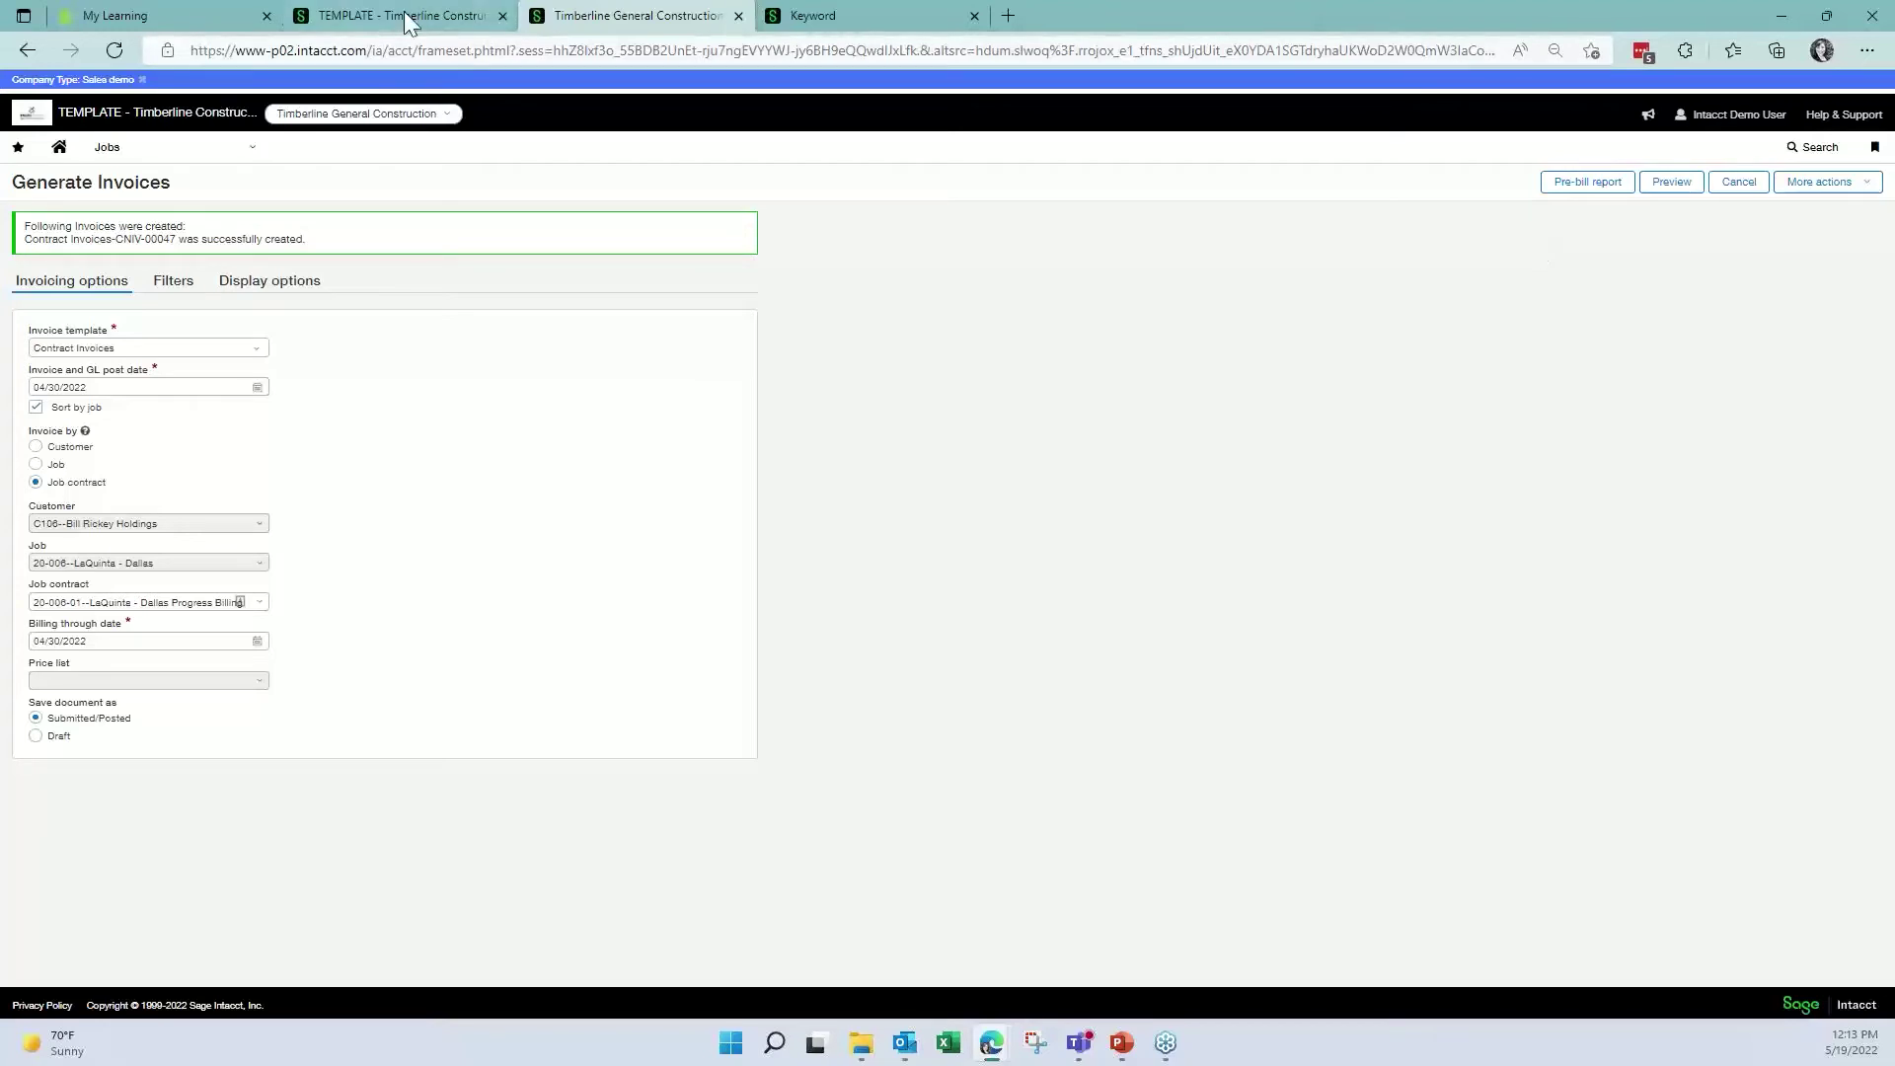
pyautogui.click(110, 148)
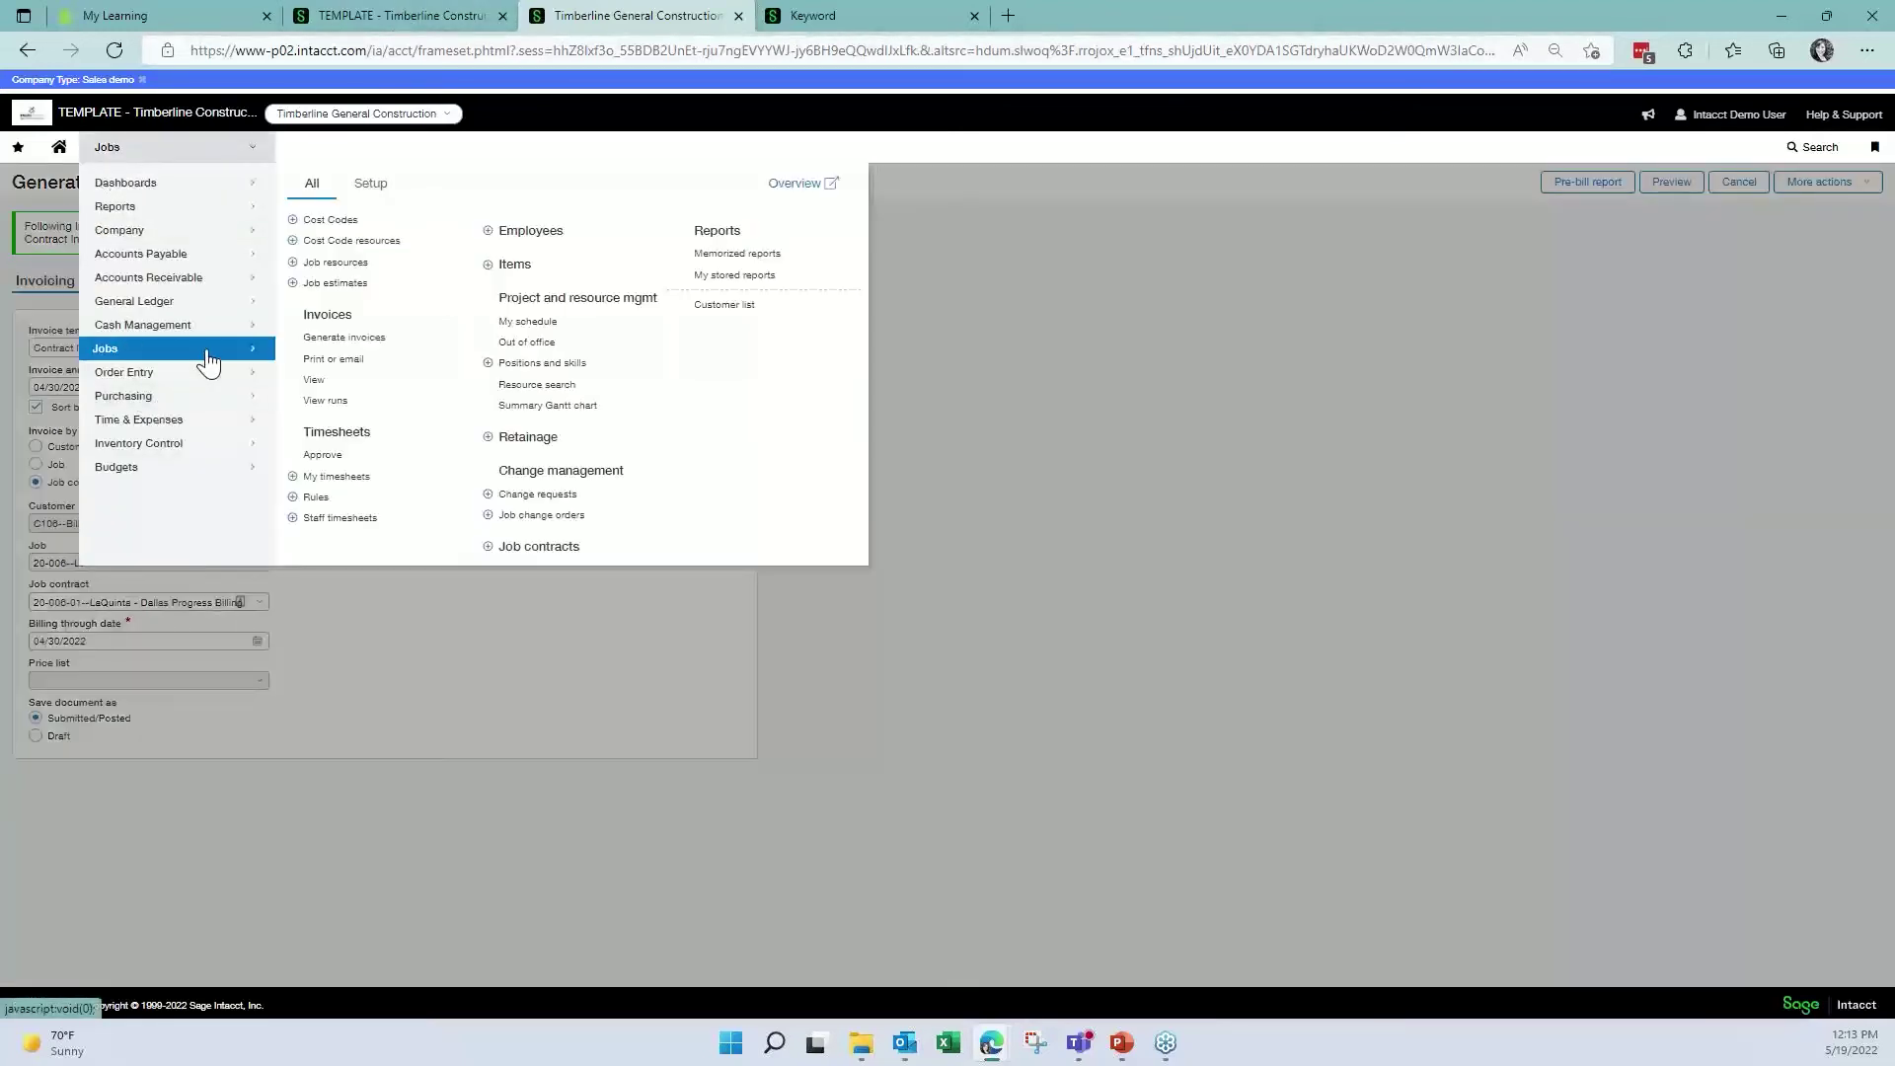
pyautogui.click(380, 340)
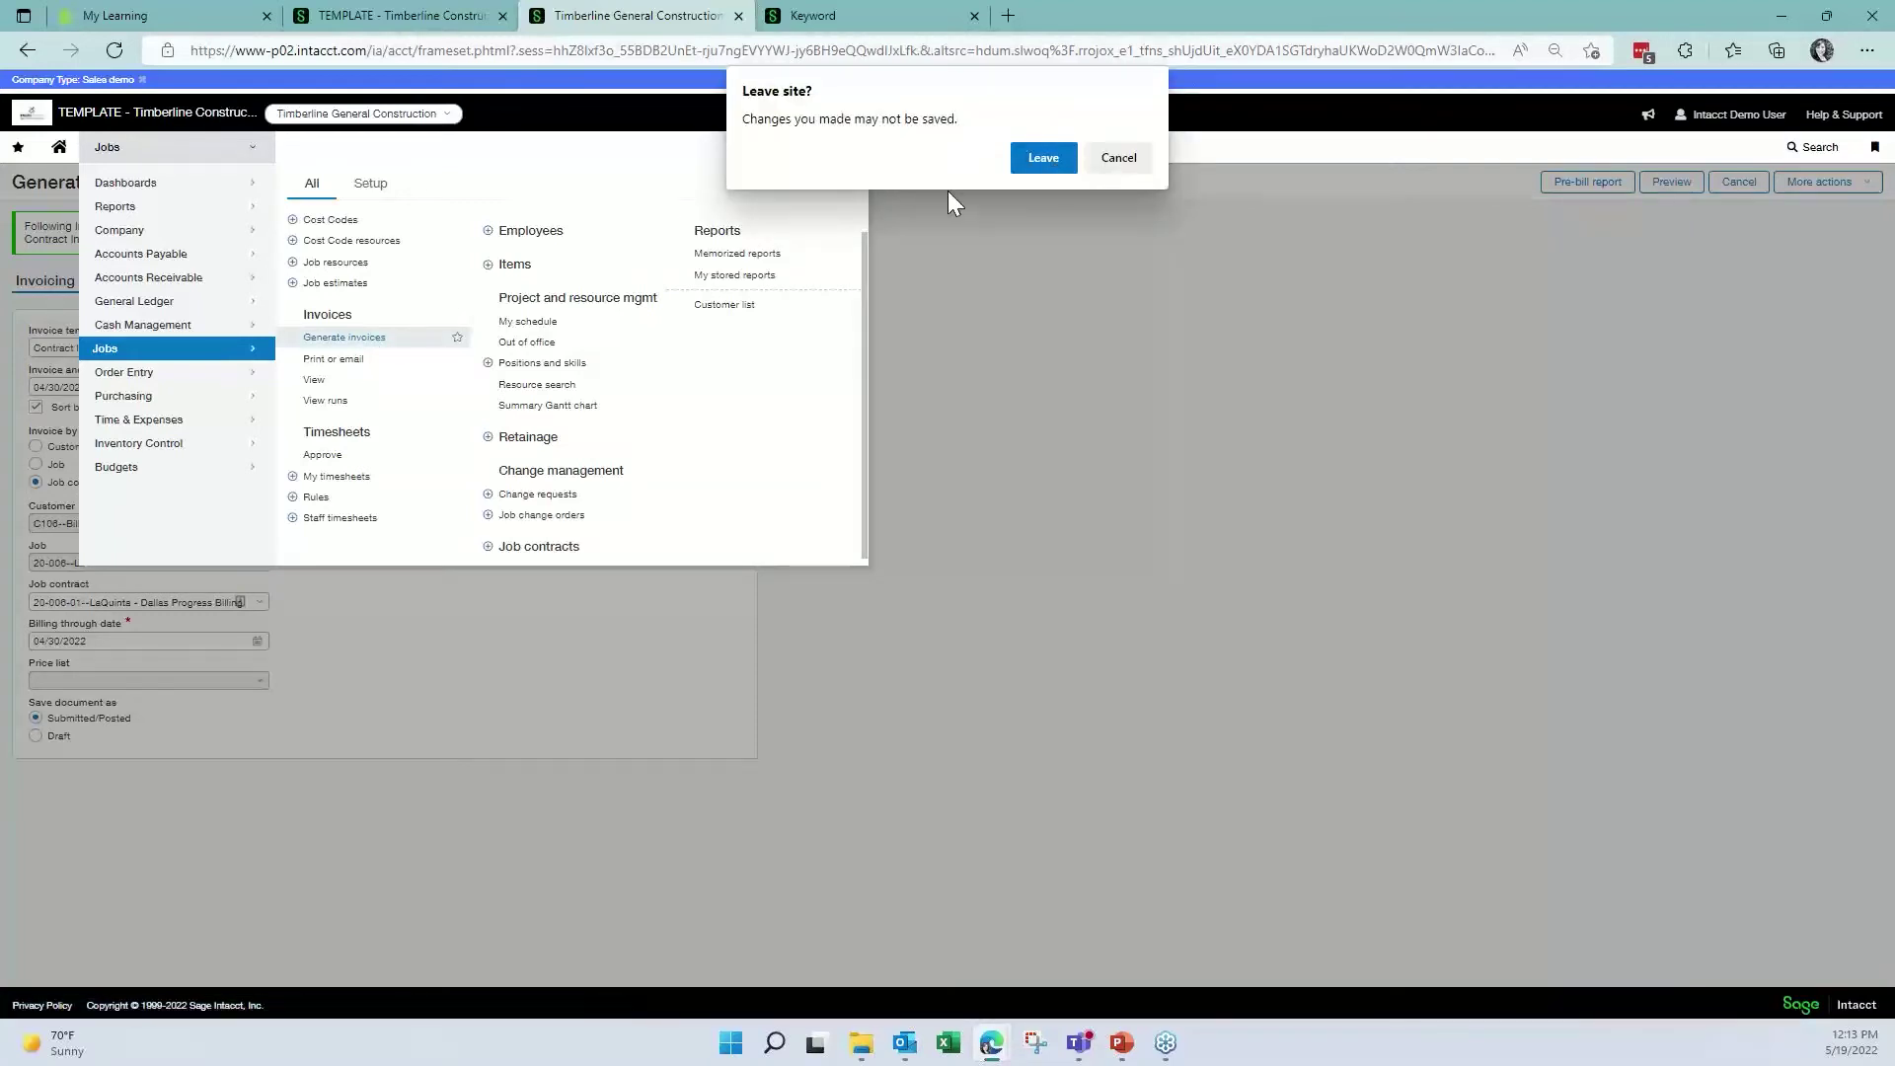
pyautogui.click(1119, 157)
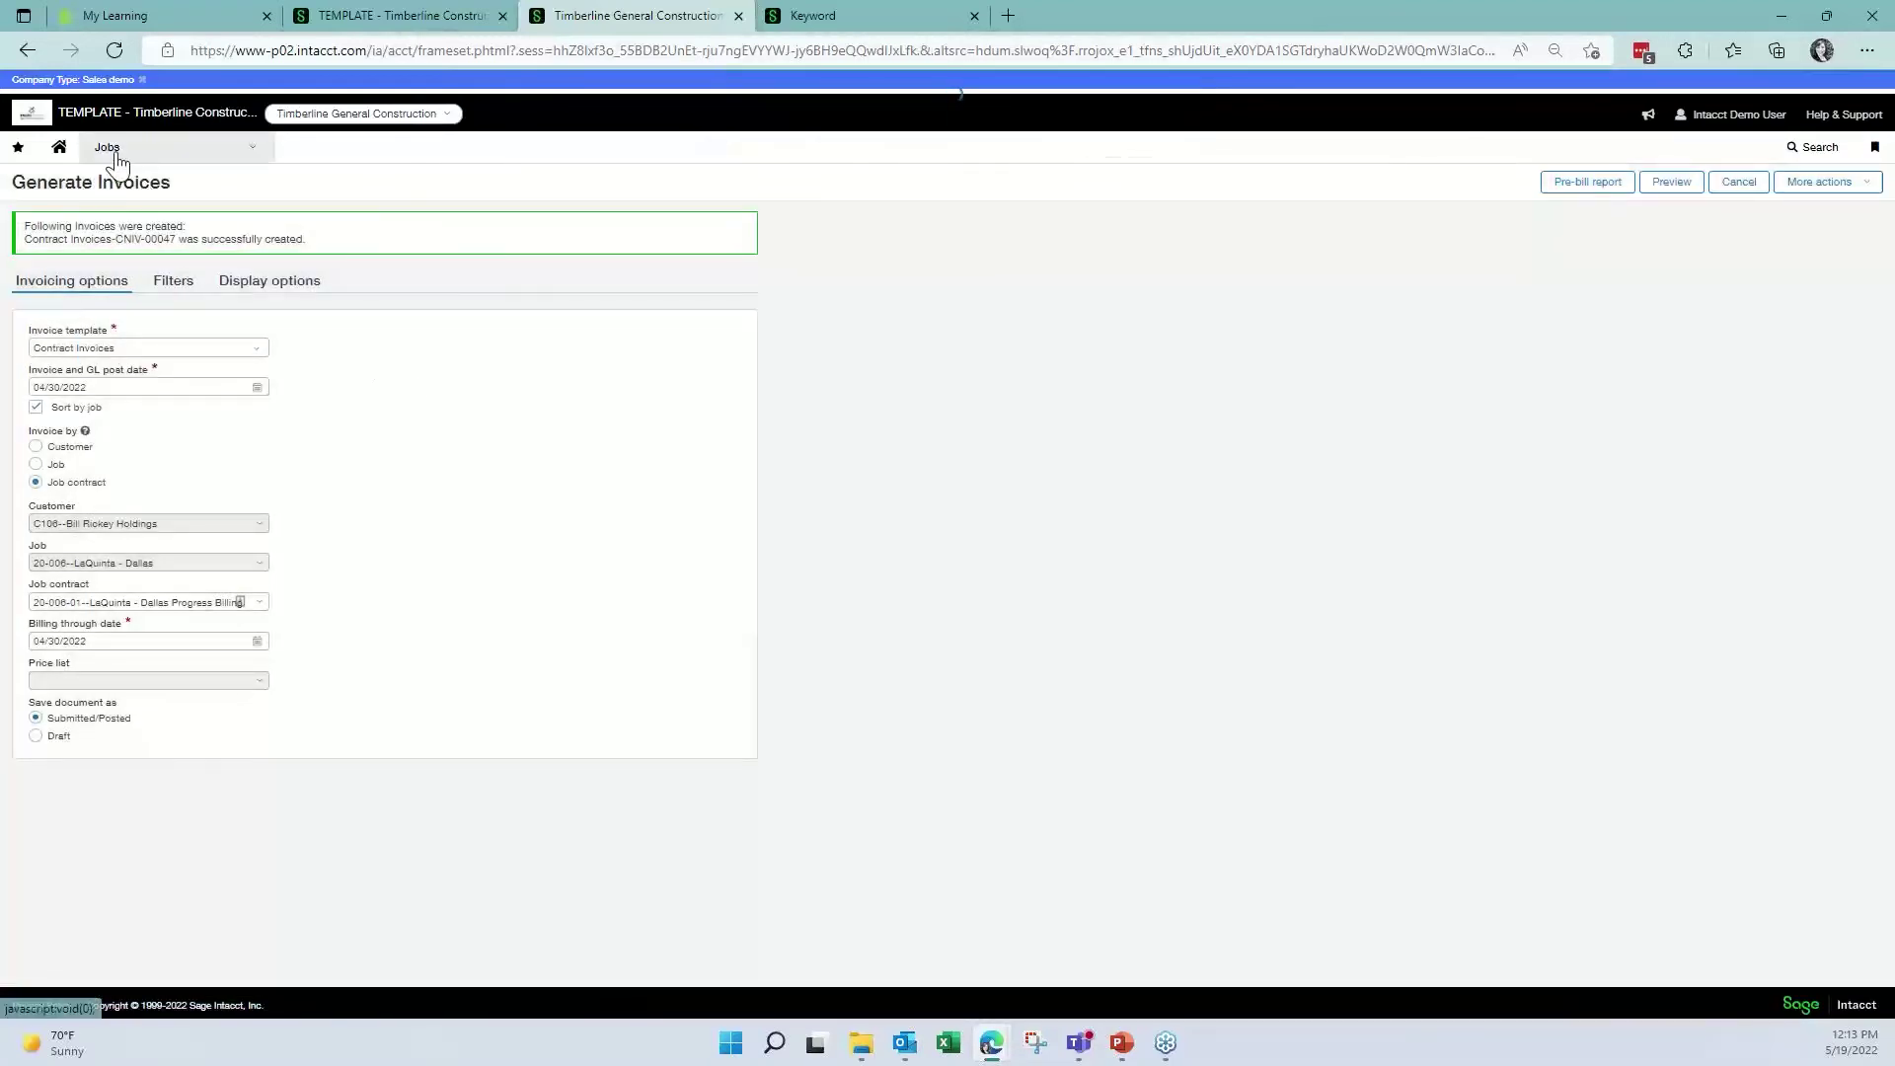
# - Start a new invoice generation without saving the current page, invoiced by job contract for Fullerton Warehouse - McKinney
pyautogui.click(107, 146)
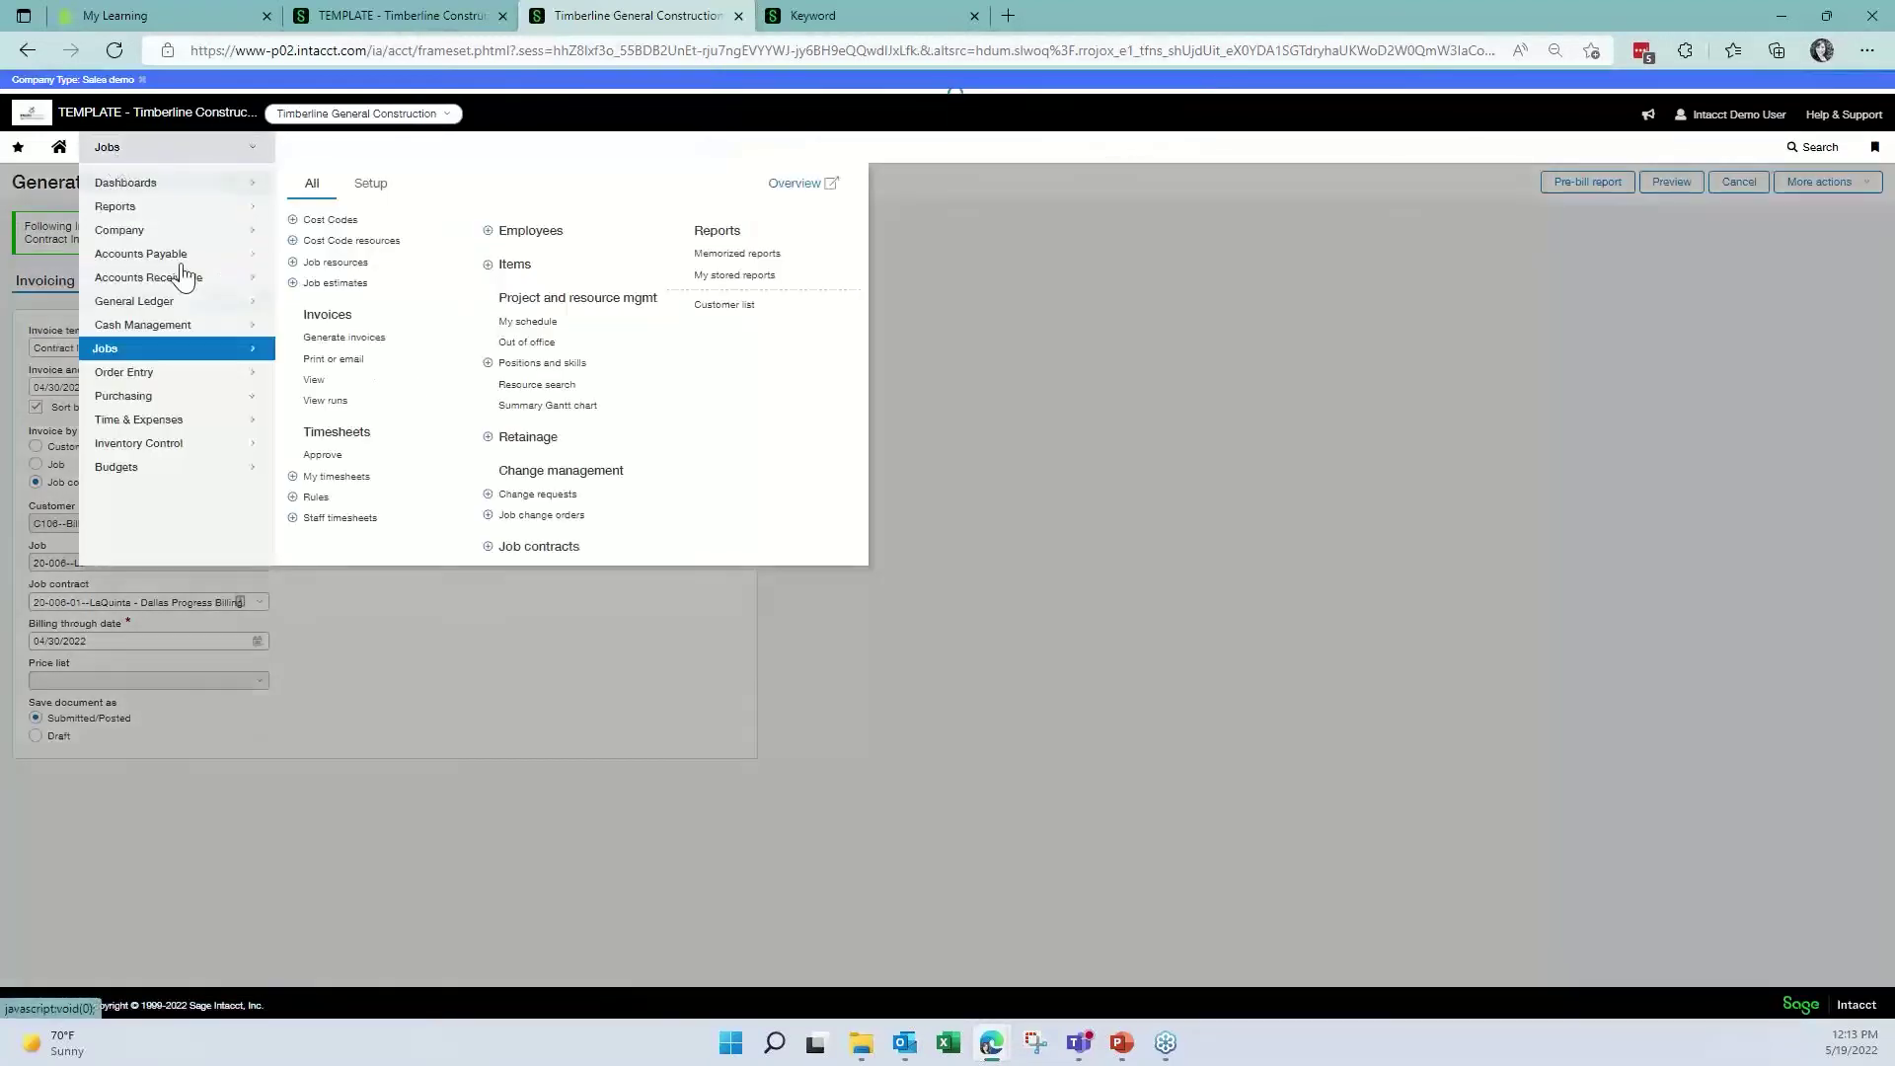
pyautogui.moveTo(335, 351)
pyautogui.mouseDown()
pyautogui.moveTo(351, 327)
pyautogui.moveTo(342, 355)
pyautogui.mouseUp()
pyautogui.click(343, 352)
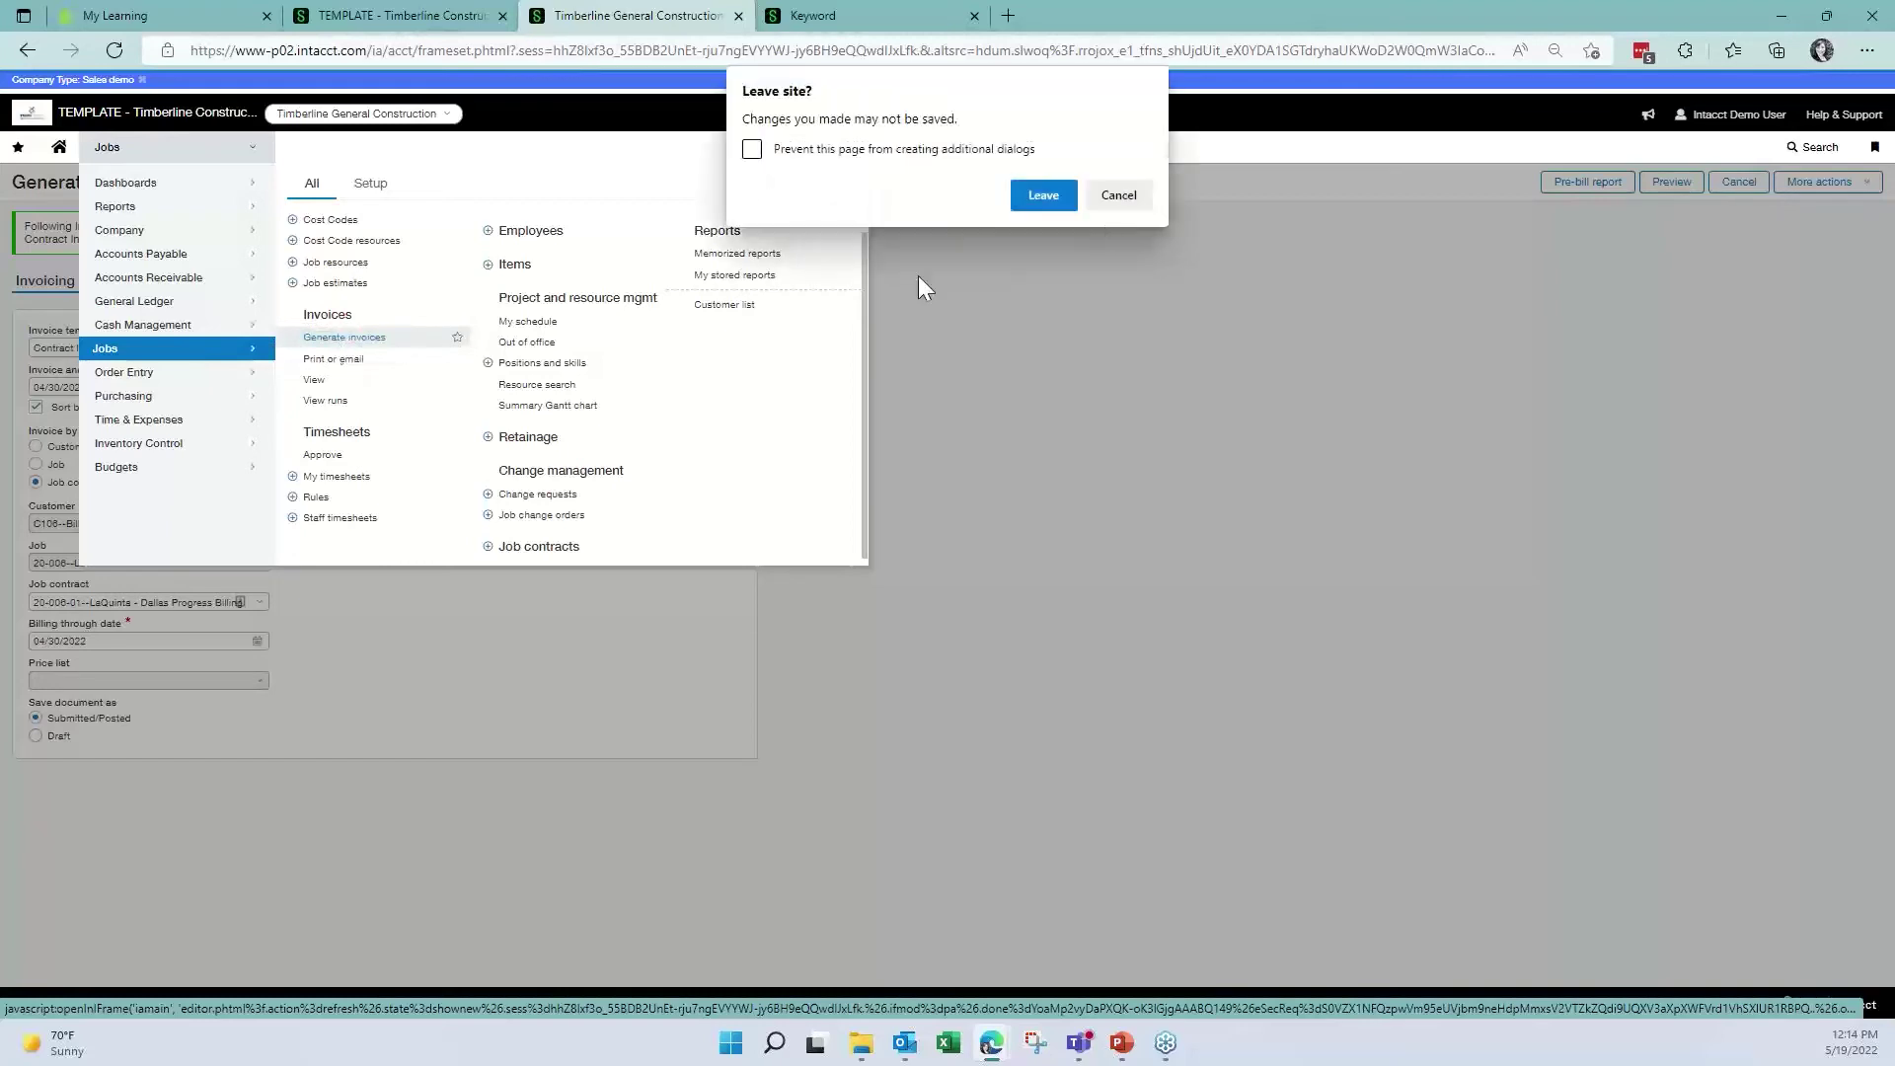
pyautogui.click(1038, 197)
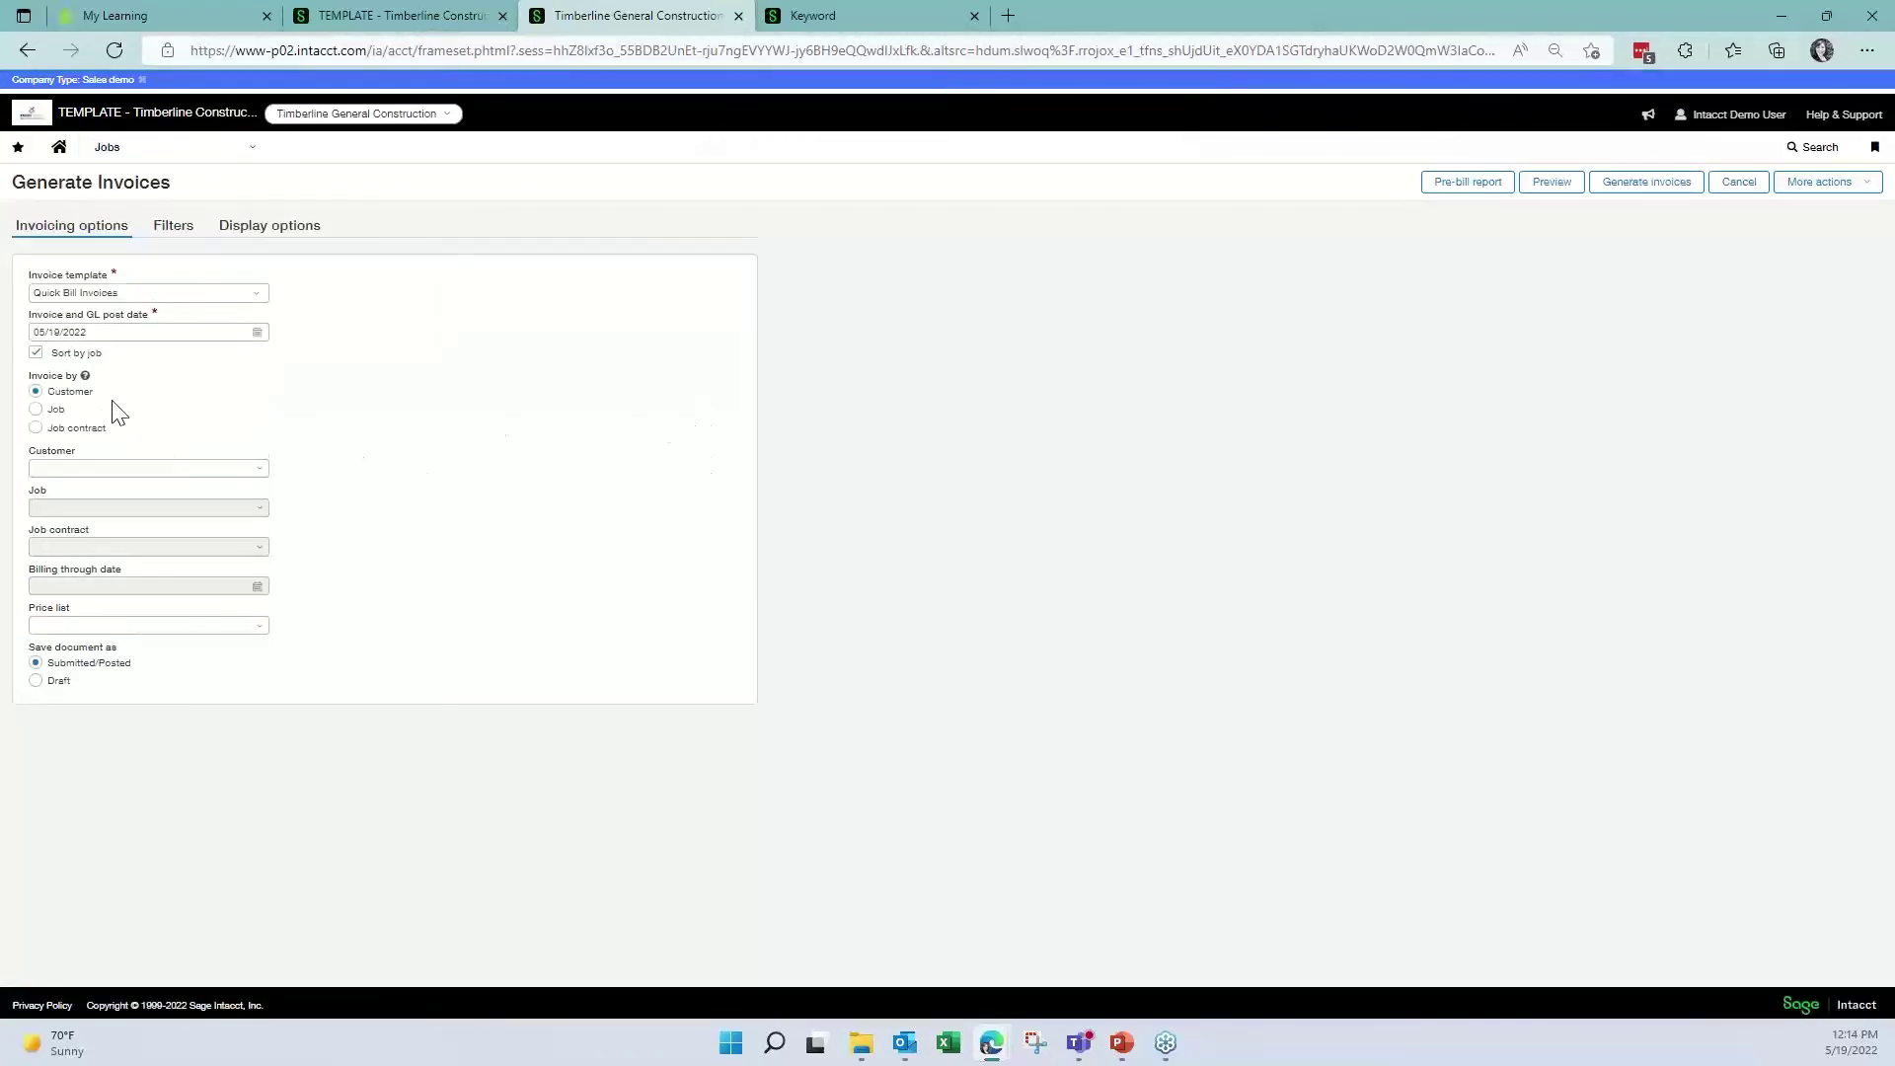
pyautogui.click(37, 427)
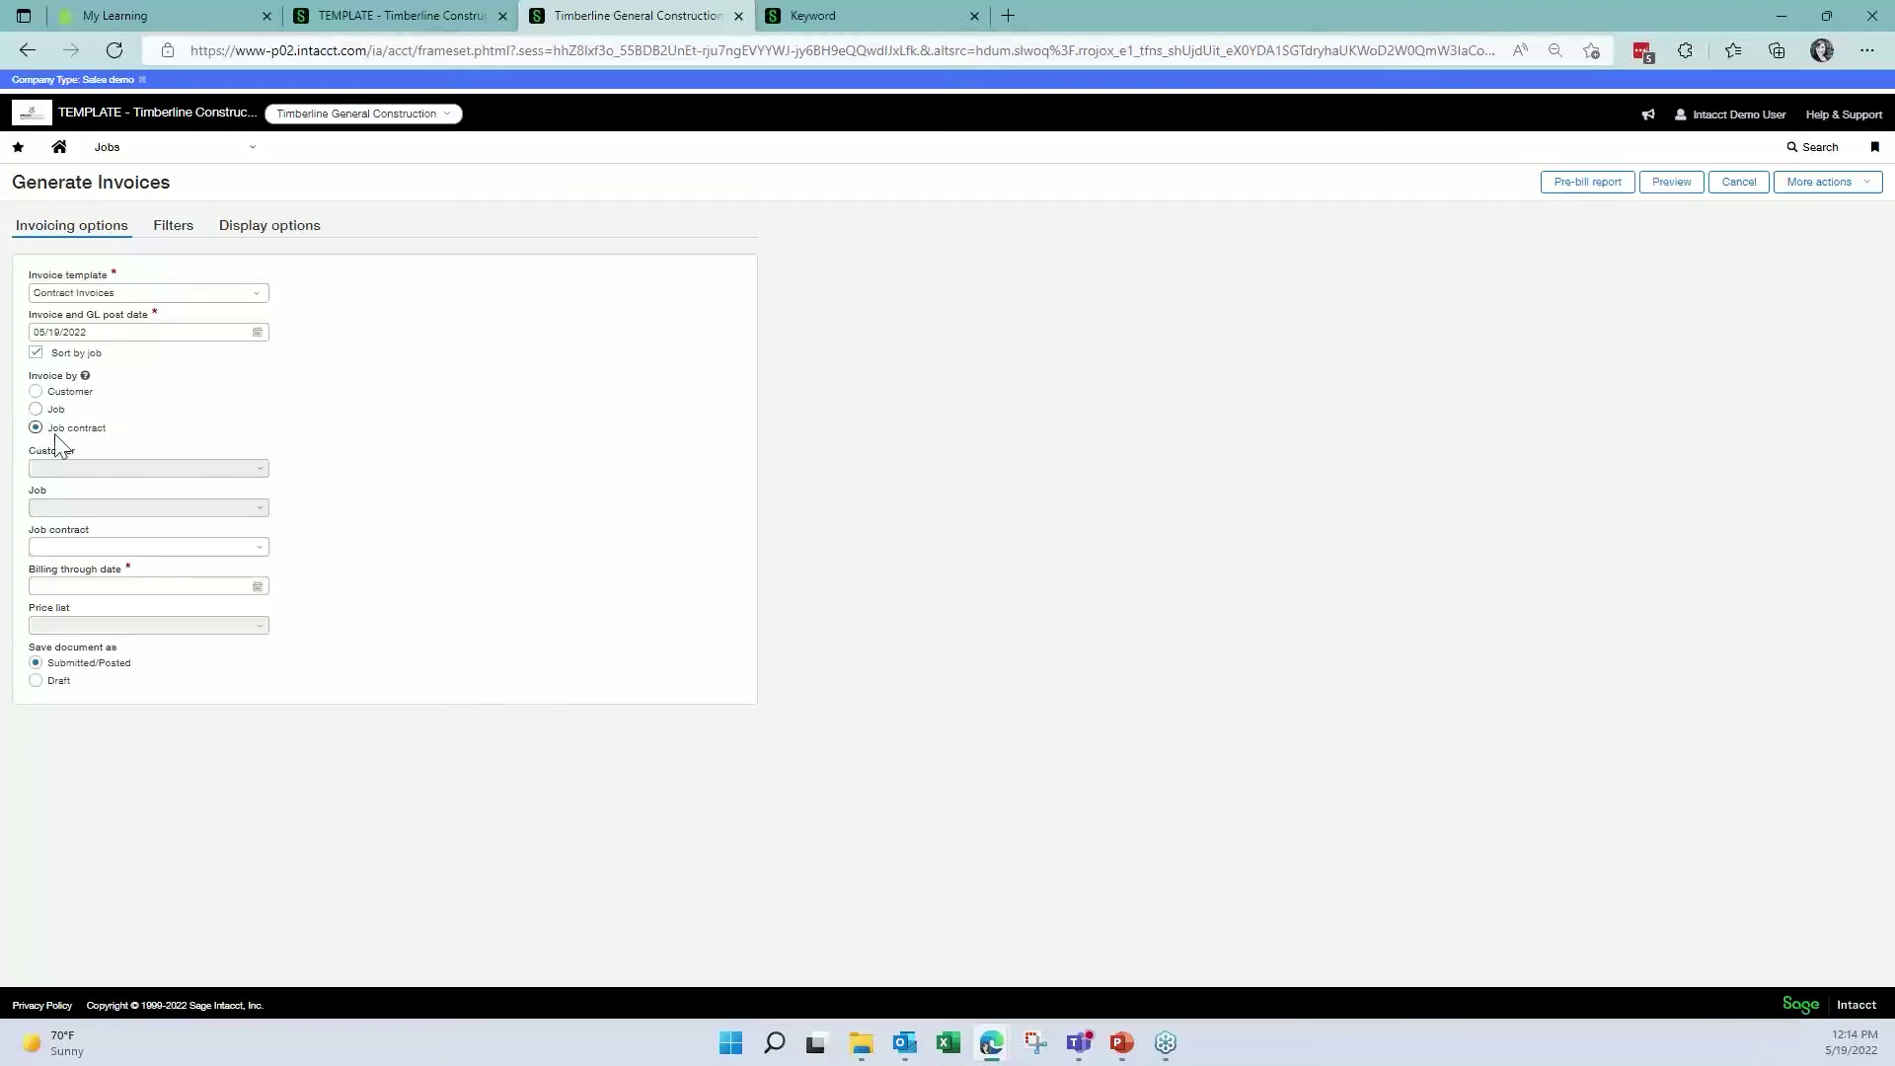
pyautogui.click(260, 549)
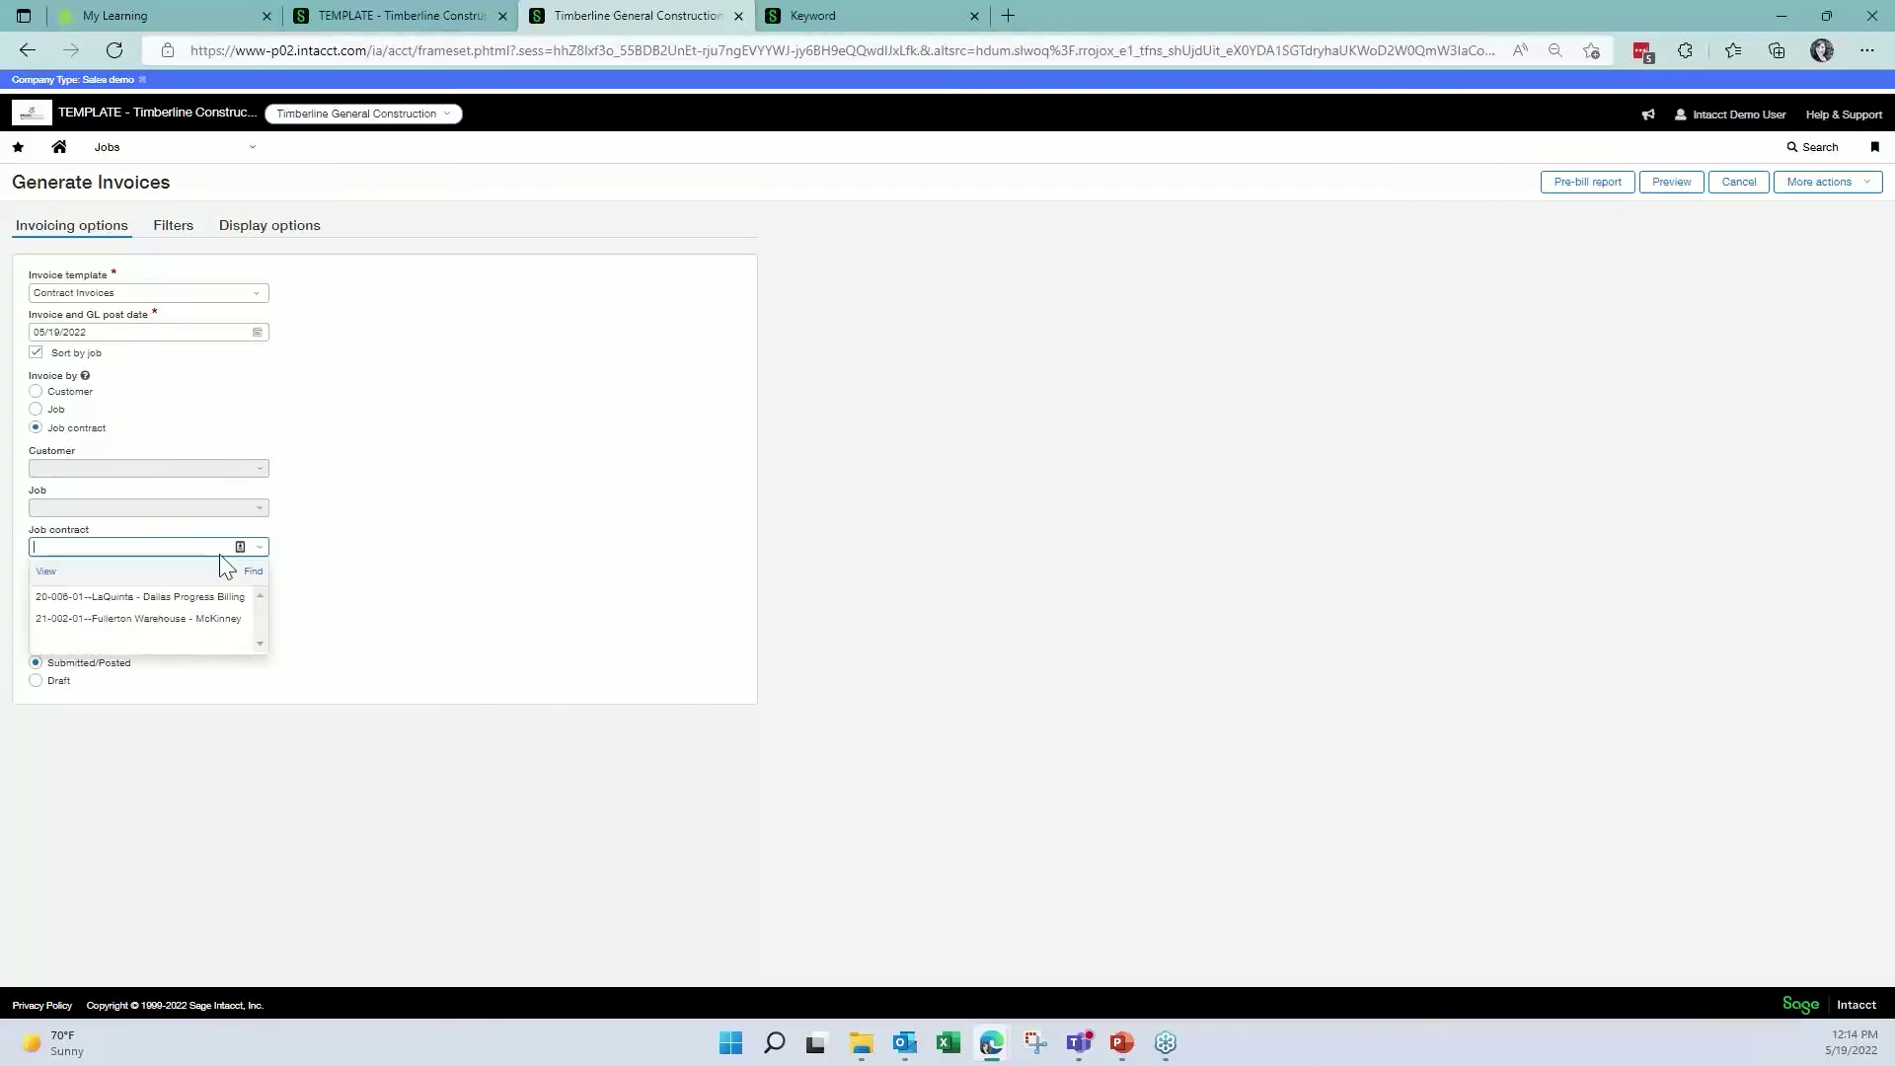
pyautogui.click(161, 620)
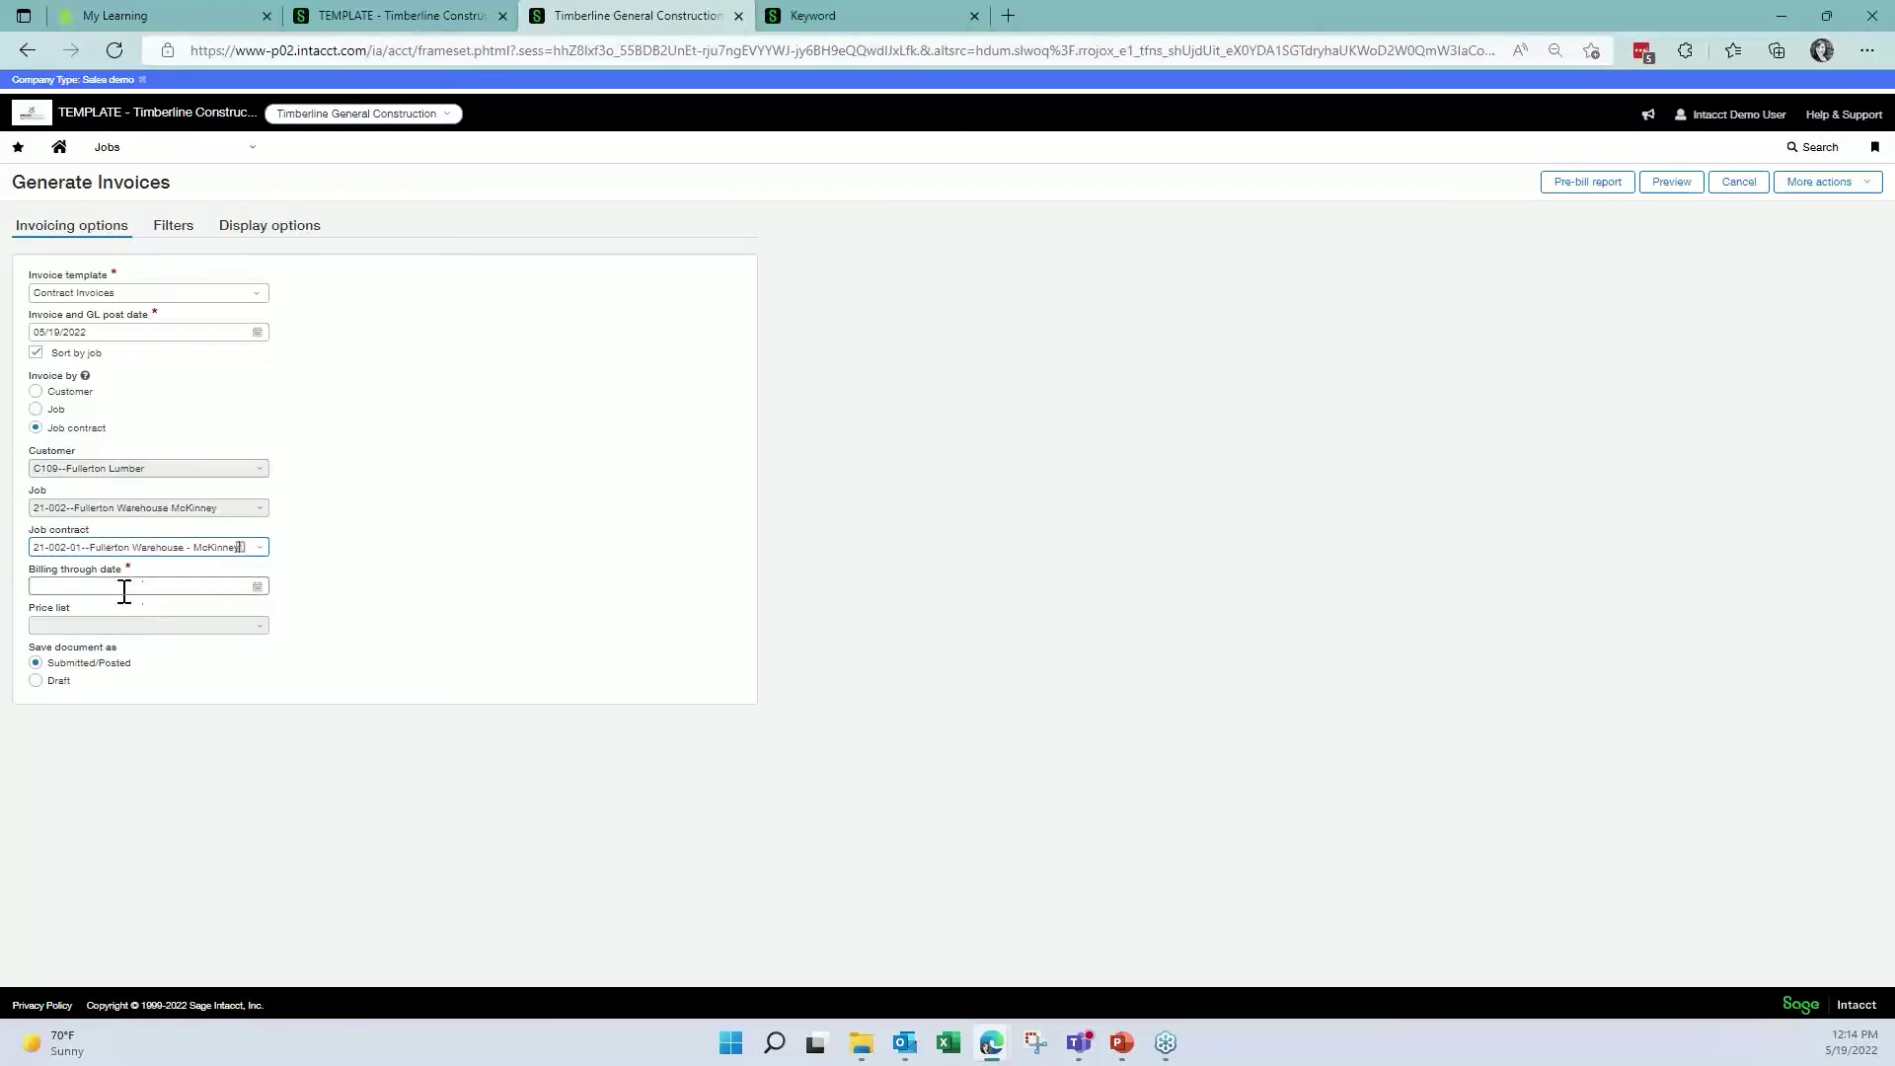
# - Set the invoice and GL post date and the billing through date to 04/30/2022, and preview the invoice
pyautogui.tripleClick(114, 332)
pyautogui.write('04/30')
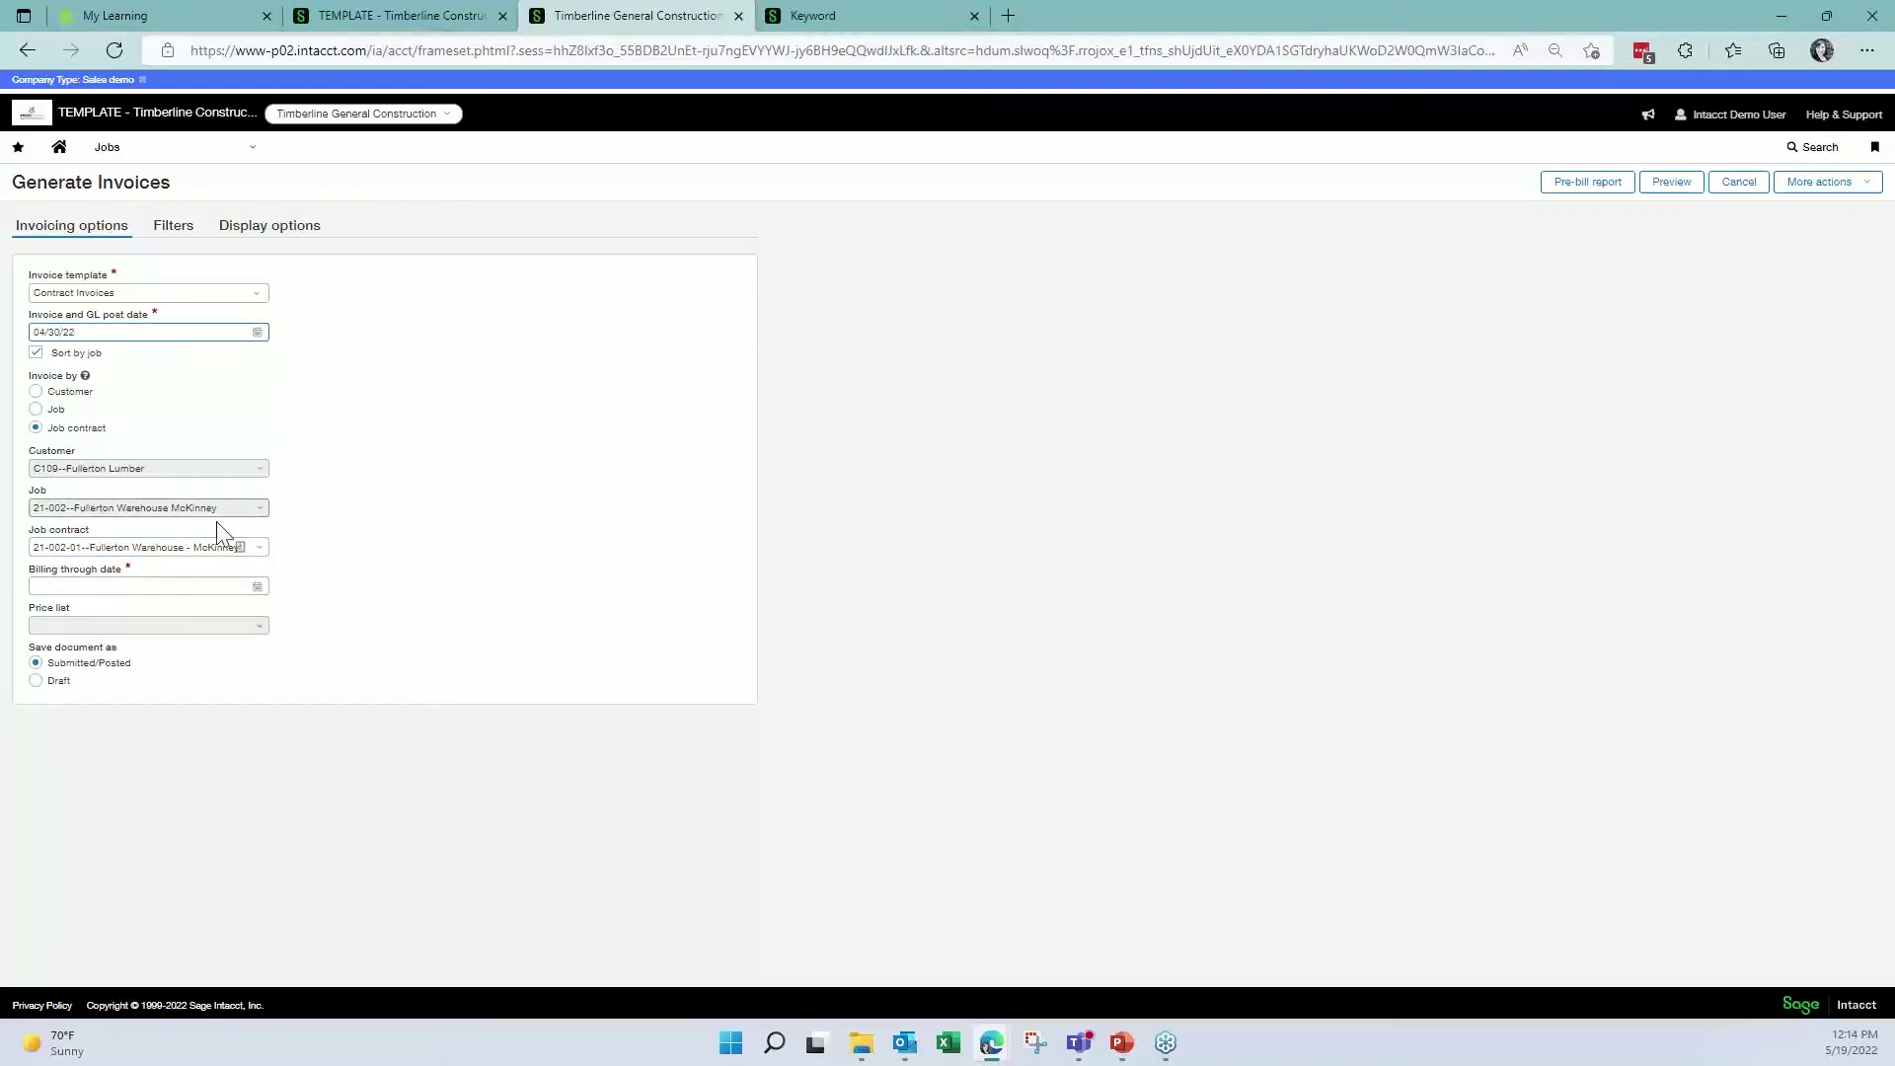
pyautogui.click(165, 585)
pyautogui.write('04/30/2022')
pyautogui.click(1674, 188)
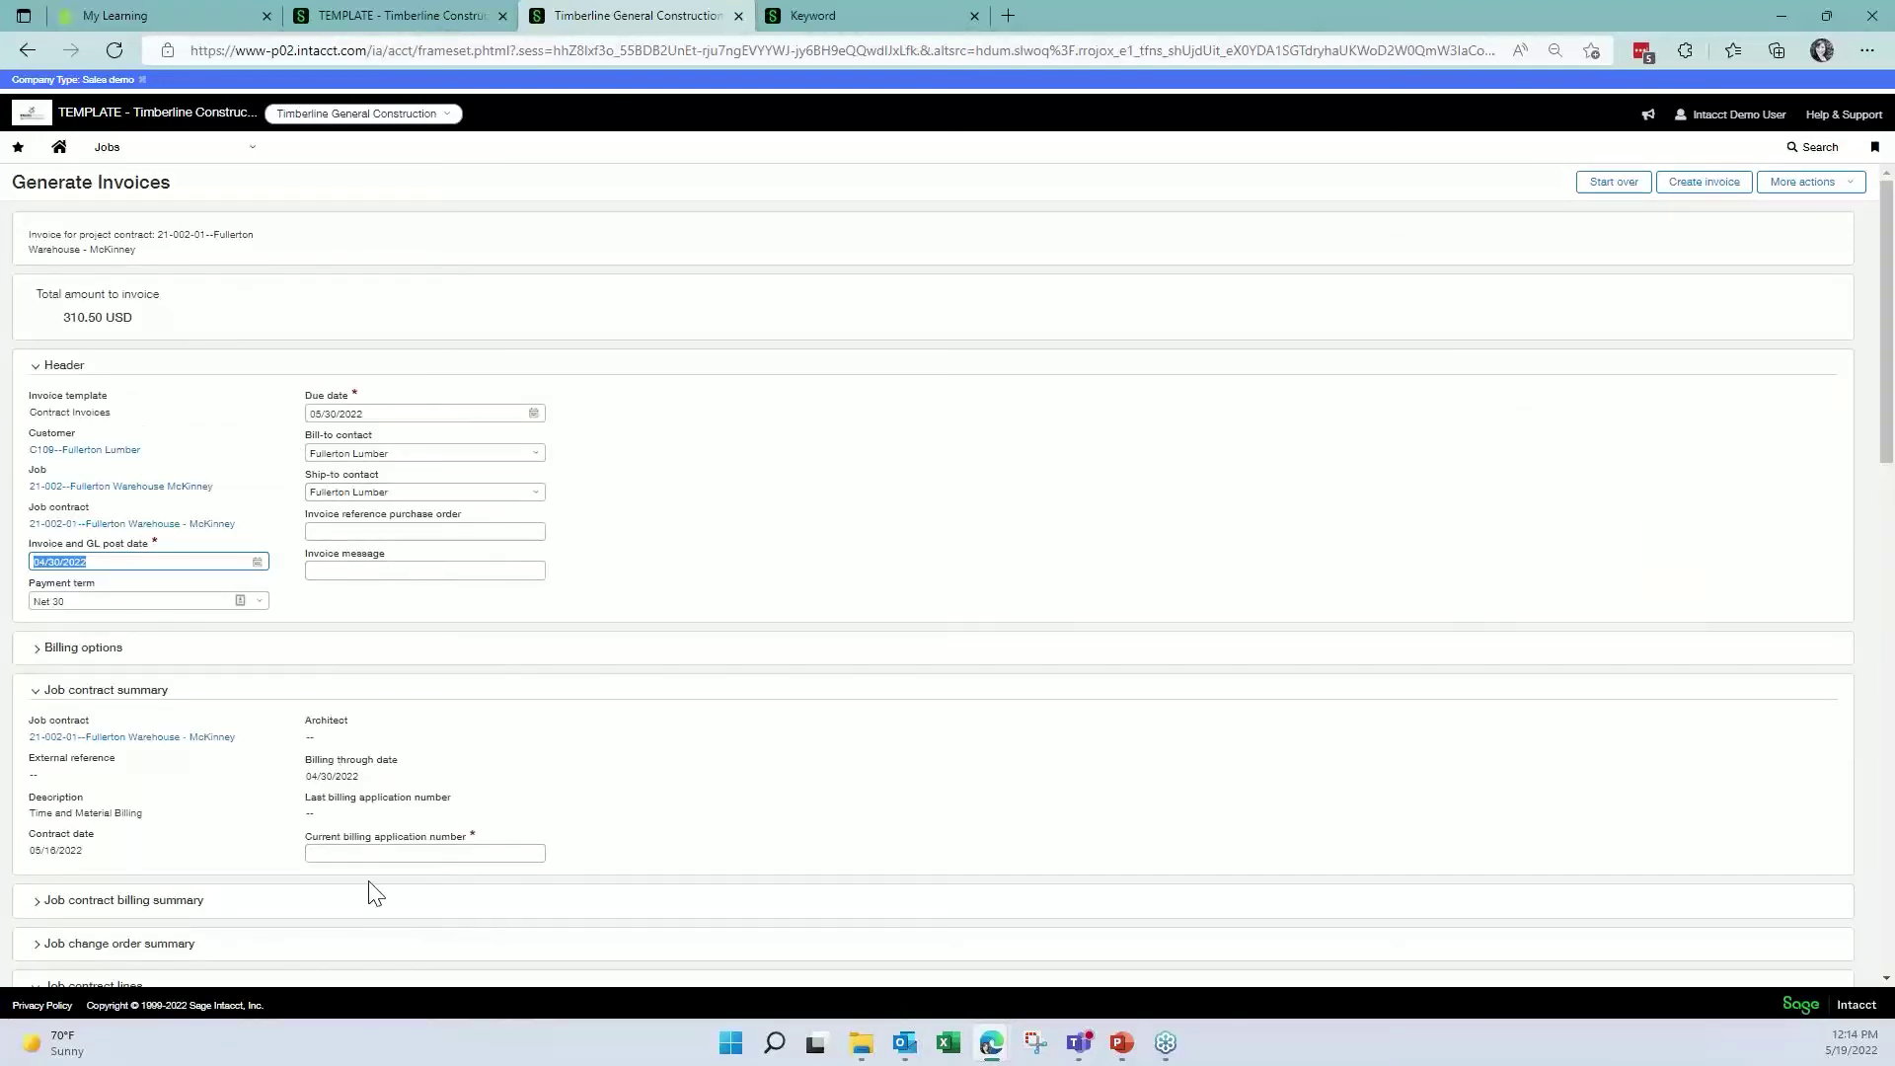
# - Set the current billing application number to 1 for the Fullerton Warehouse contract invoice
pyautogui.click(345, 850)
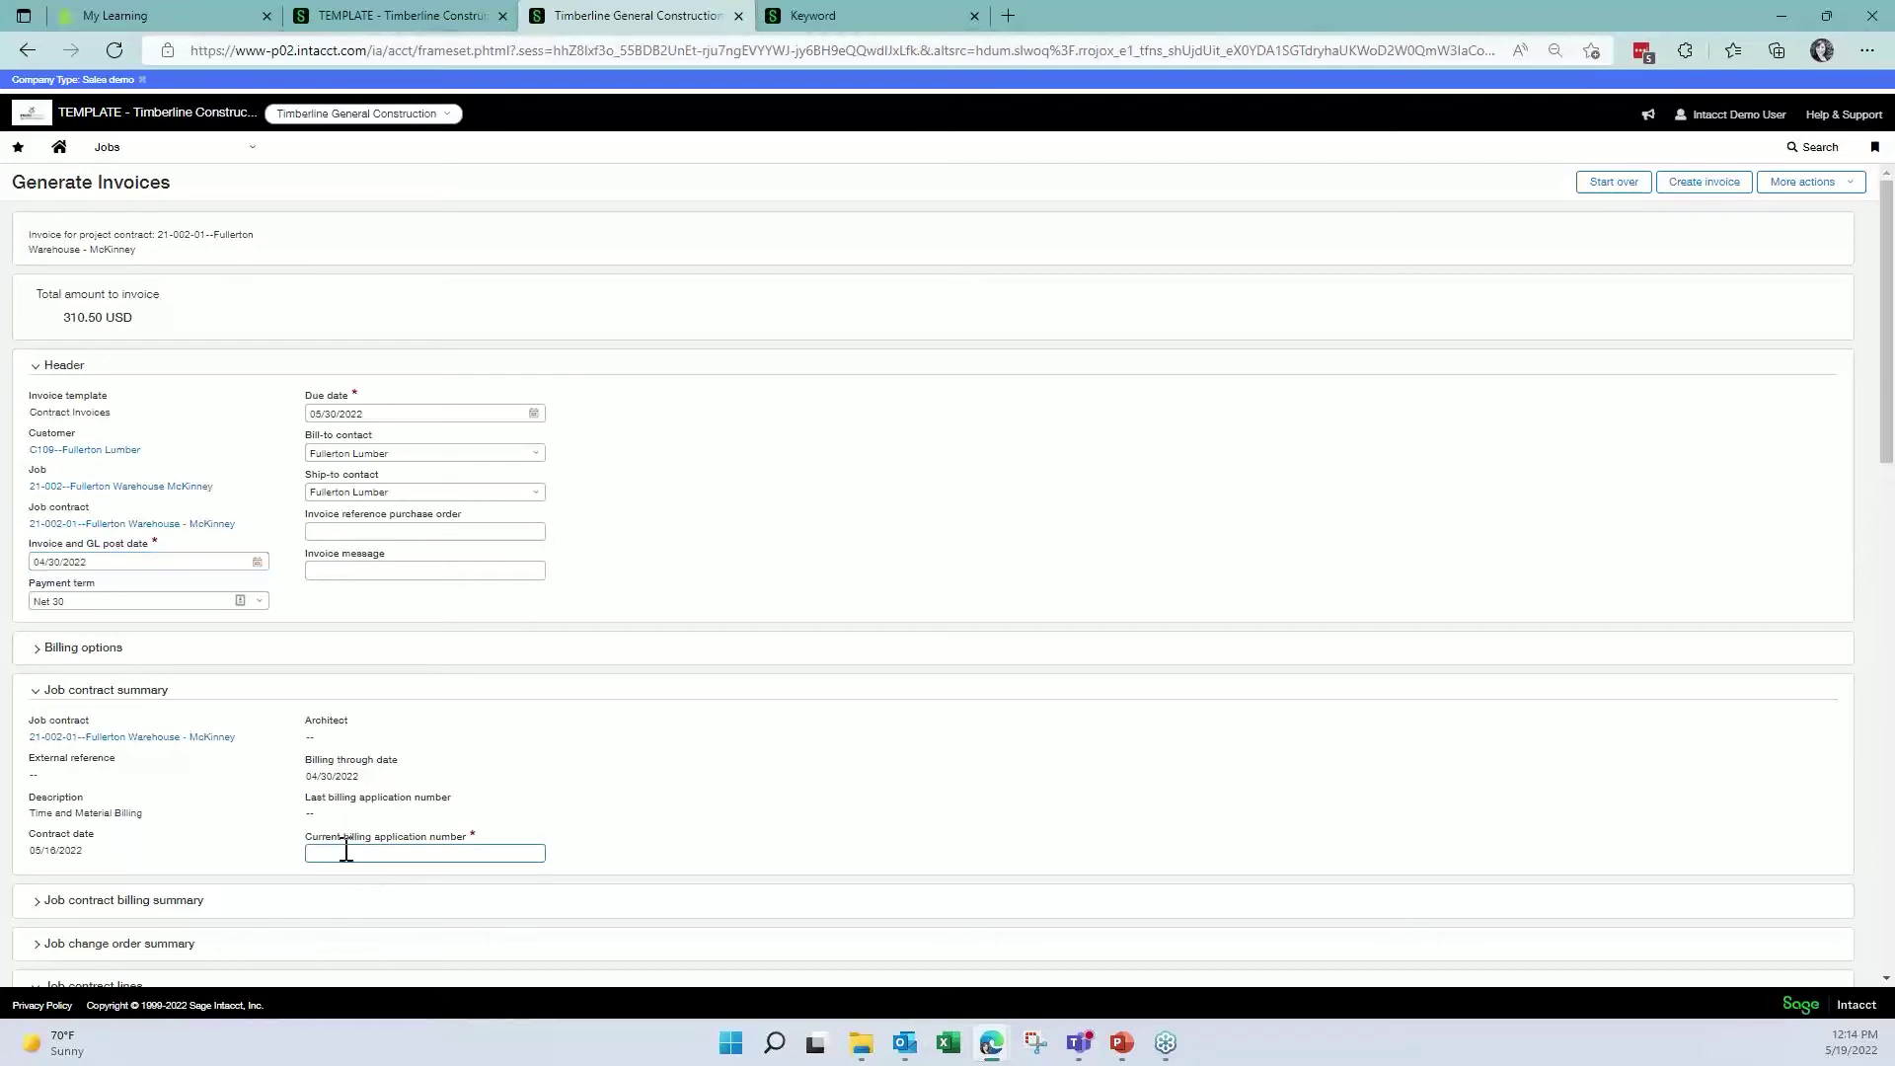
pyautogui.scroll(-3, 444, 691)
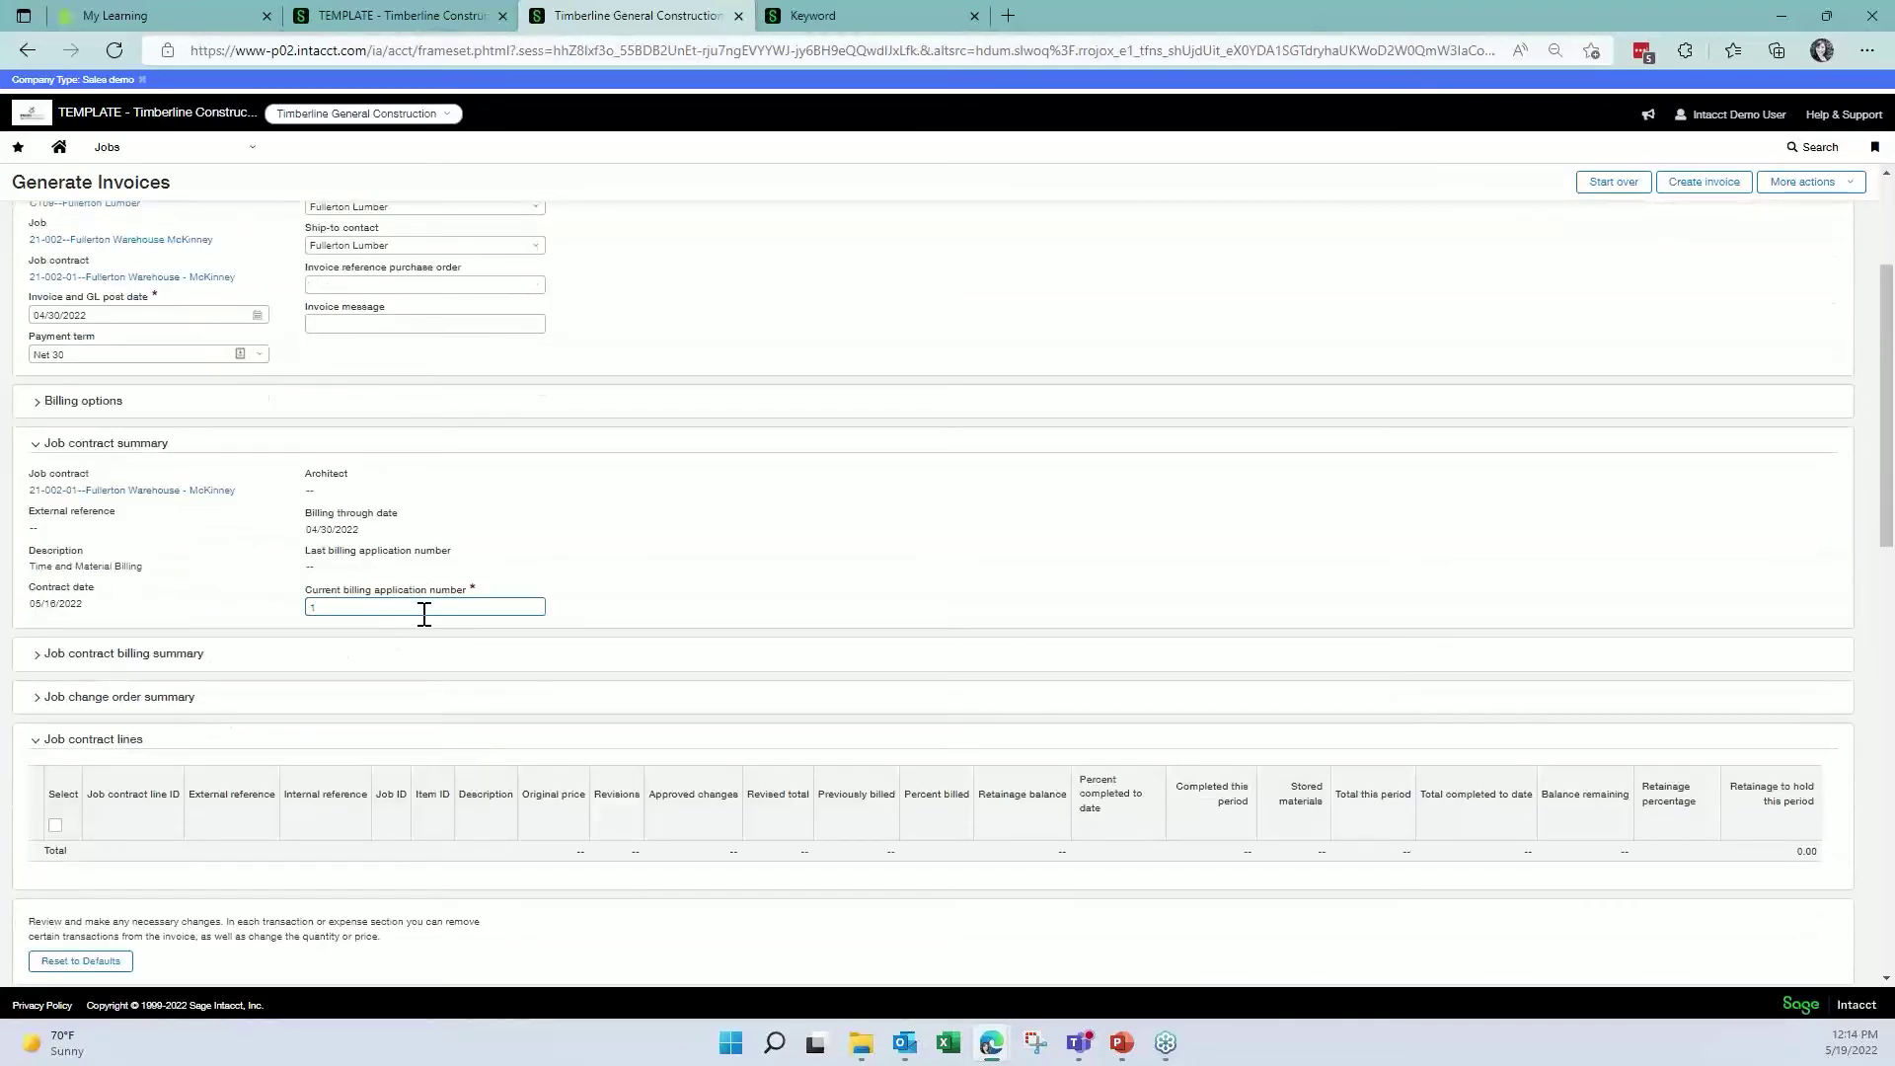
pyautogui.scroll(-4, 604, 583)
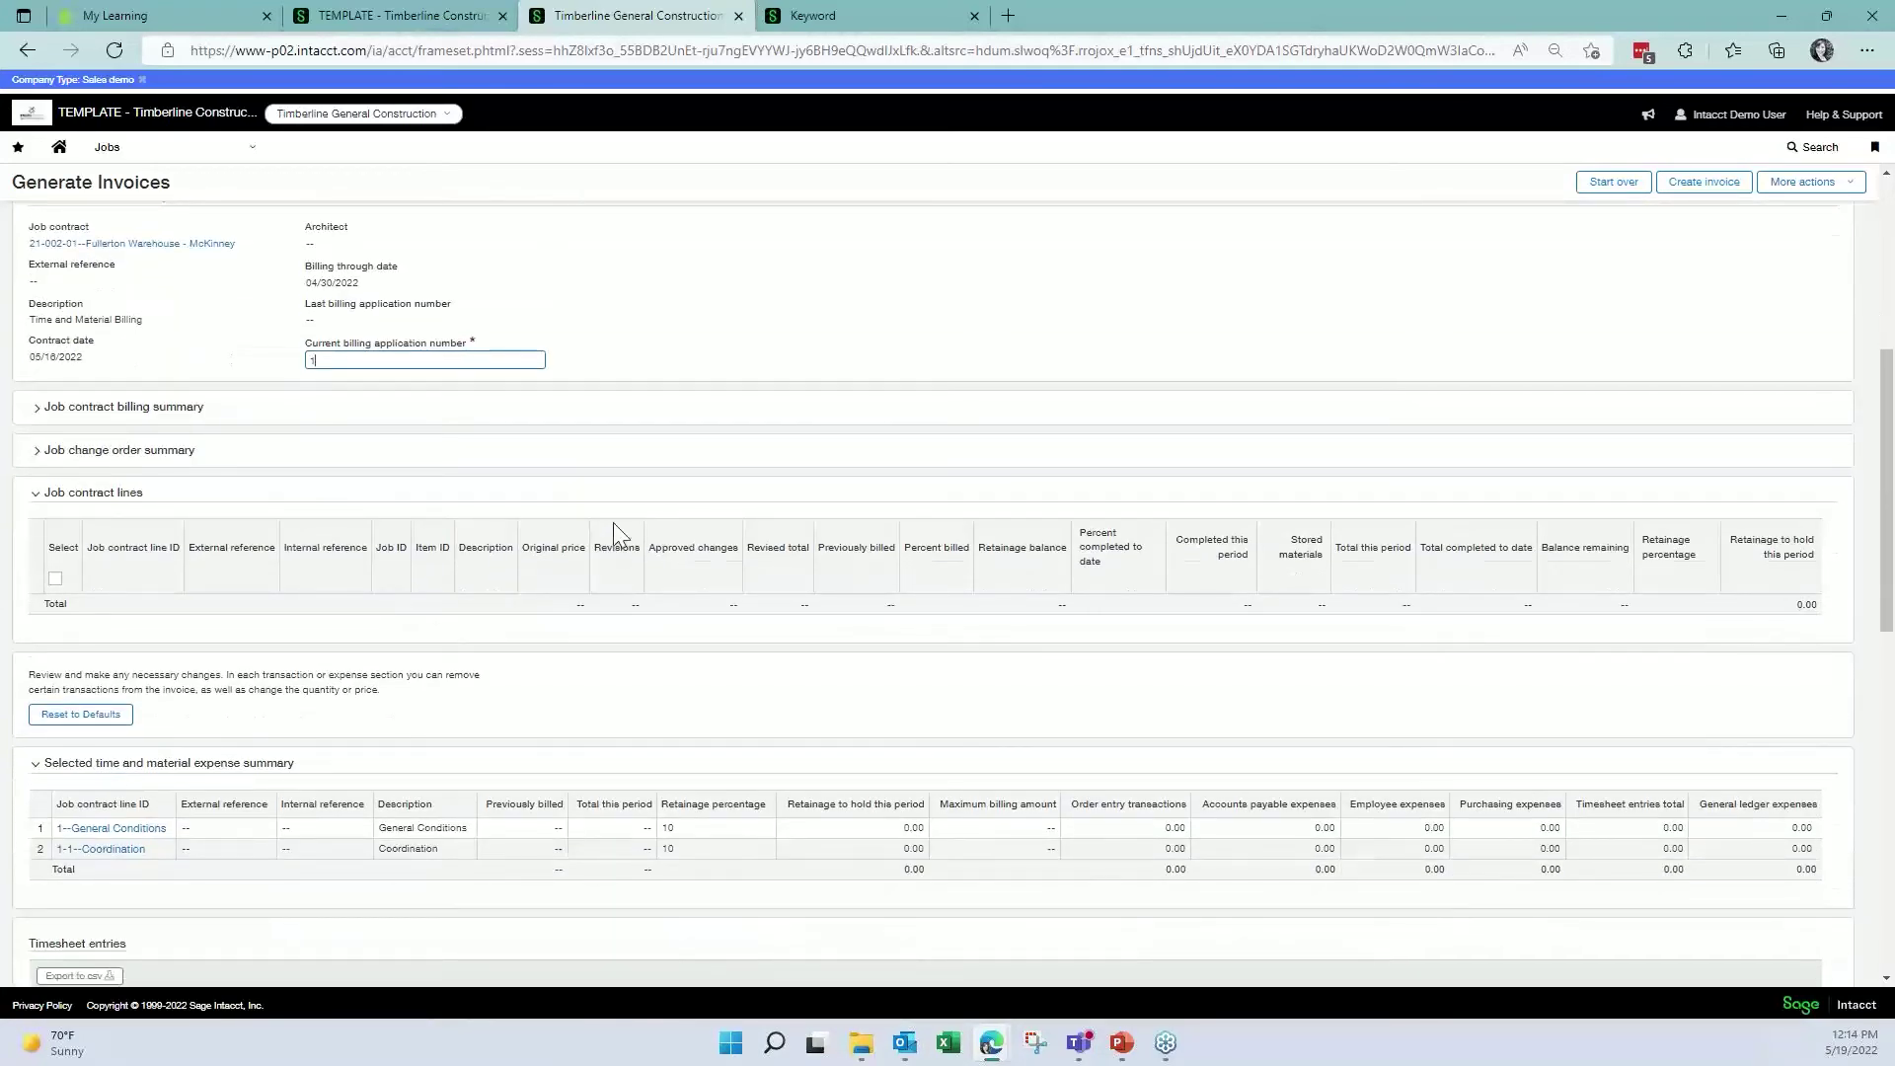
# - Examine the time and material expense summary, the timesheet entries and the Accounts Payable expenses
pyautogui.scroll(-1, 620, 534)
pyautogui.scroll(-3, 592, 748)
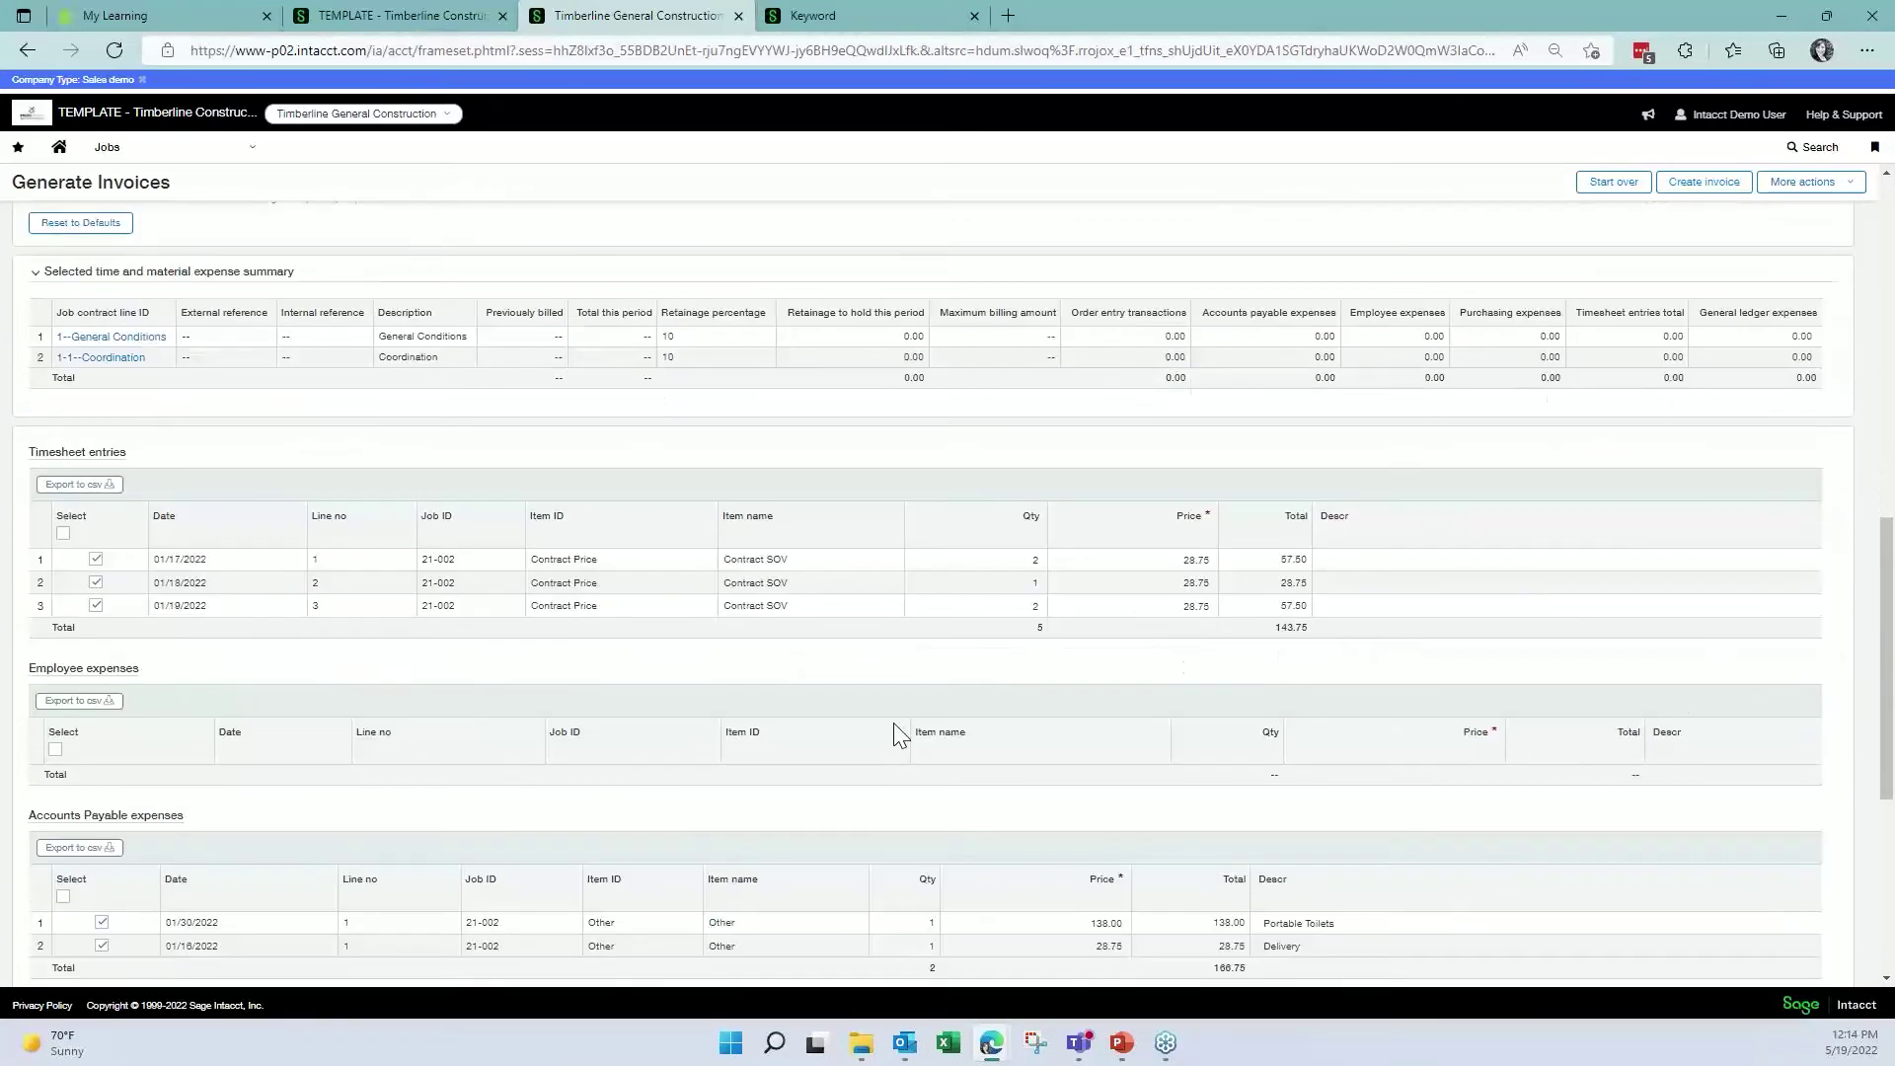
pyautogui.scroll(-1, 1887, 571)
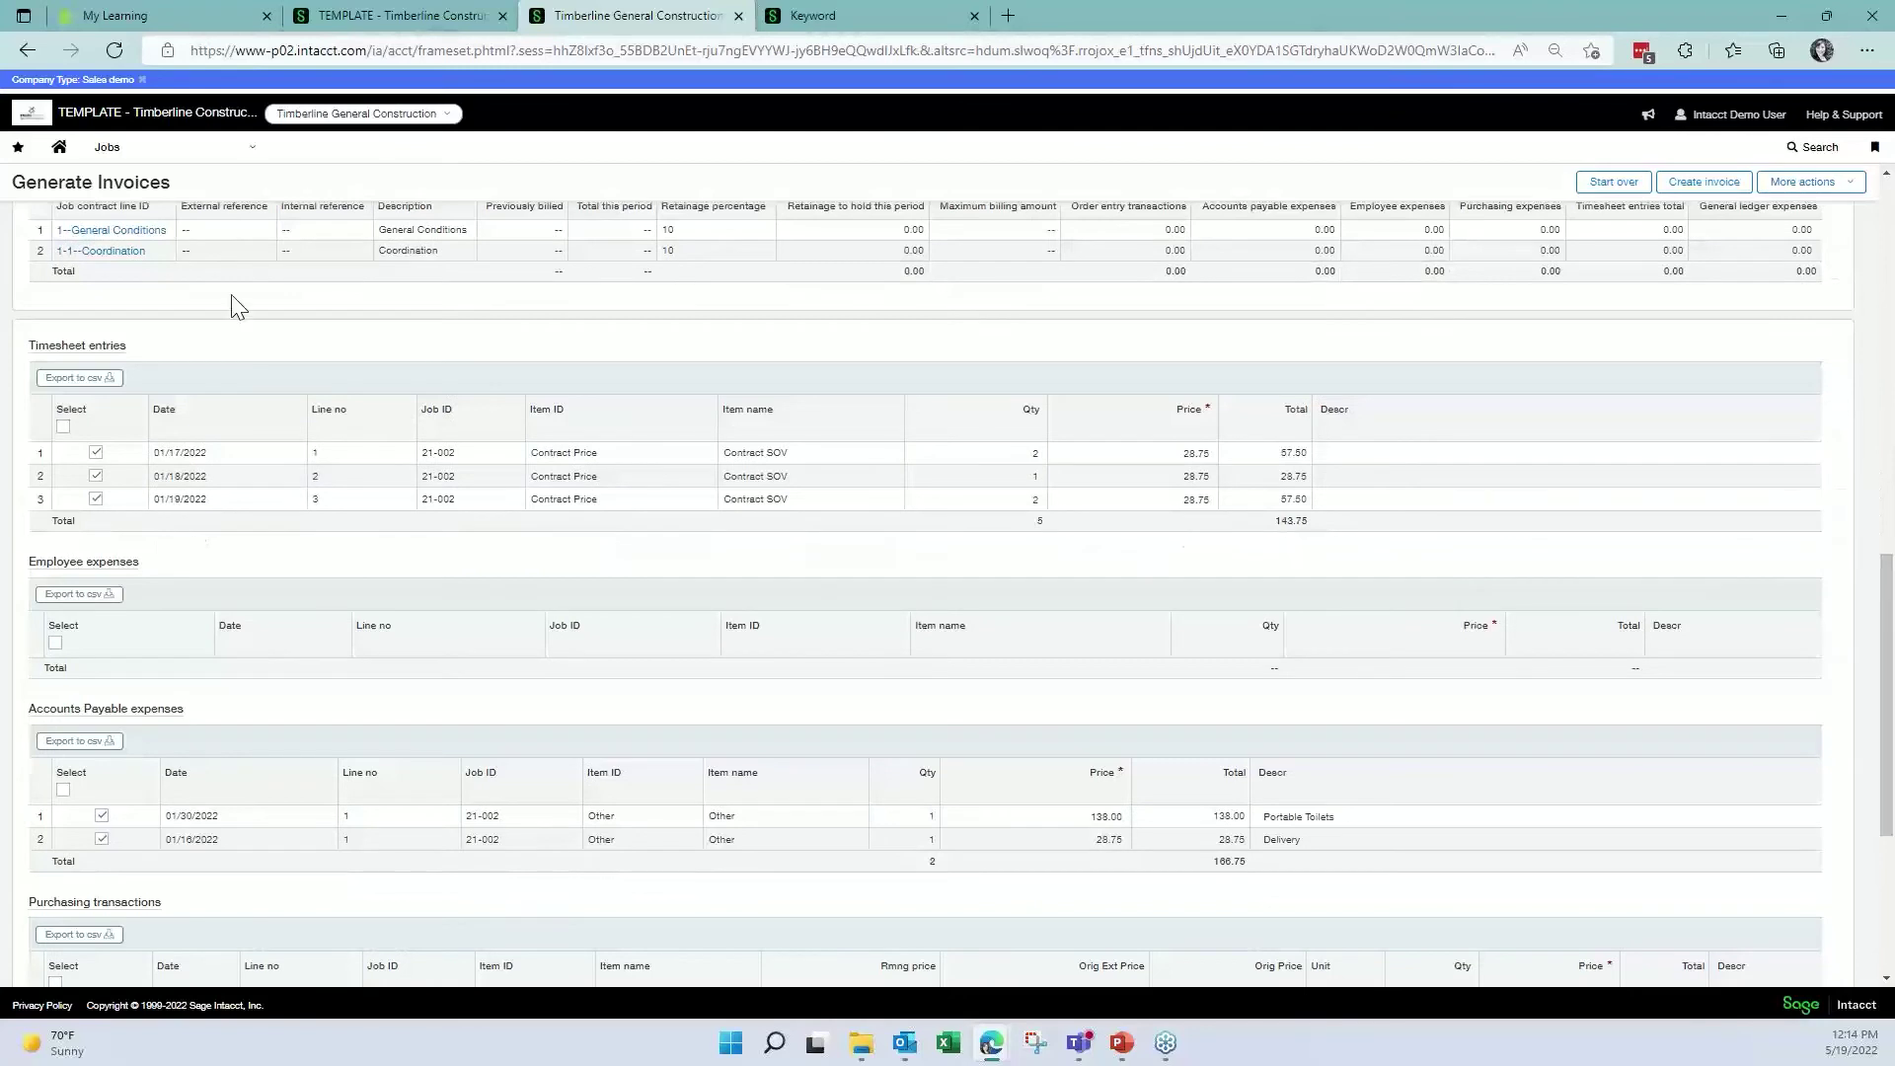
pyautogui.scroll(1, 158, 311)
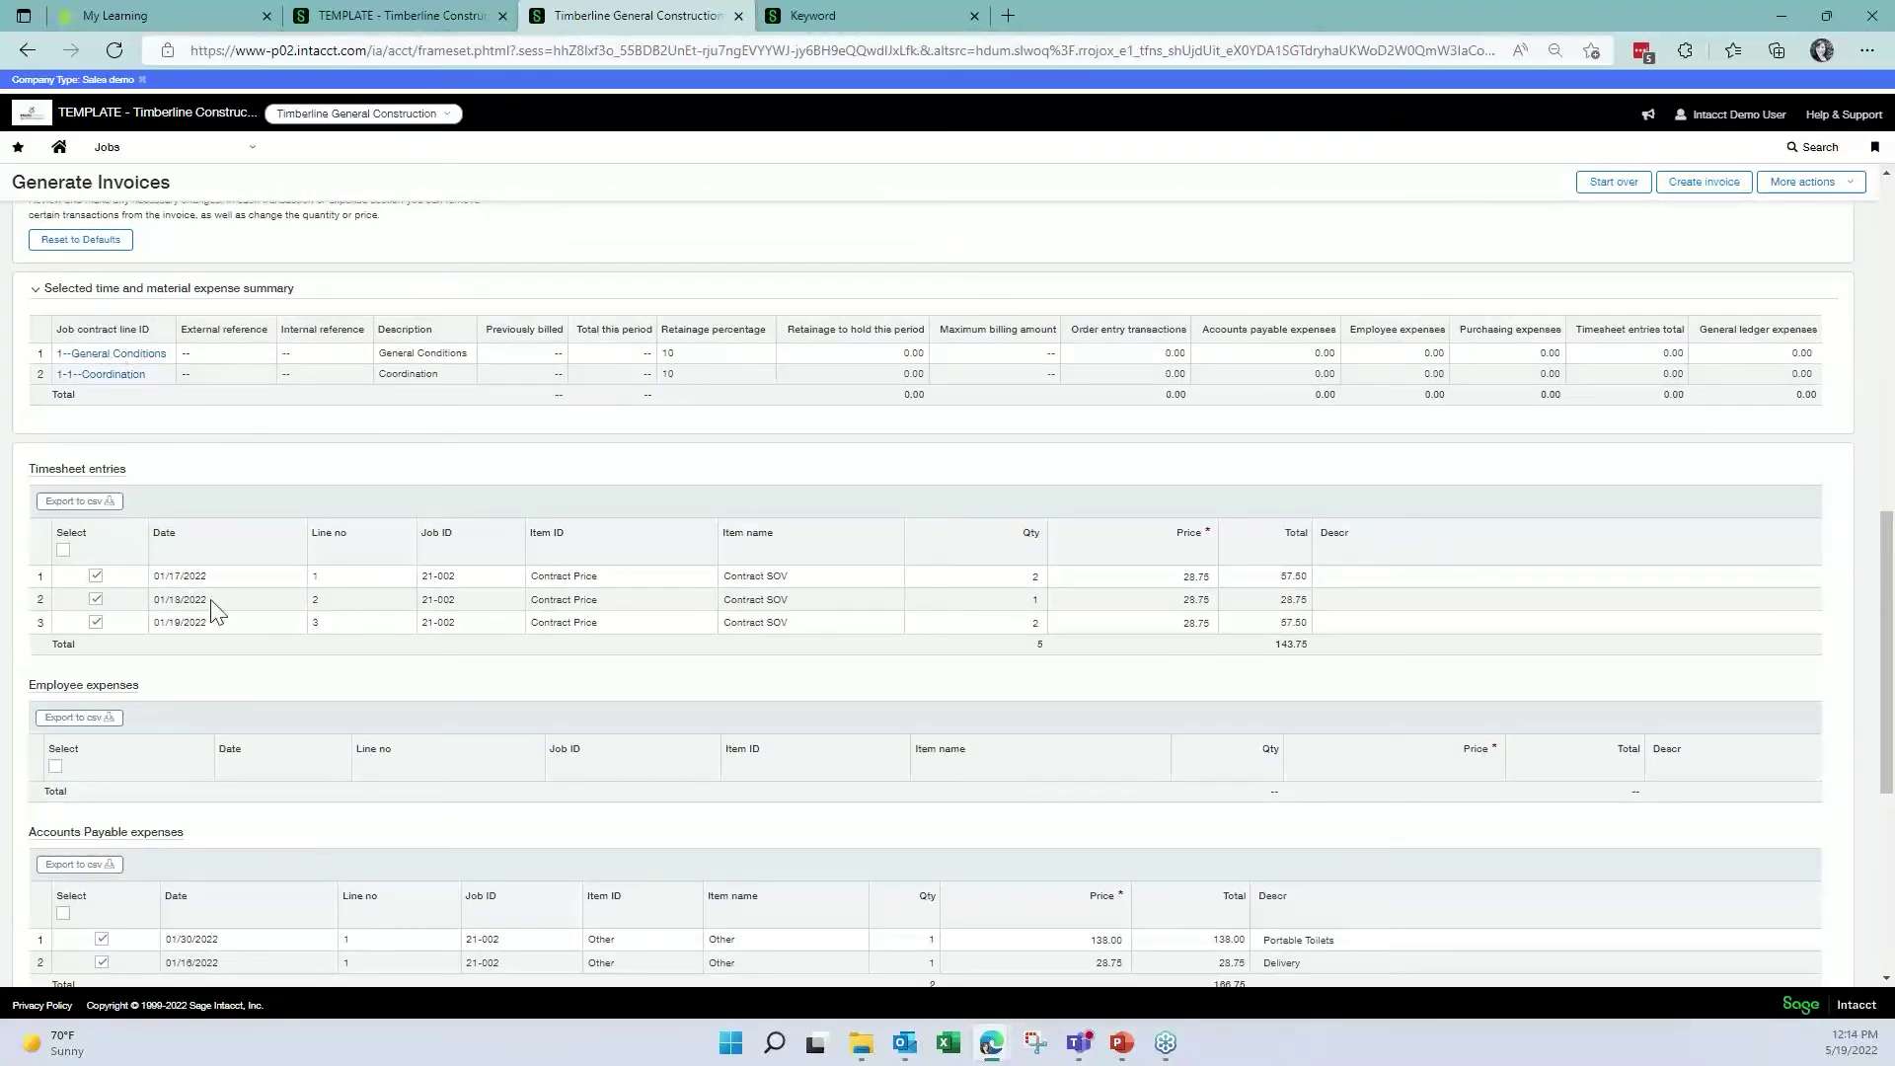
pyautogui.scroll(-1, 266, 653)
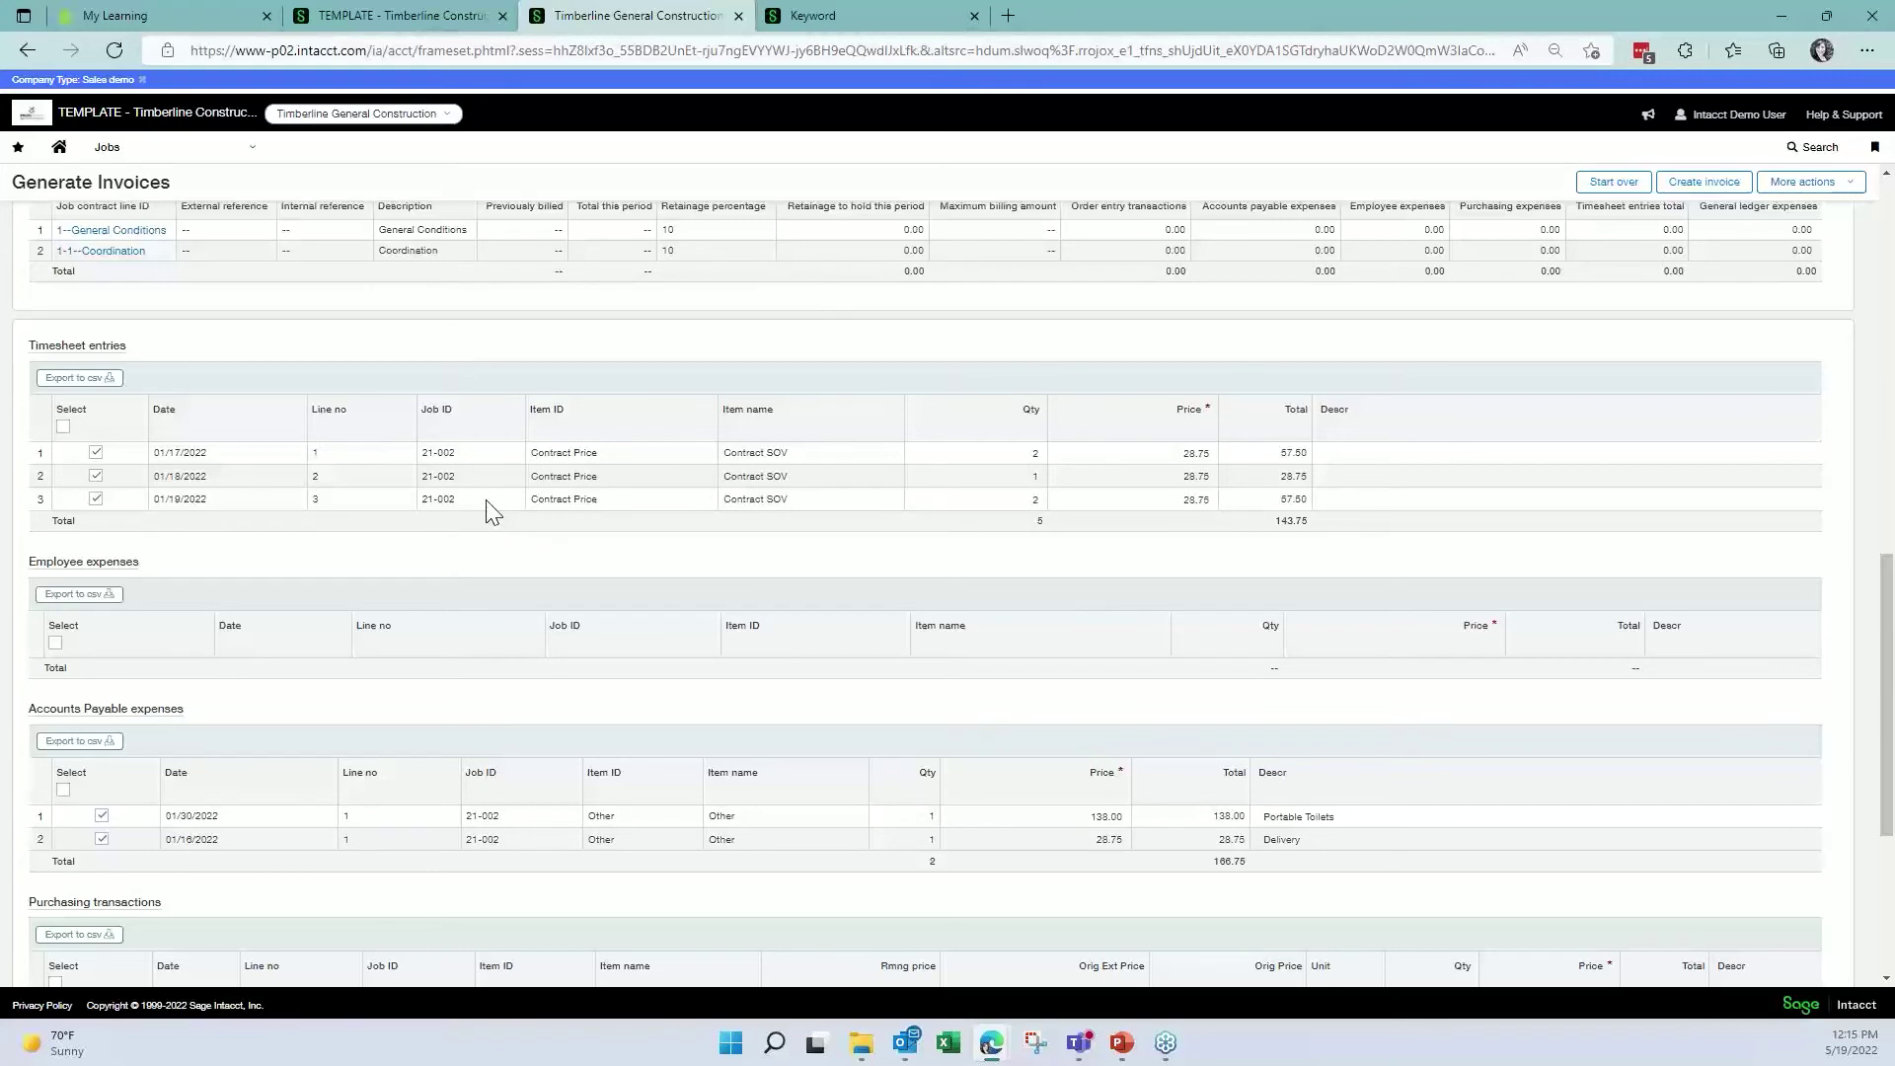
pyautogui.scroll(-1, 393, 816)
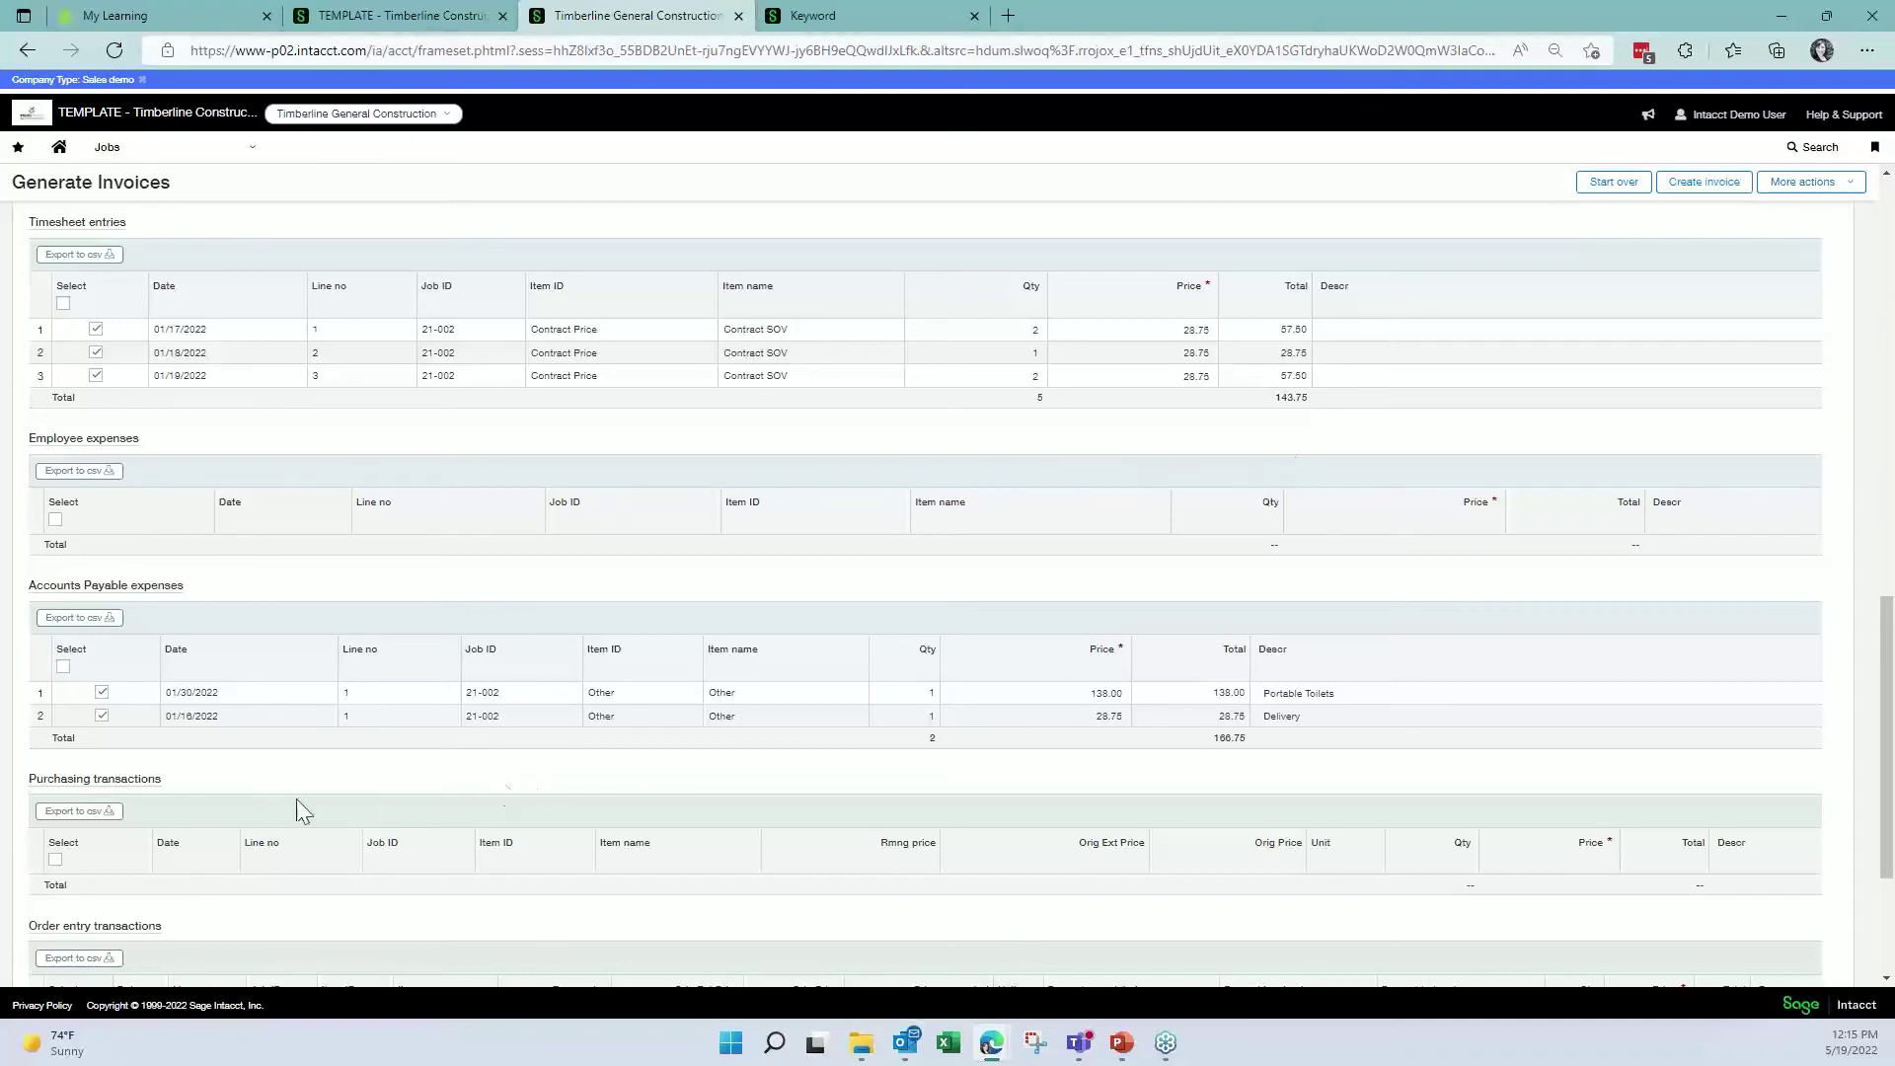
# - Exclude the 01/30/2022 Portable Toilets line from the invoice's Accounts Payable expenses
pyautogui.click(96, 812)
pyautogui.scroll(-3, 155, 613)
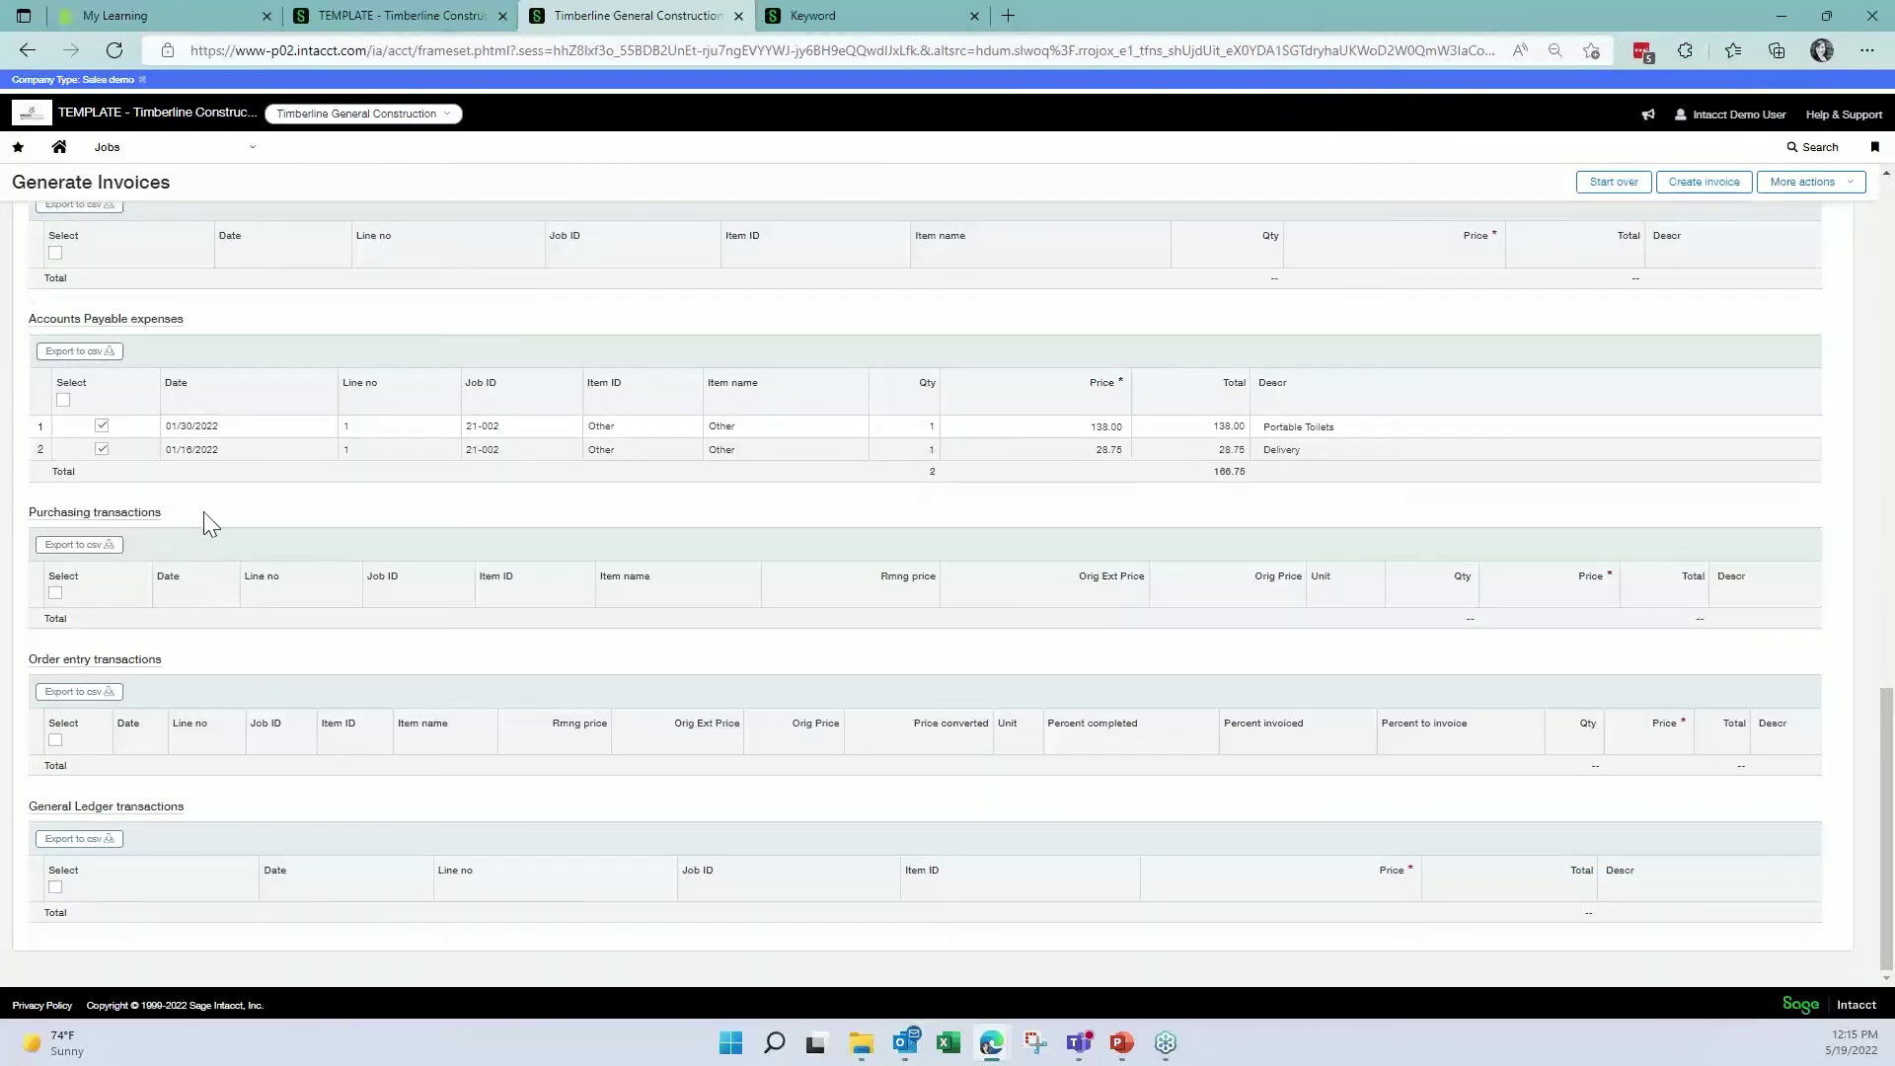
pyautogui.click(102, 425)
pyautogui.click(102, 449)
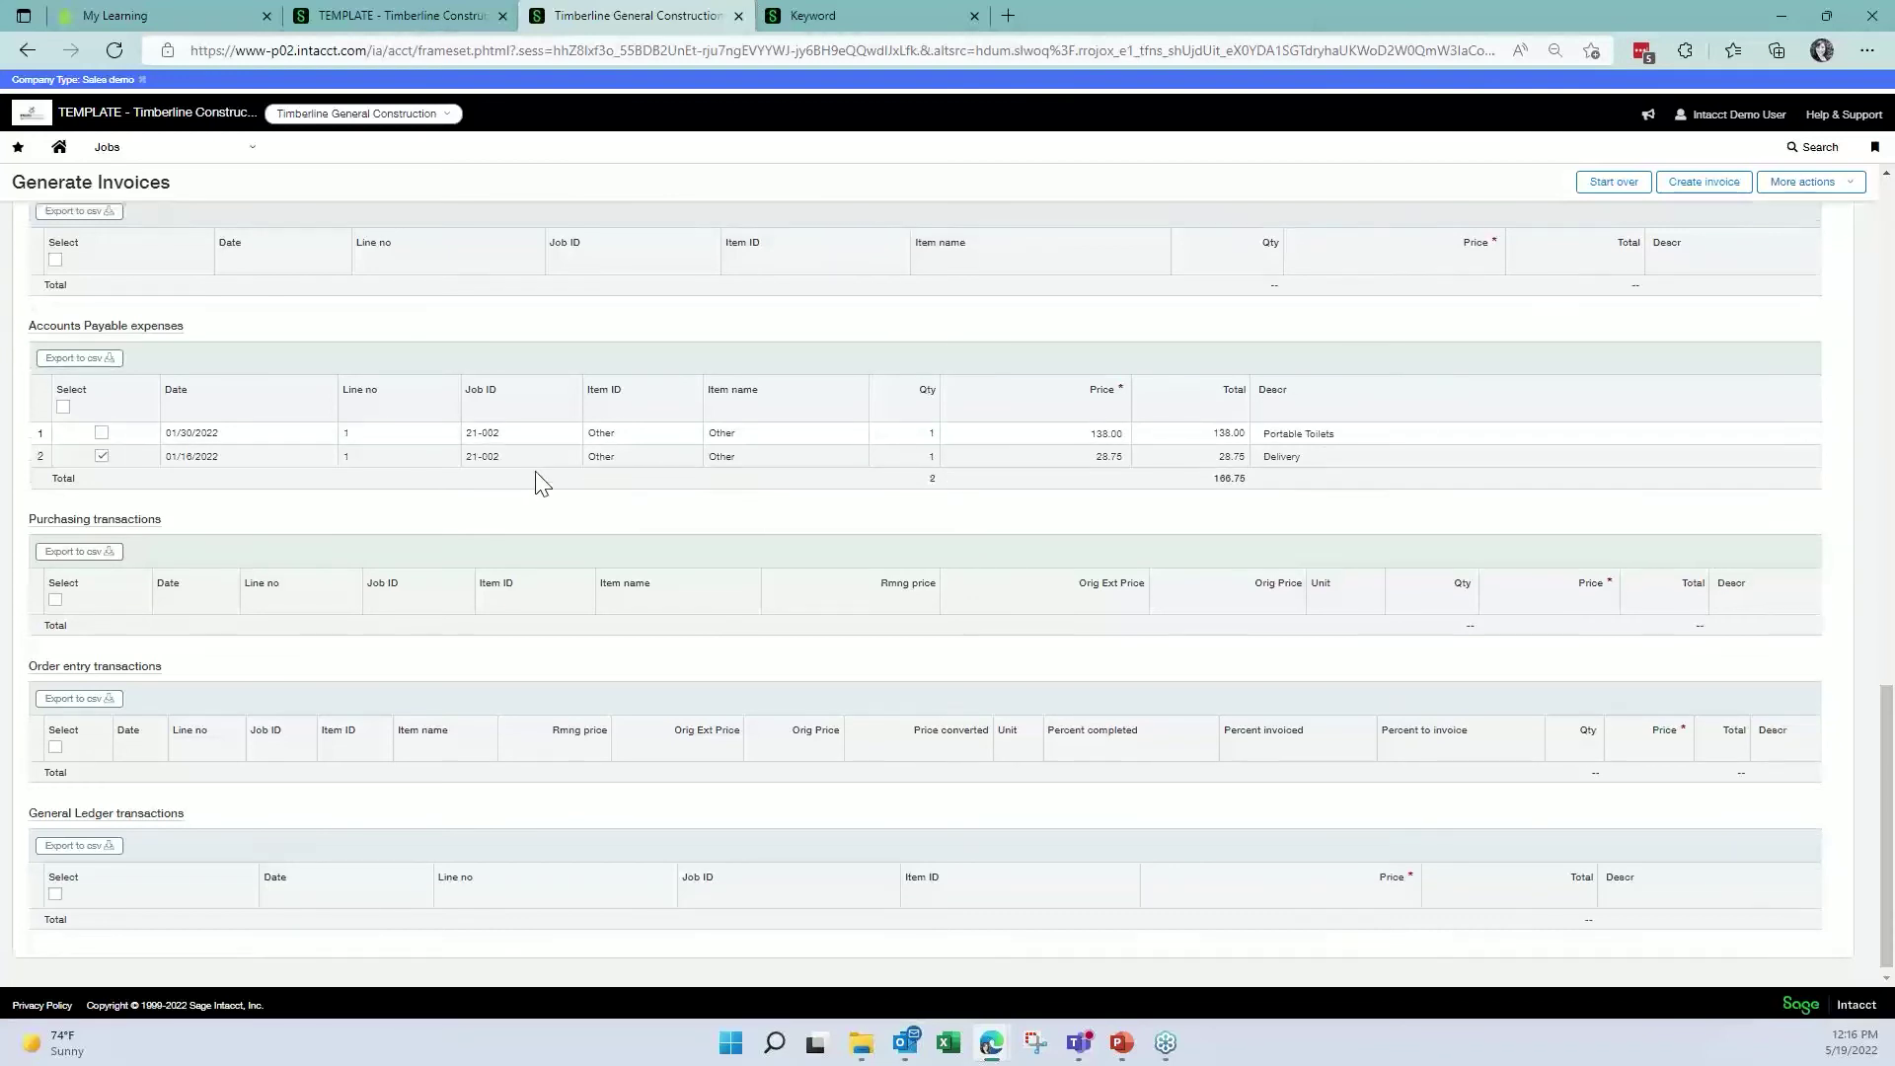
# - Exclude the 01/19/2022 timesheet entry from the invoice
pyautogui.scroll(3, 207, 542)
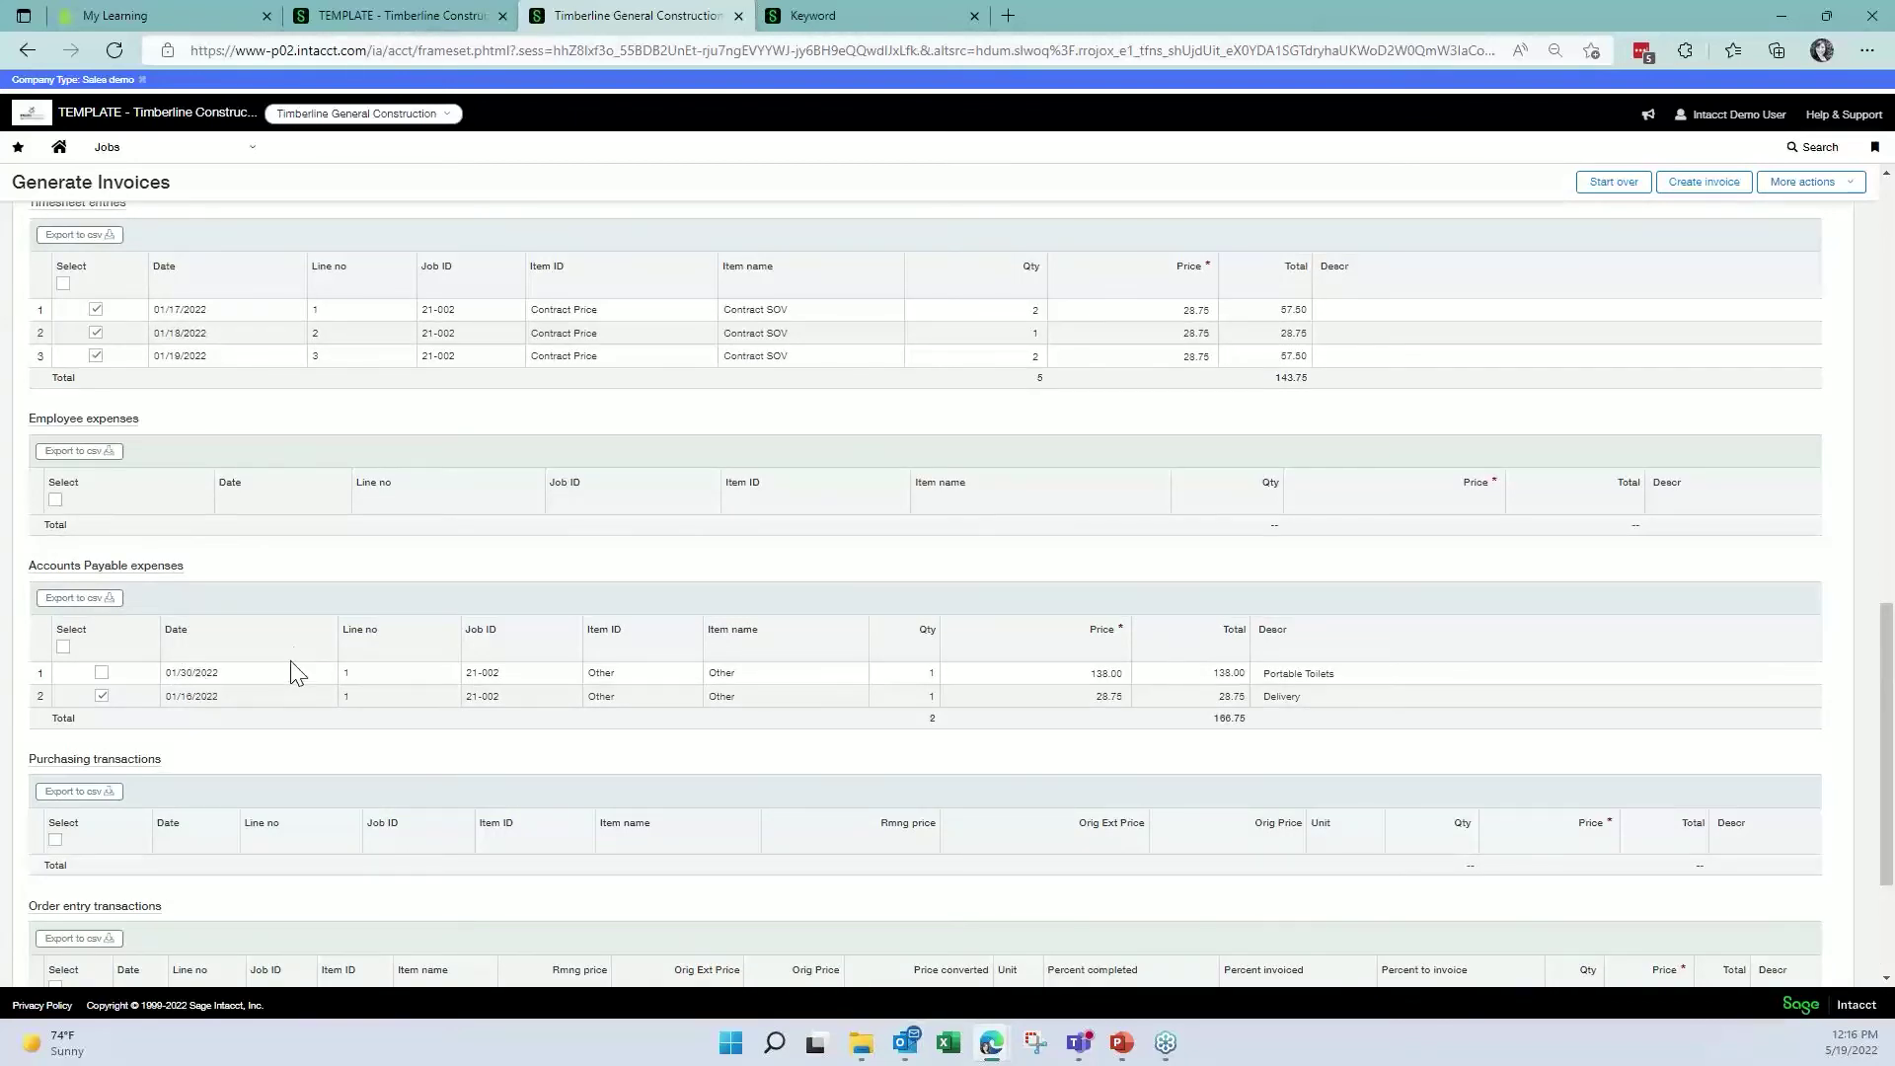
pyautogui.scroll(1, 296, 674)
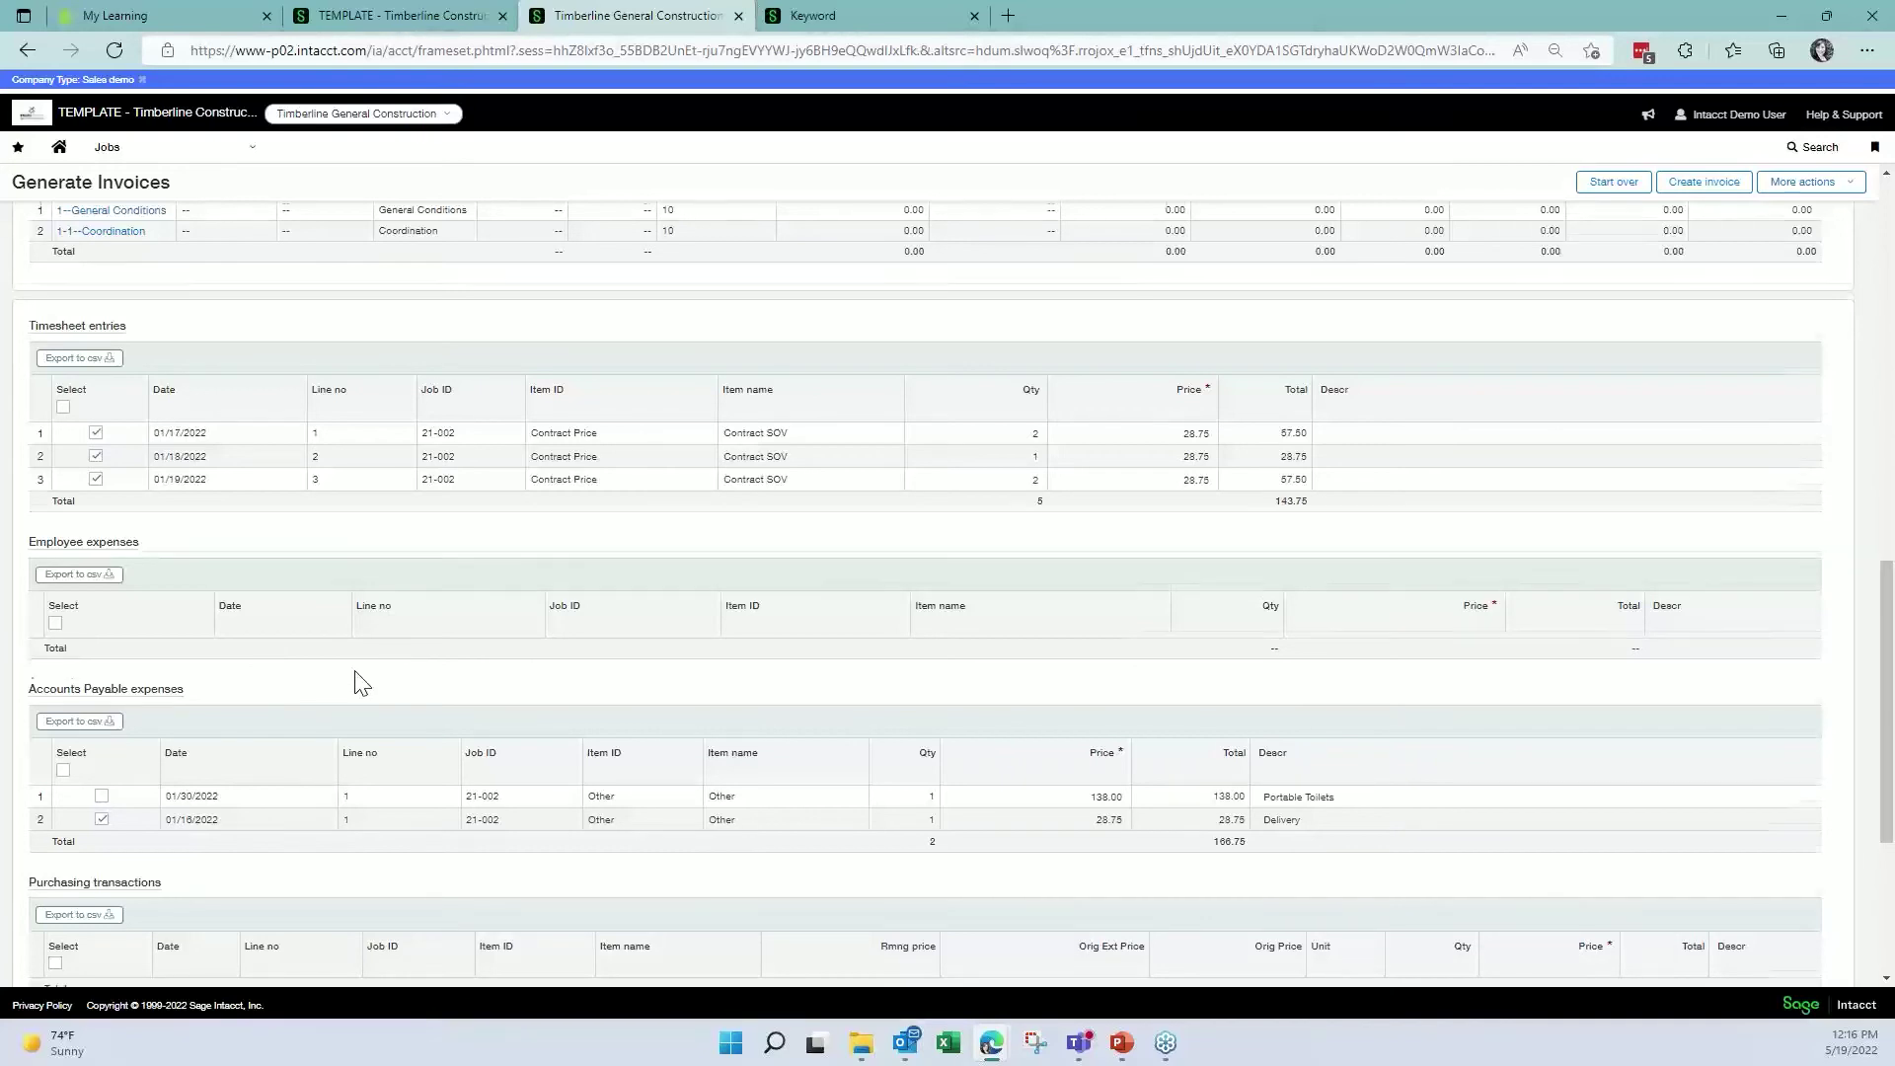
pyautogui.scroll(-1, 361, 683)
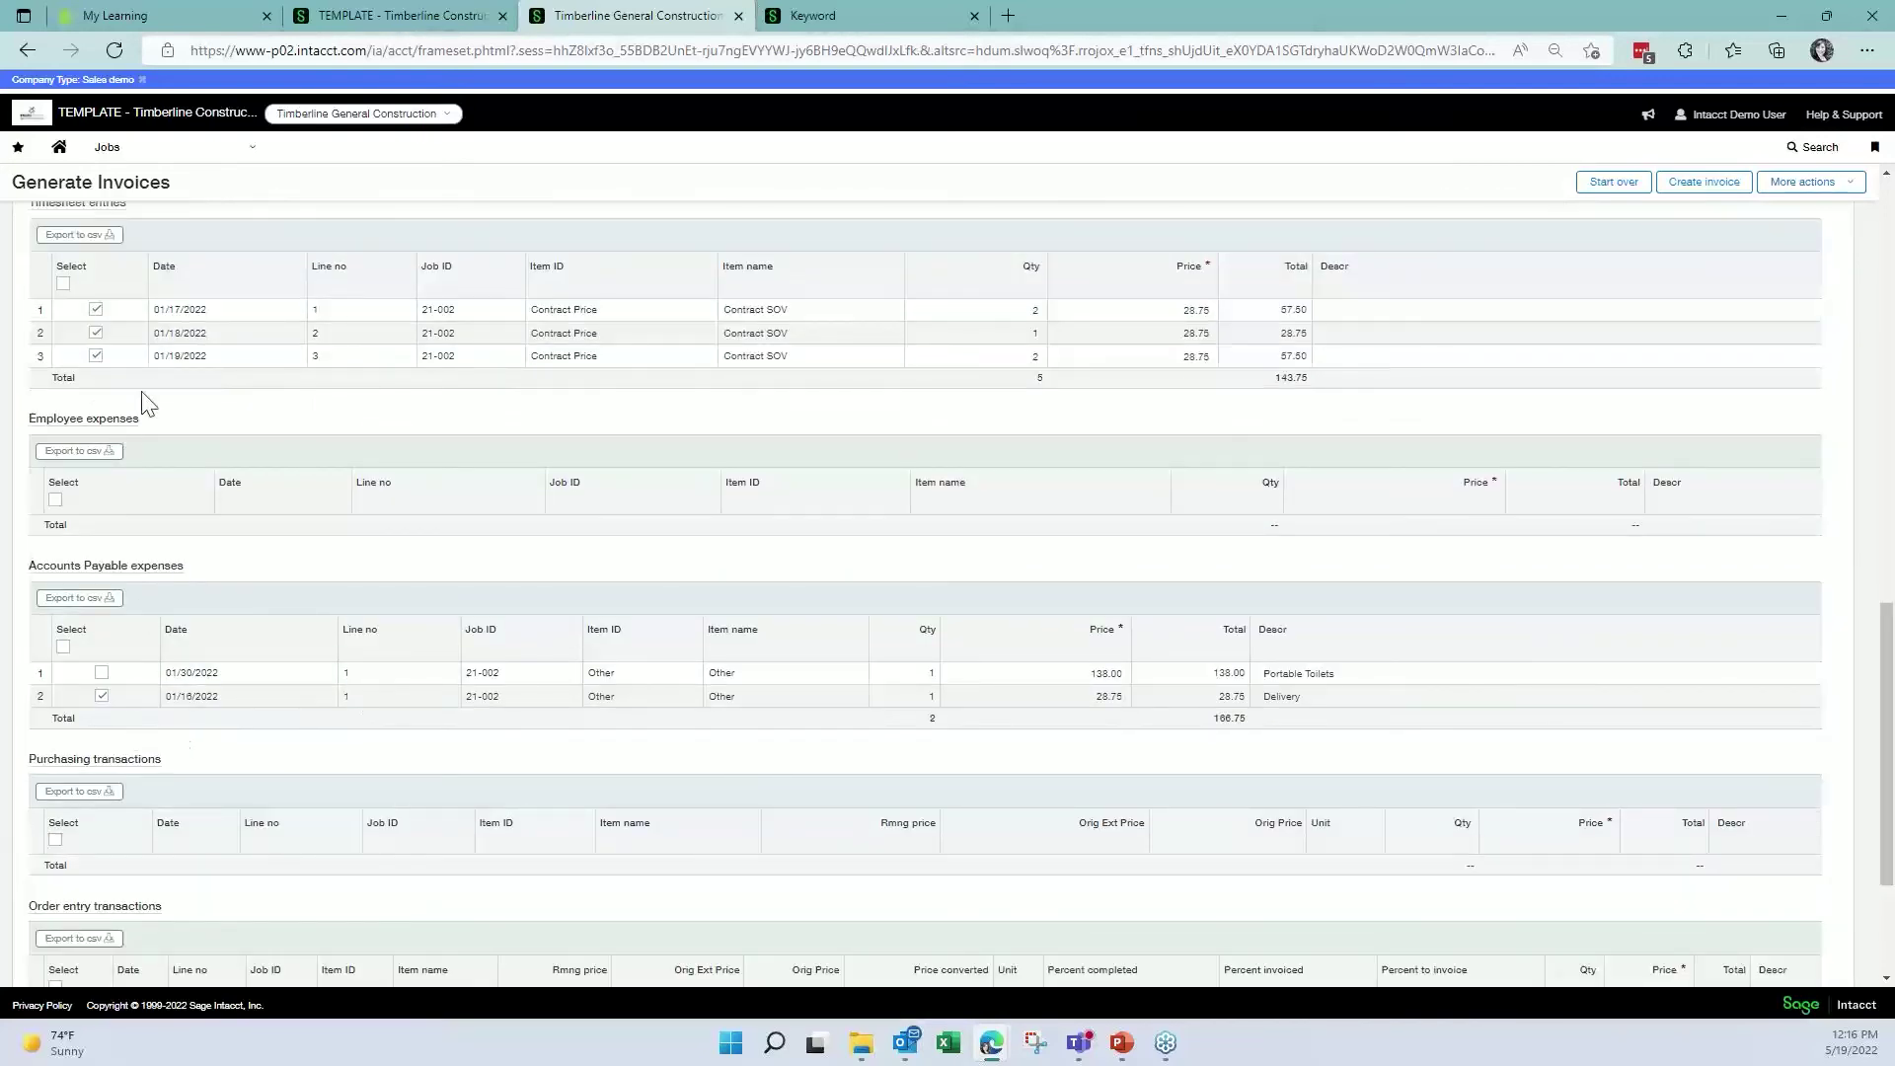
pyautogui.click(96, 355)
pyautogui.scroll(1, 1410, 430)
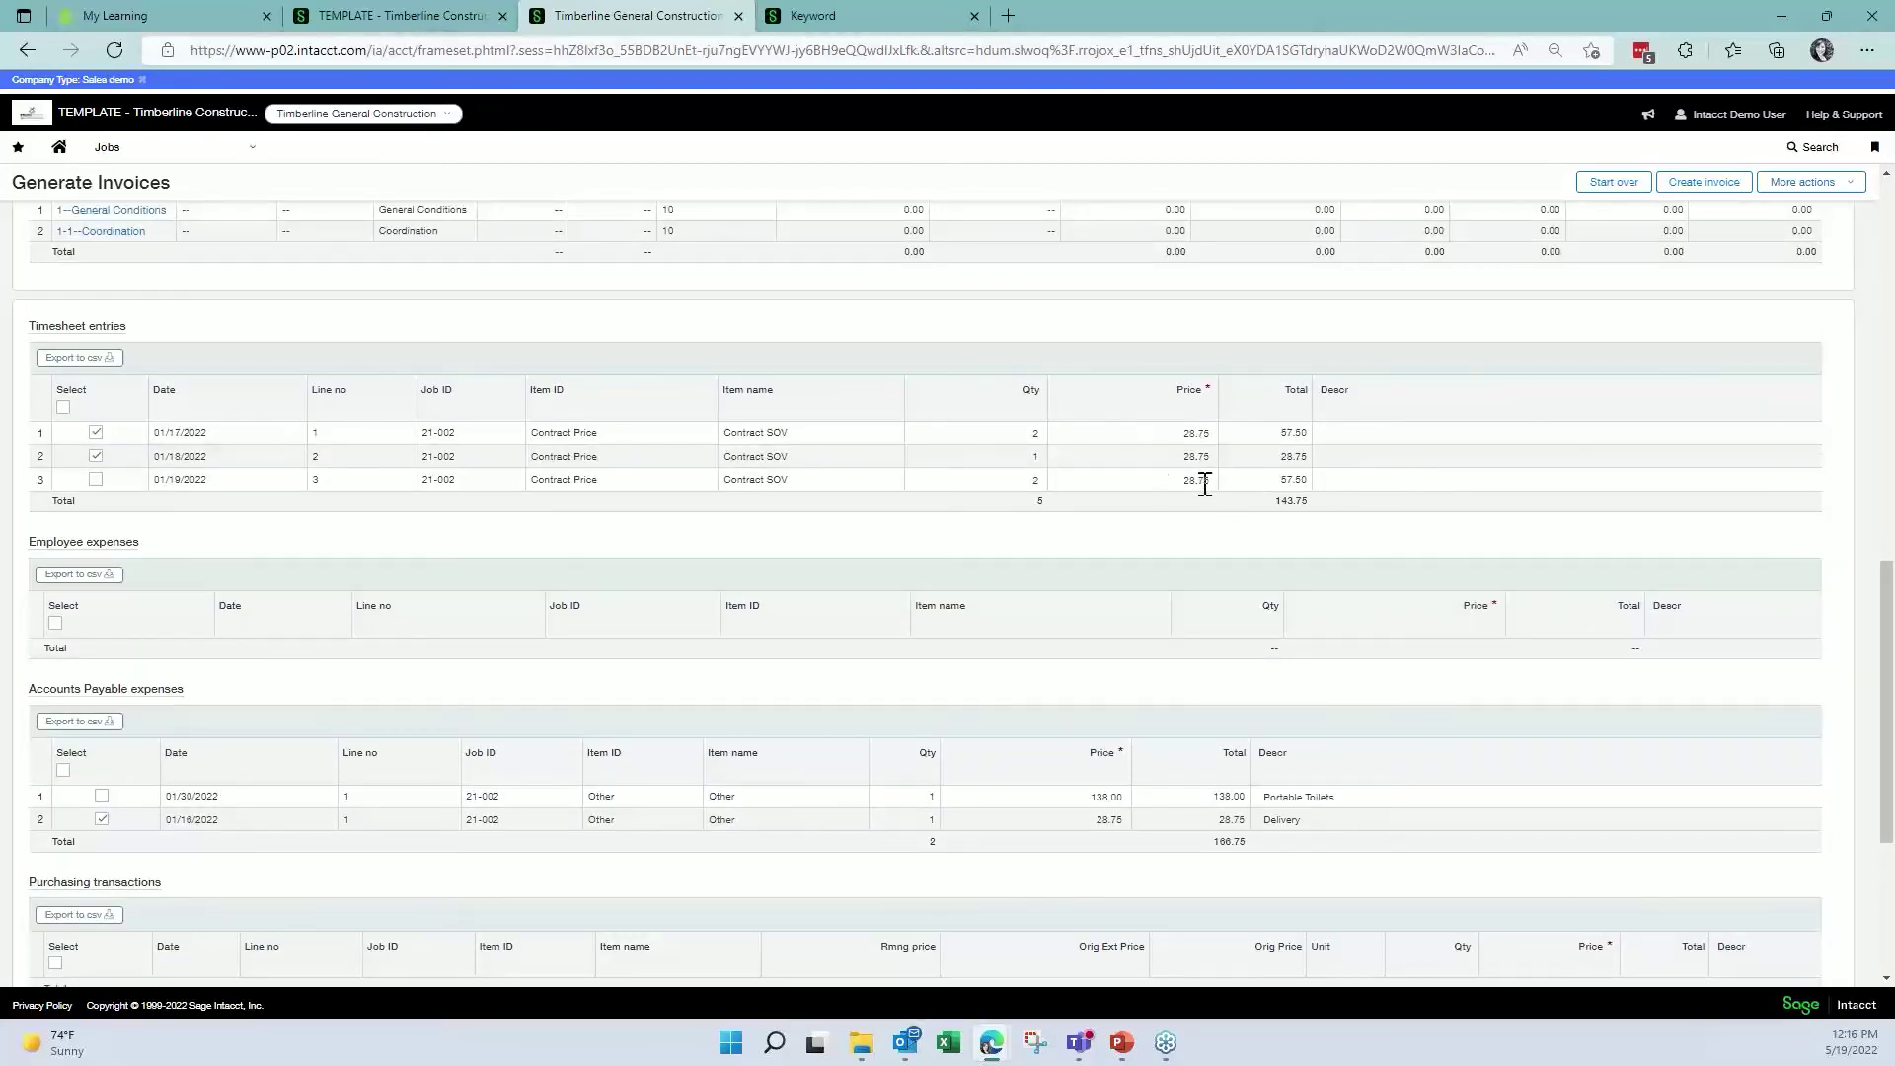
# - Set the price of the 01/17/2022 timesheet entry to 30.00
pyautogui.click(1165, 432)
pyautogui.moveTo(1167, 432); pyautogui.dragTo(1254, 431)
pyautogui.write('30.00')
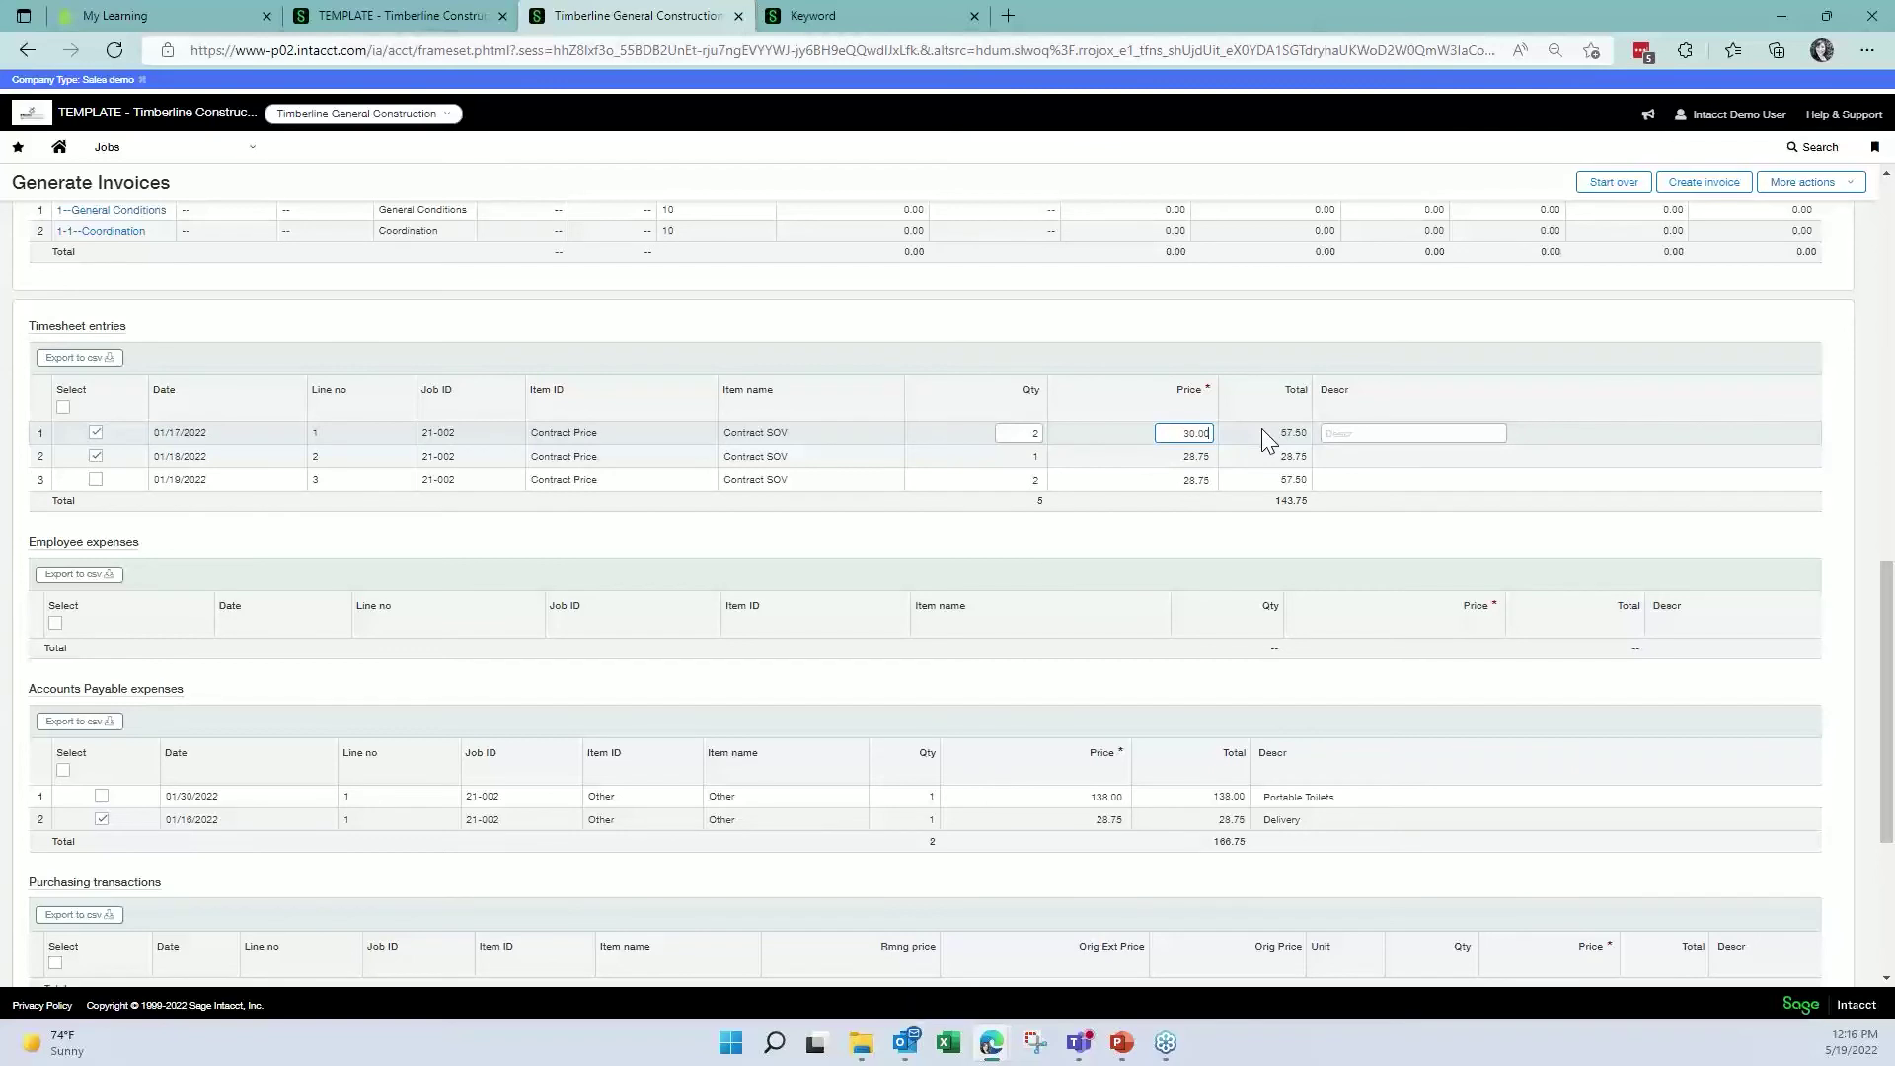
# - Set the price of the 01/18/2022 timesheet entry to 30.00 and create the invoice
pyautogui.click(1164, 456)
pyautogui.moveTo(1179, 458); pyautogui.dragTo(1228, 468)
pyautogui.write('300.00')
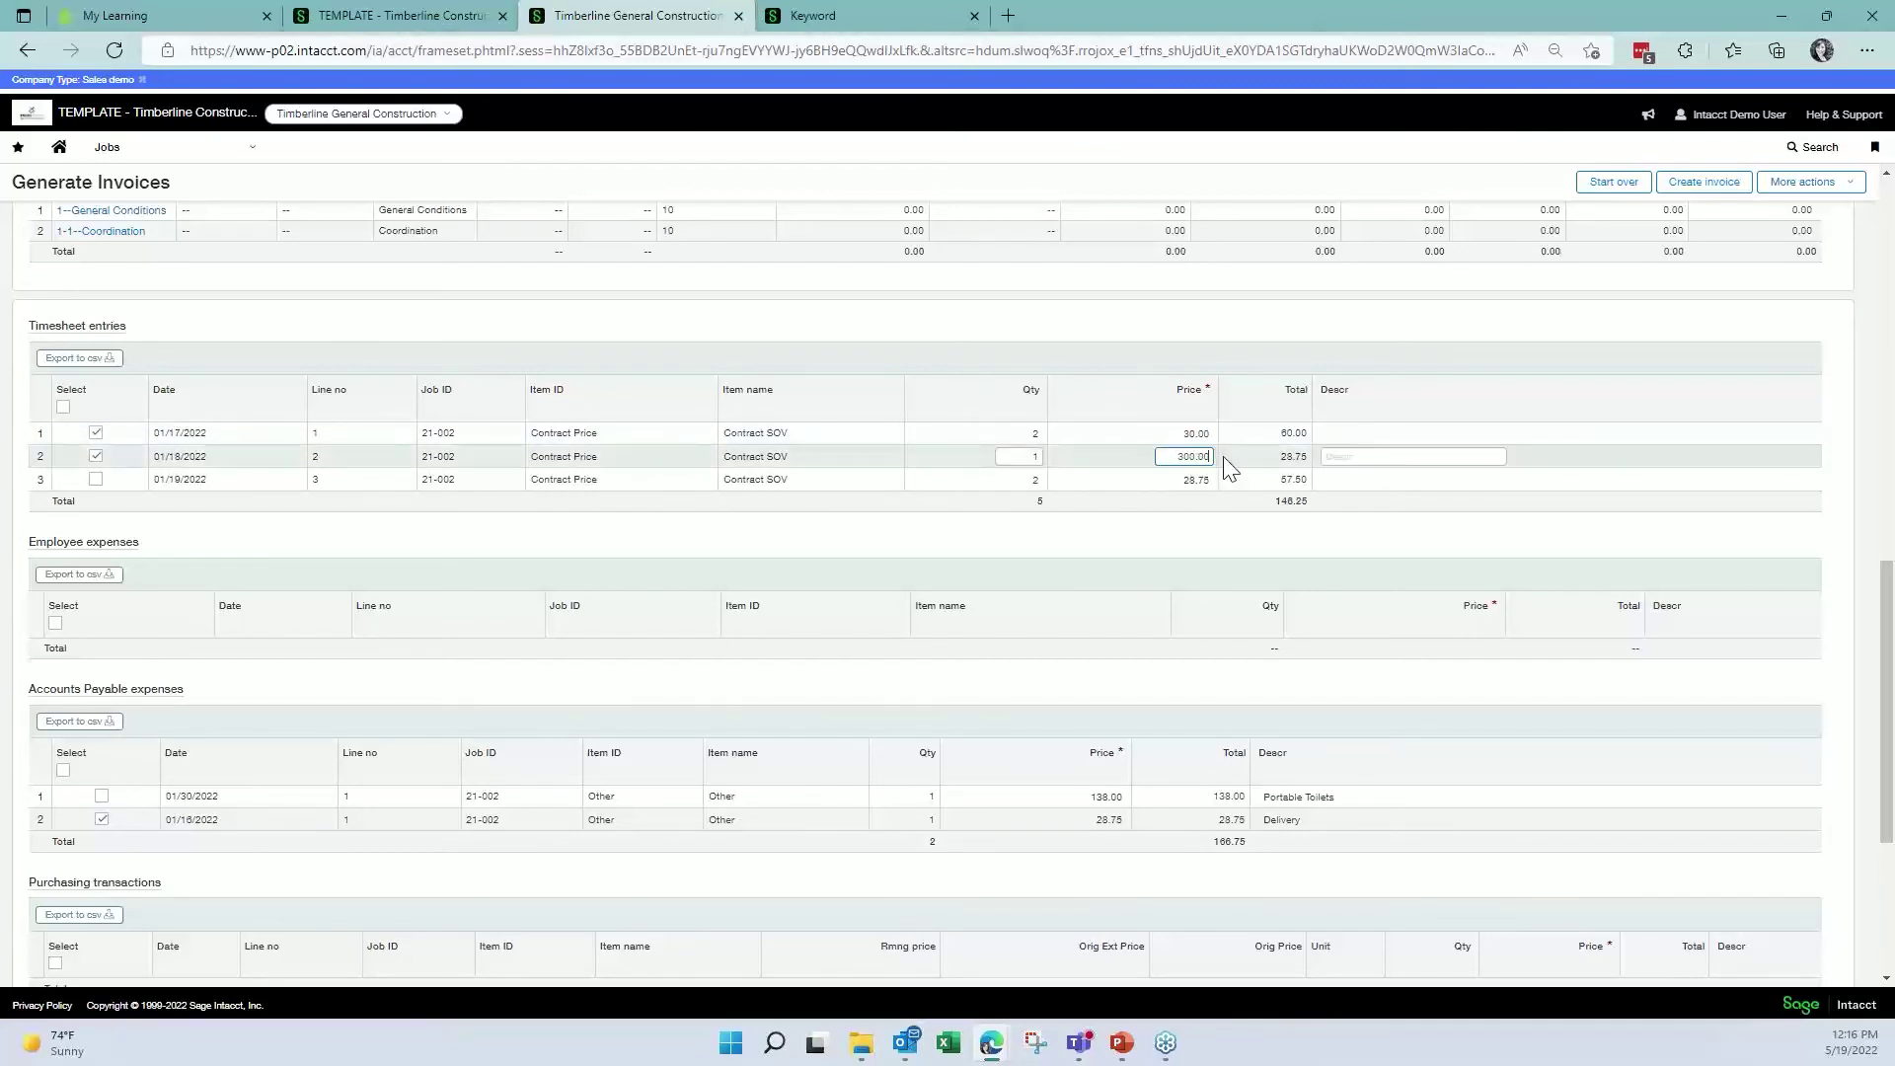
pyautogui.click(1229, 469)
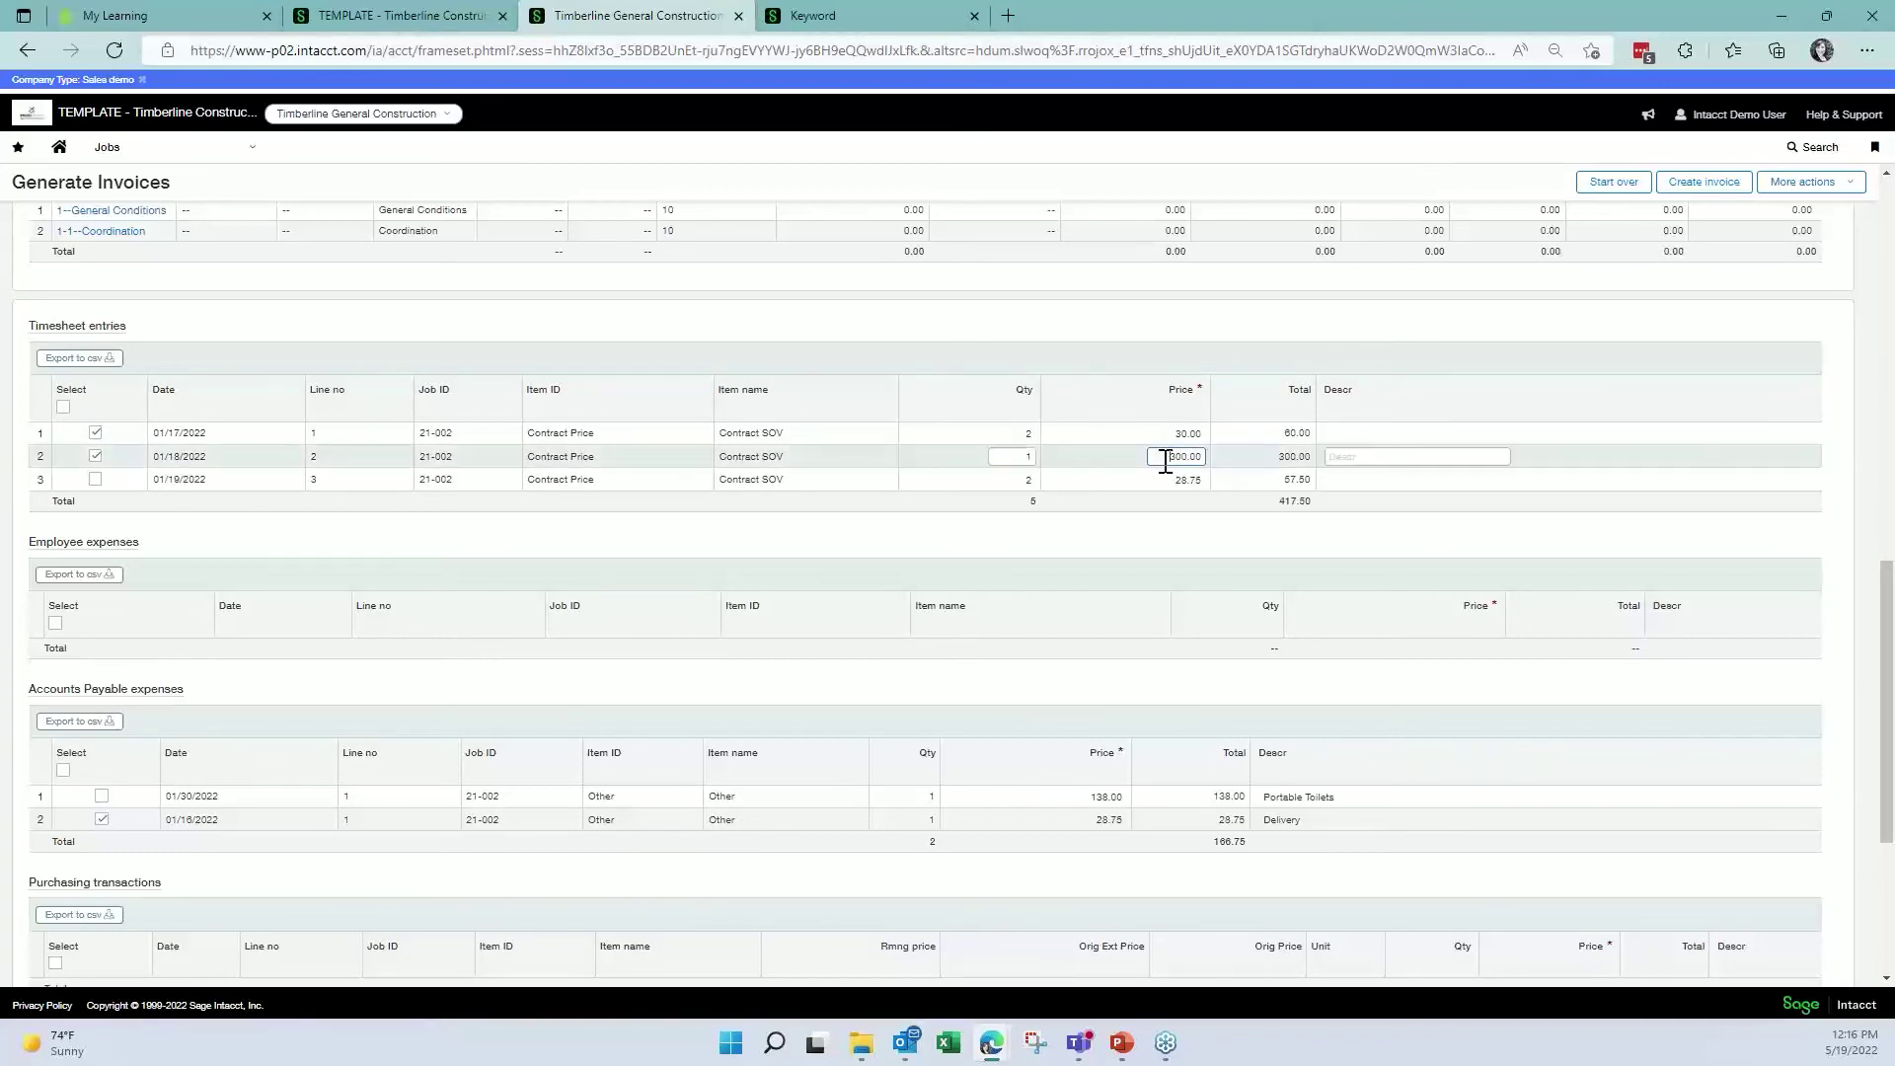
pyautogui.click(1322, 507)
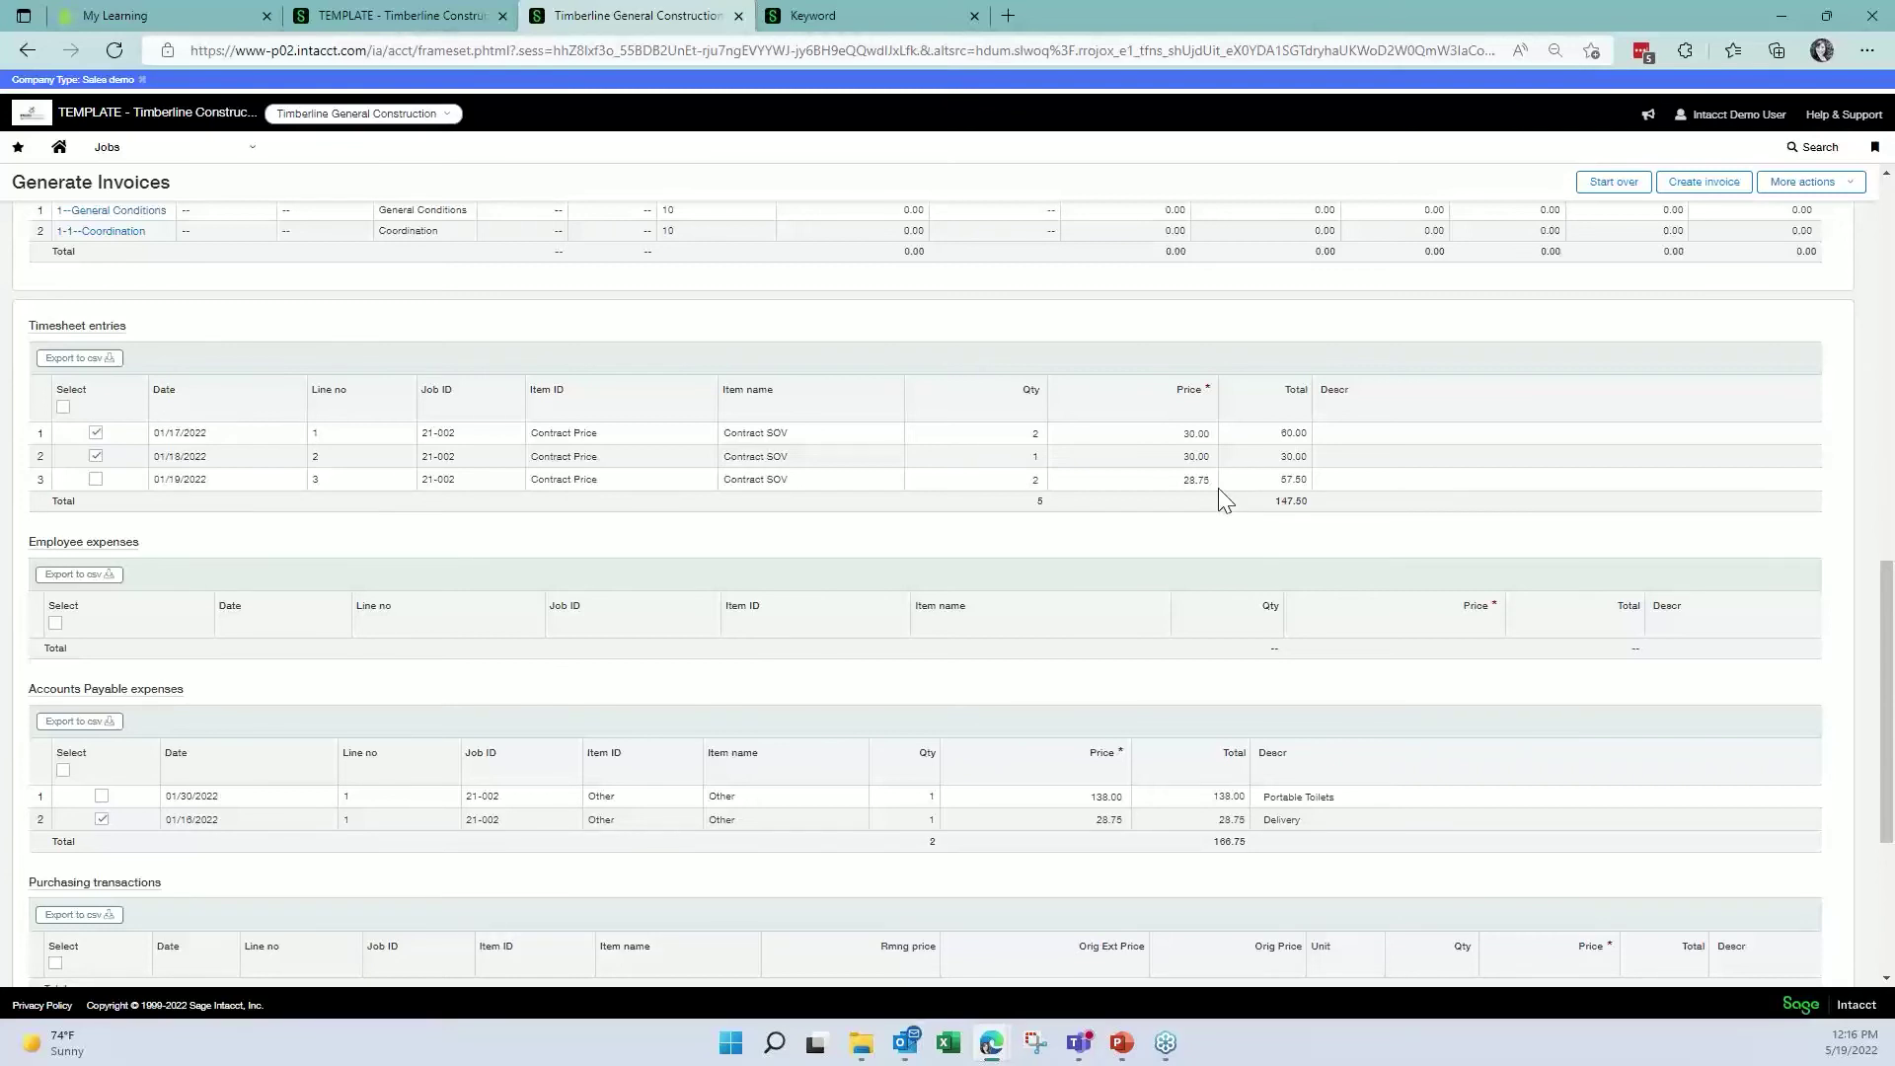
pyautogui.scroll(1, 1180, 486)
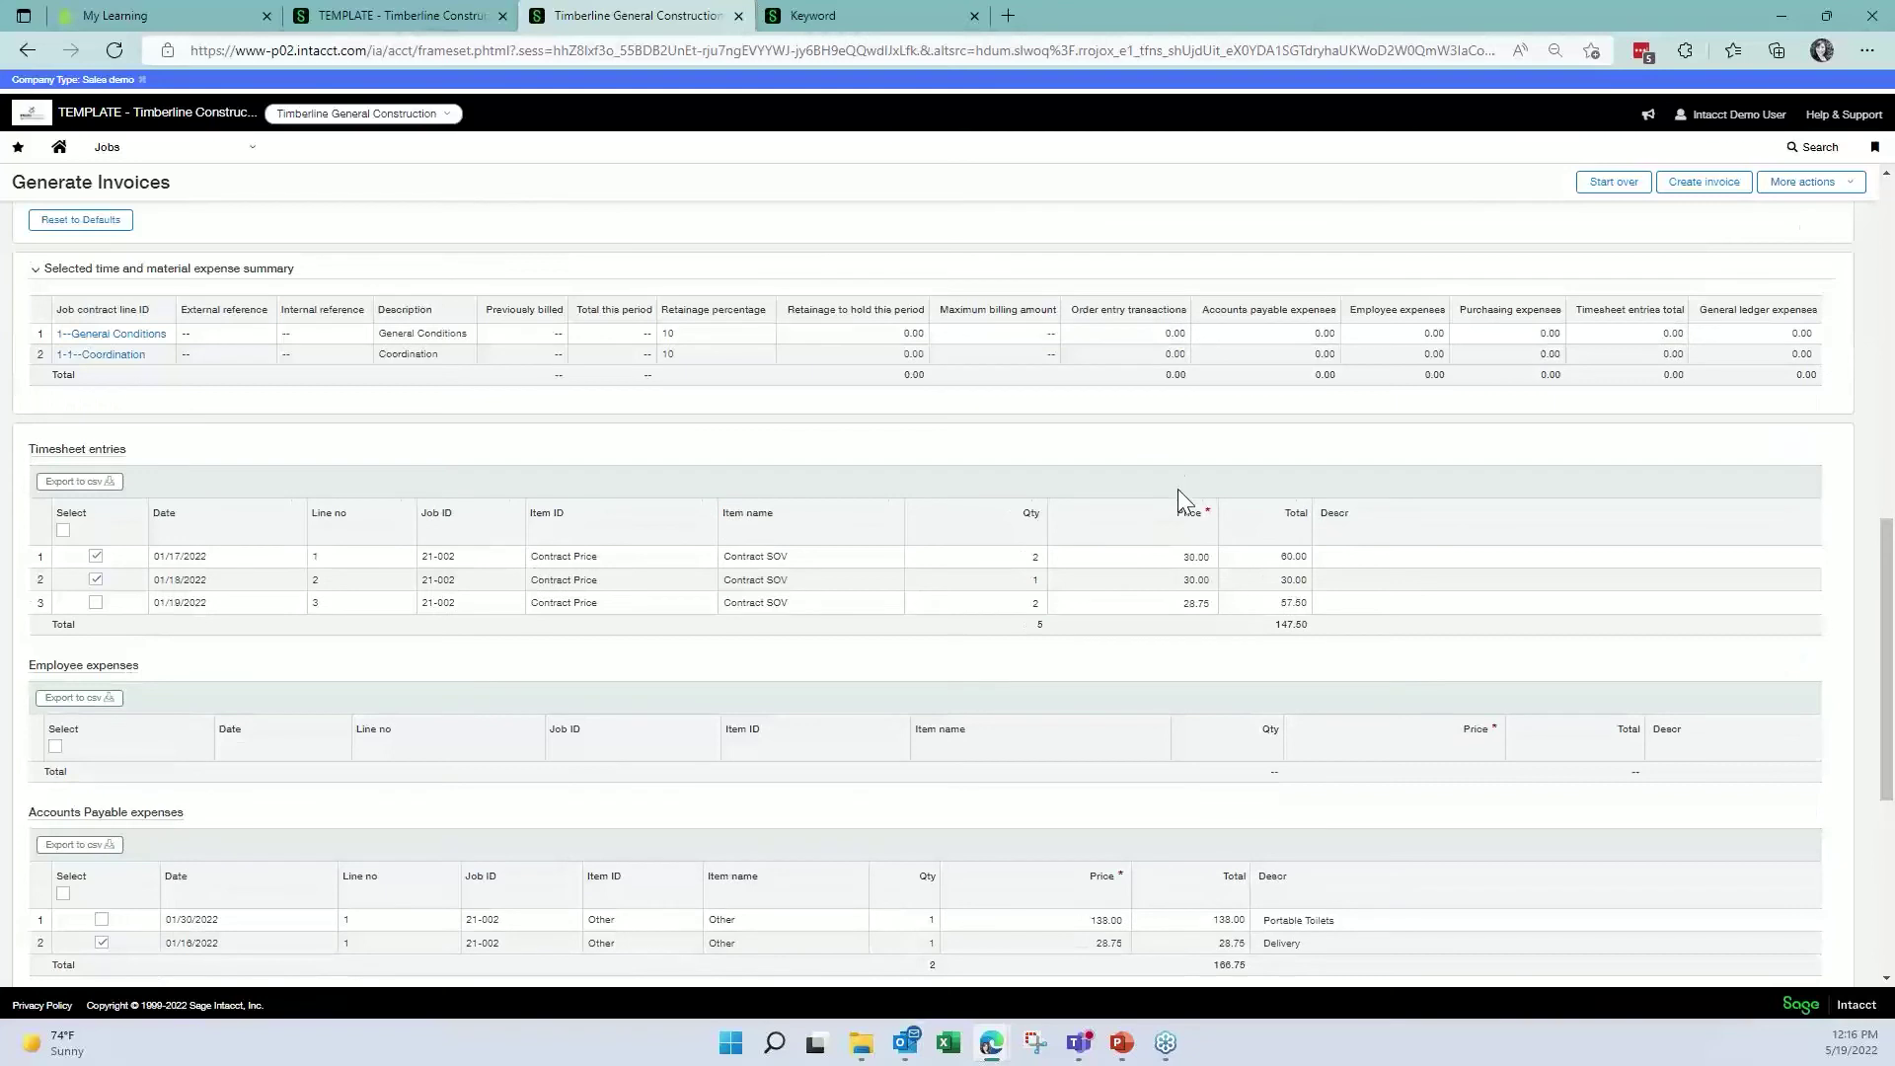
pyautogui.click(1690, 188)
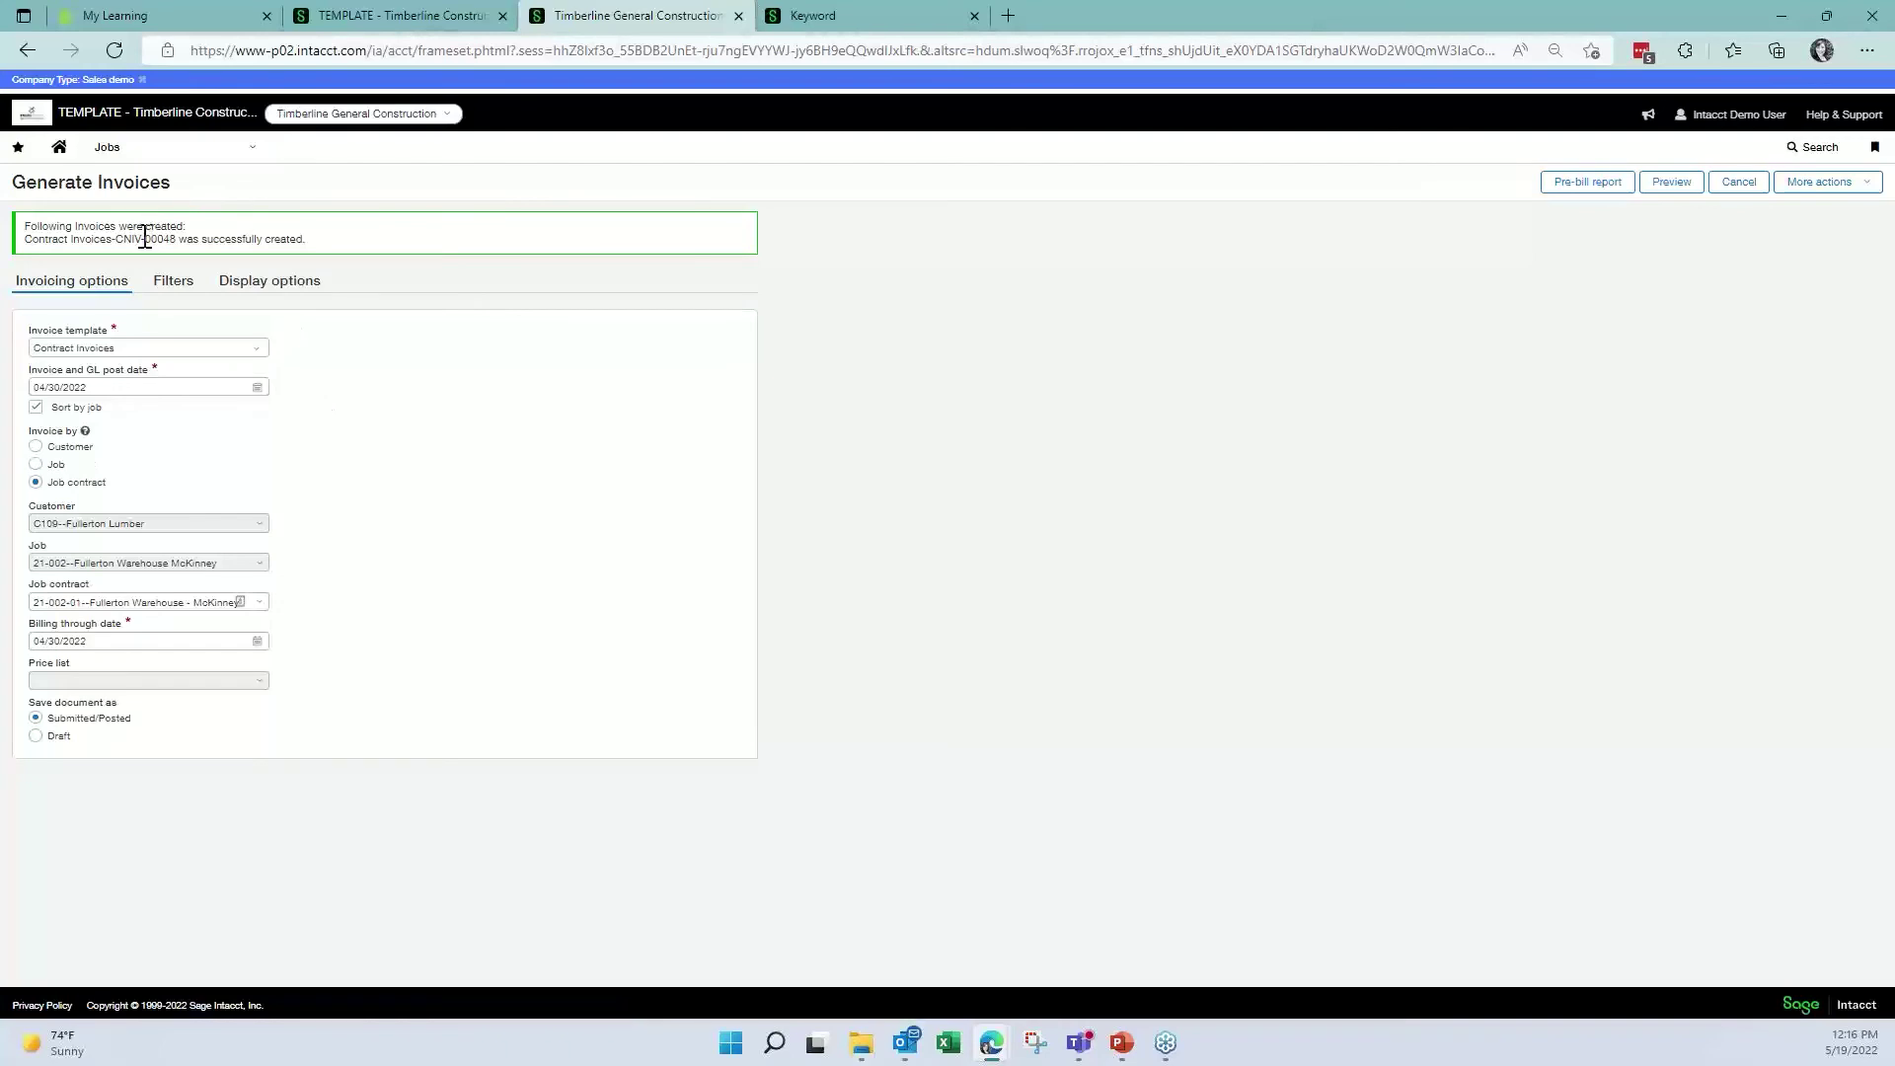
# - Leave invoice generation and open the list of Contract Invoices transactions in Order Entry
pyautogui.click(112, 150)
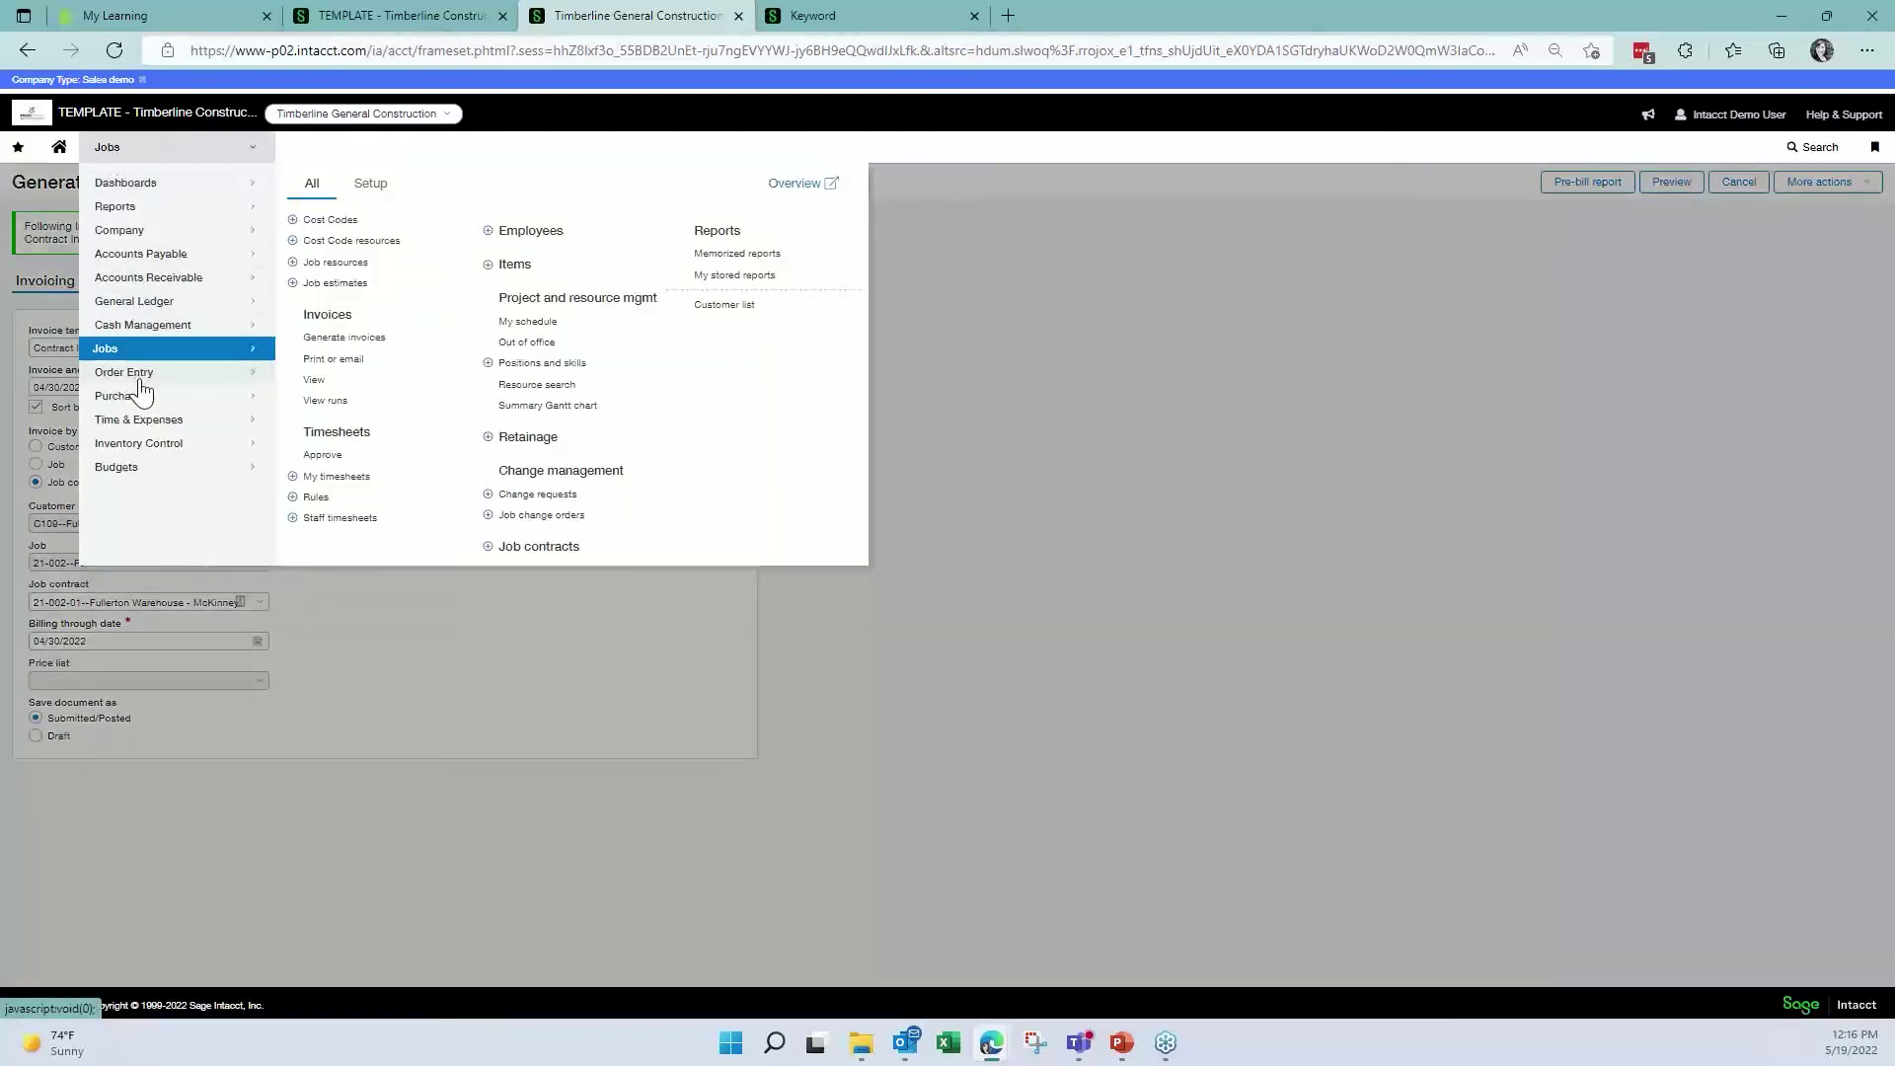
pyautogui.moveTo(148, 382)
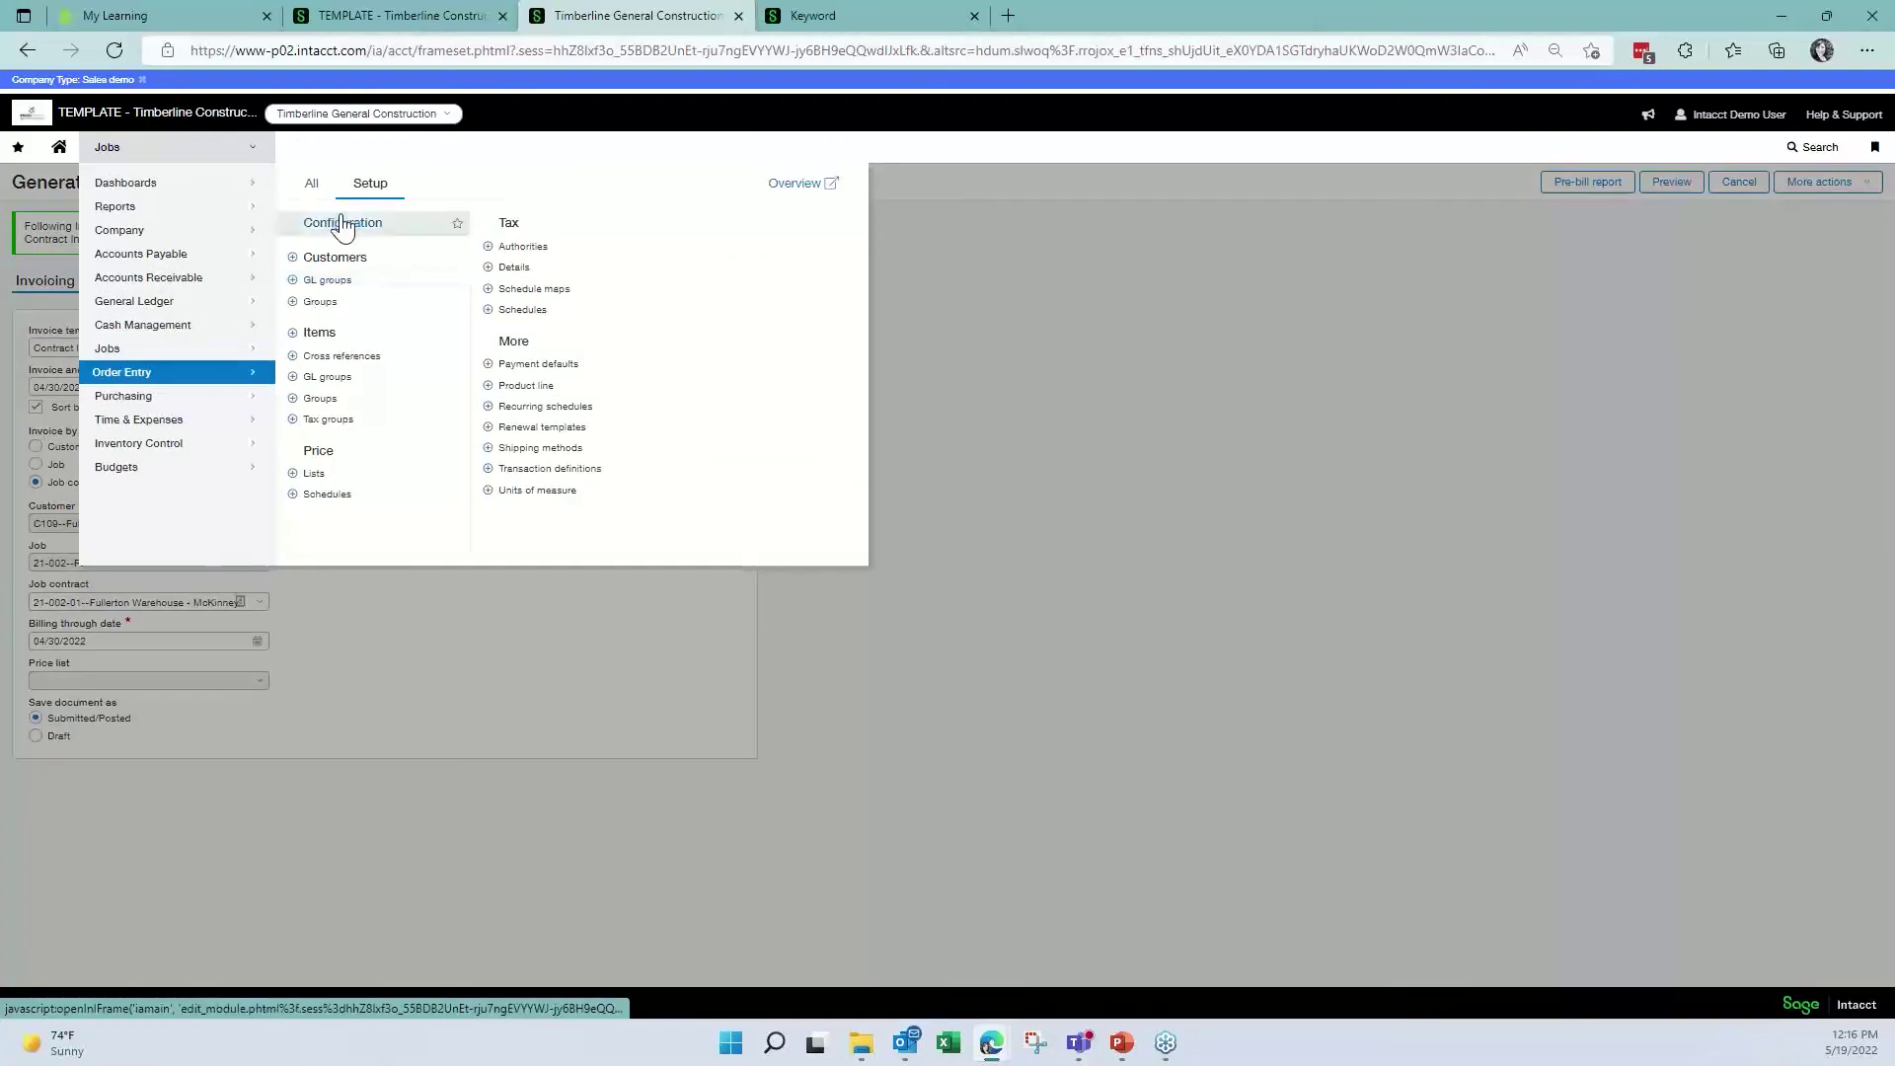
pyautogui.click(312, 184)
pyautogui.click(340, 337)
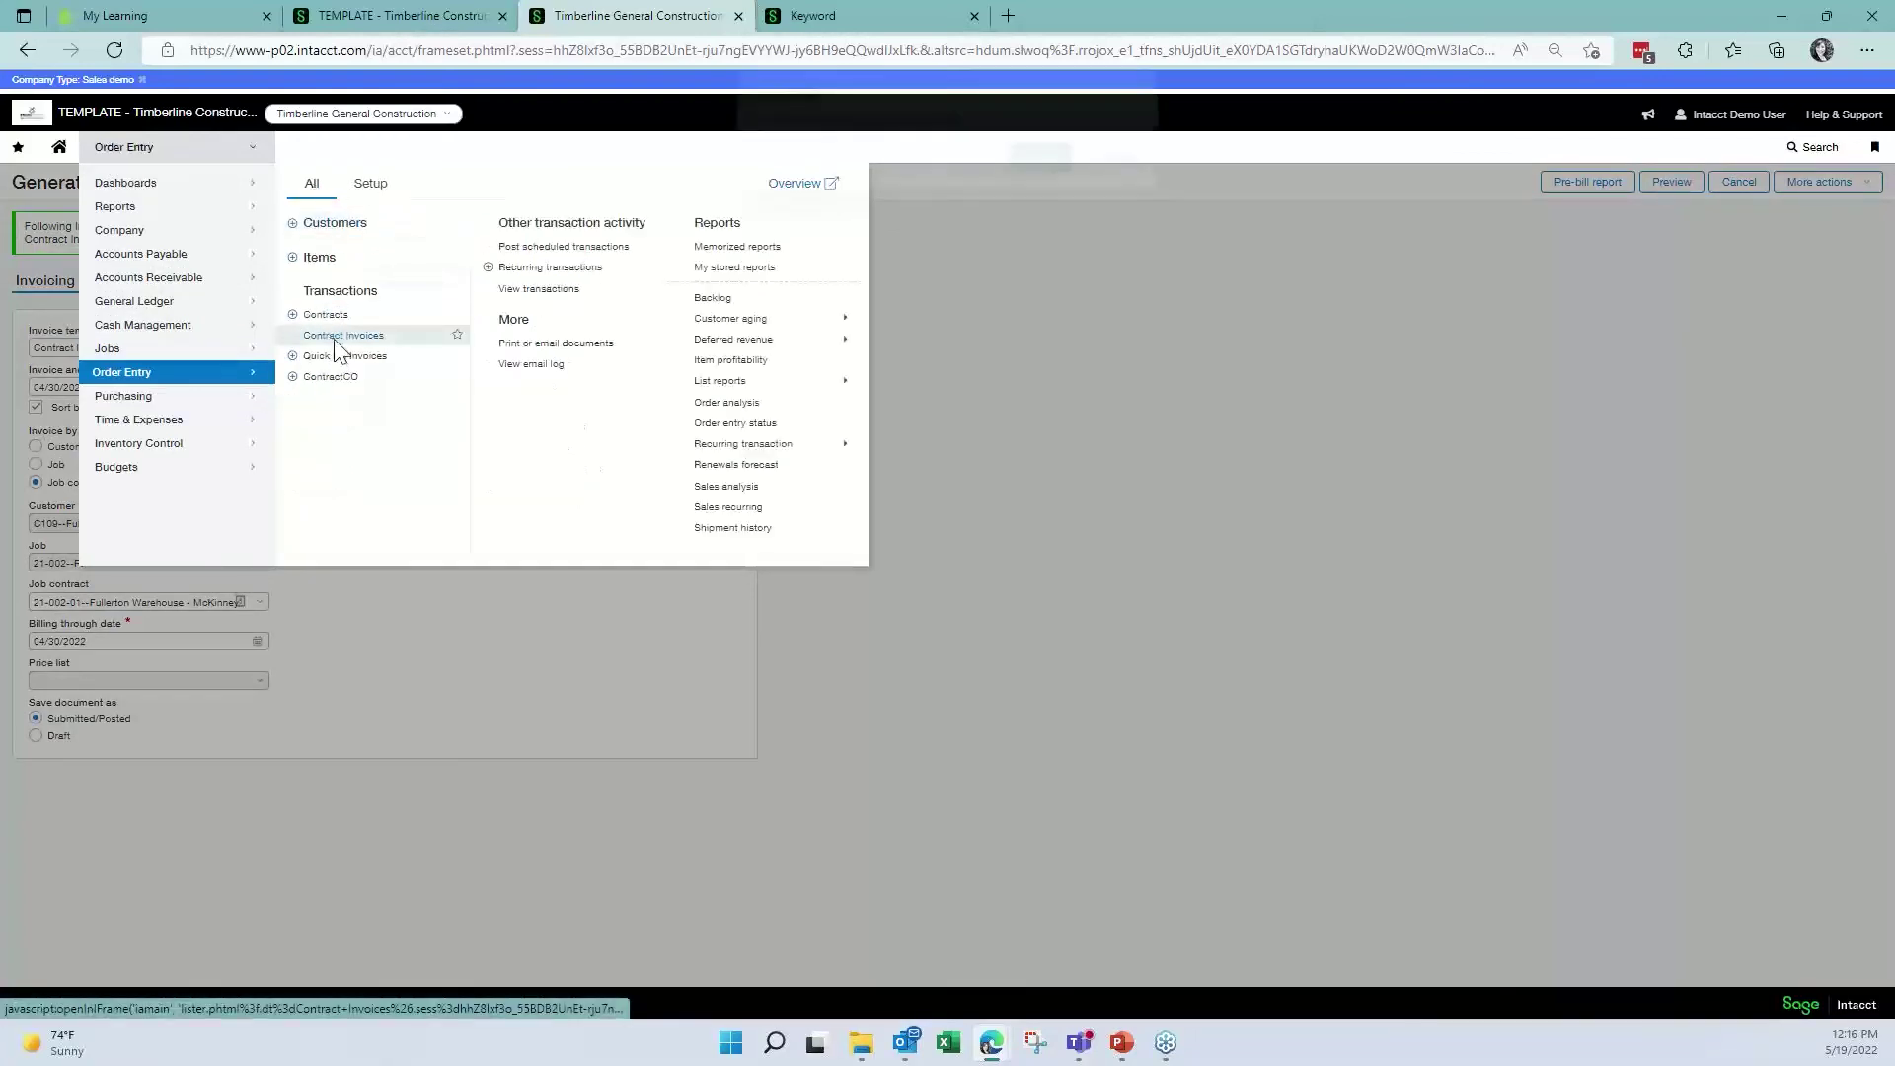
pyautogui.click(1041, 159)
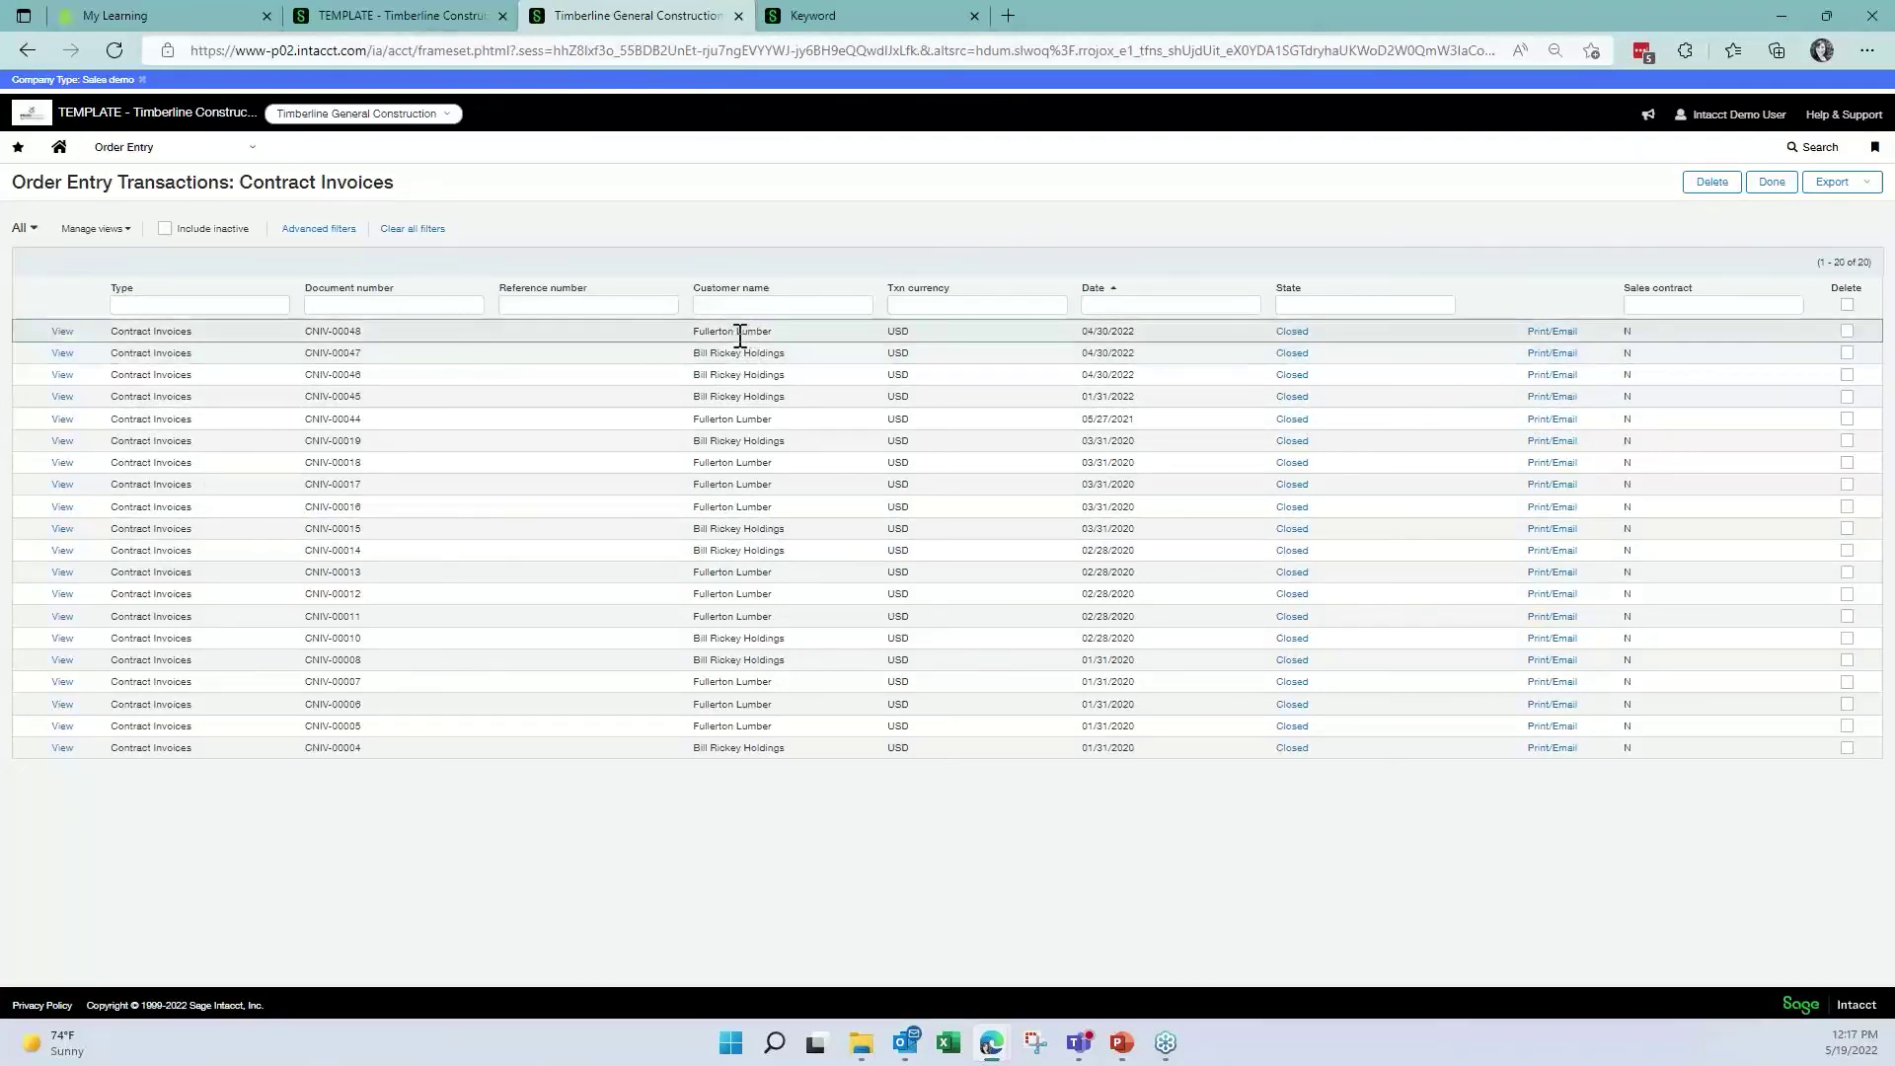
# - Generate the print version of the Fullerton Lumber contract invoice dated 04/30/2022, review its lines and totals, and close it
pyautogui.click(1532, 331)
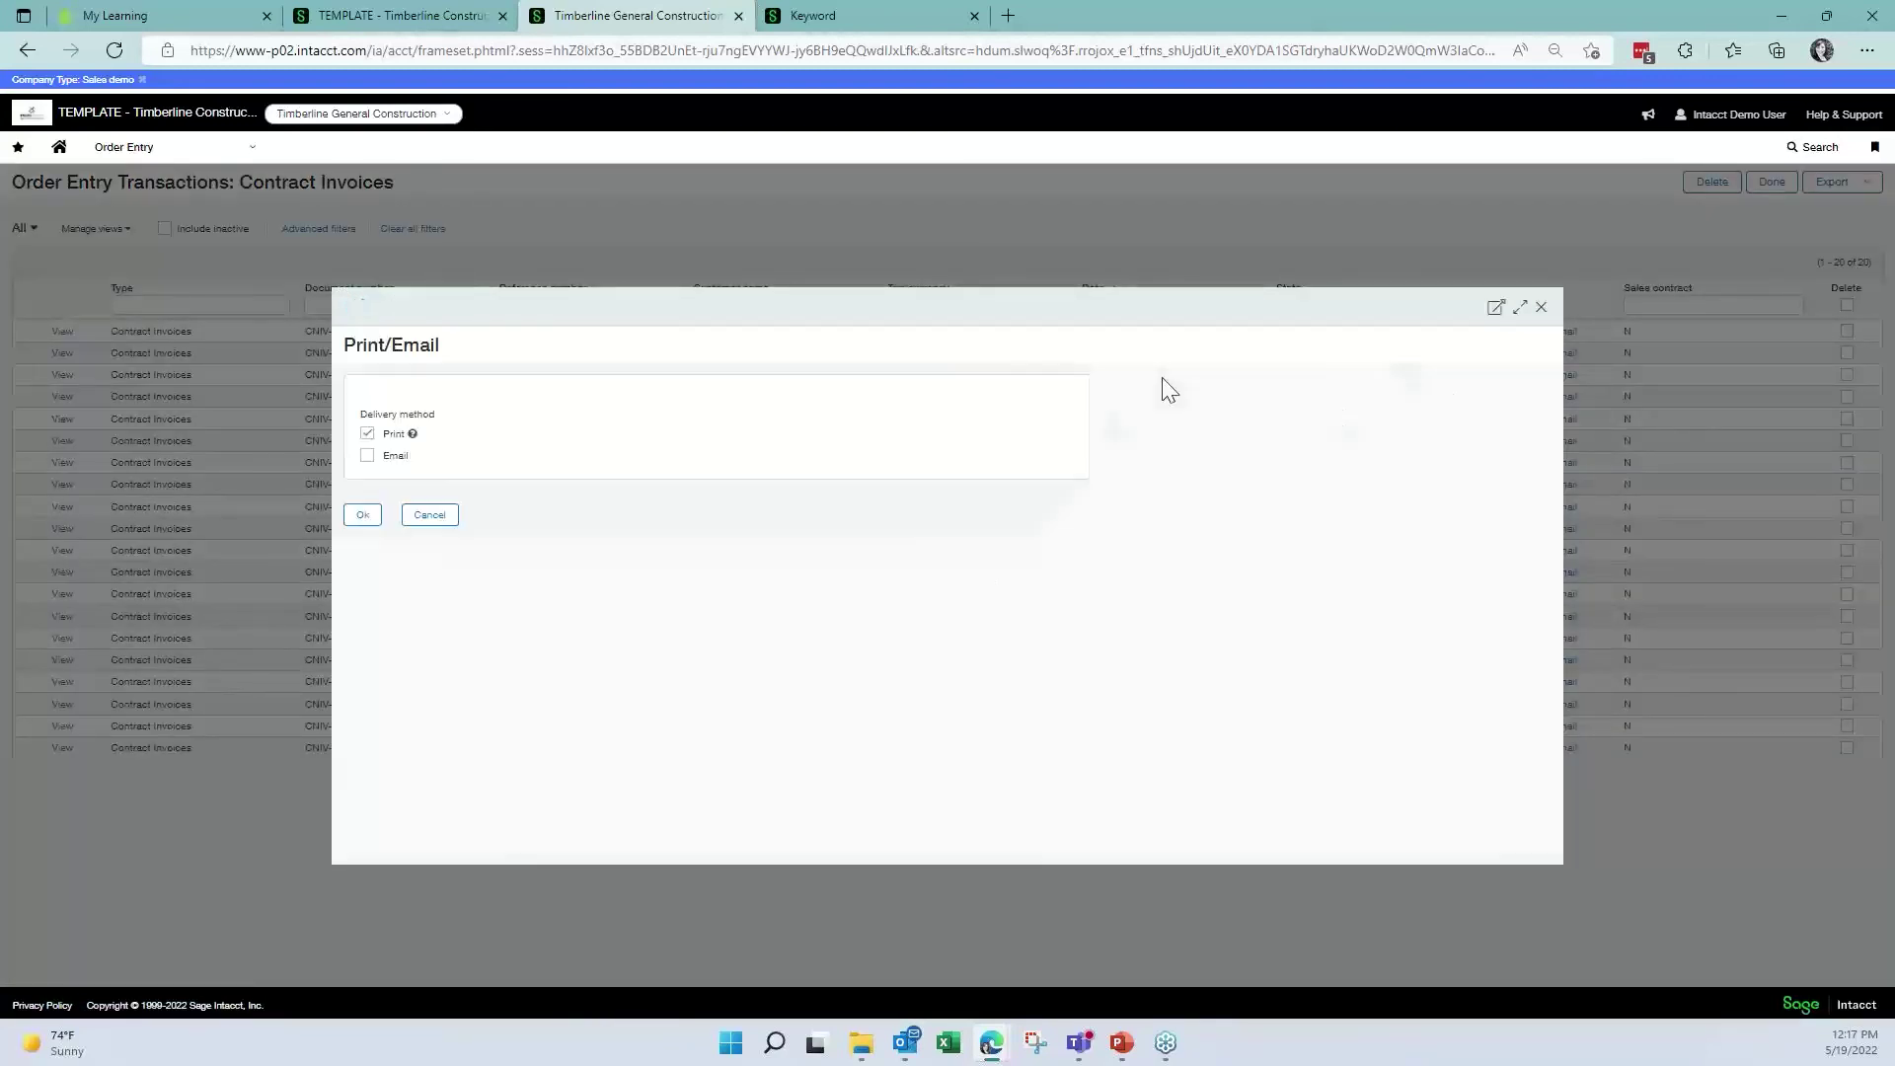
pyautogui.click(361, 516)
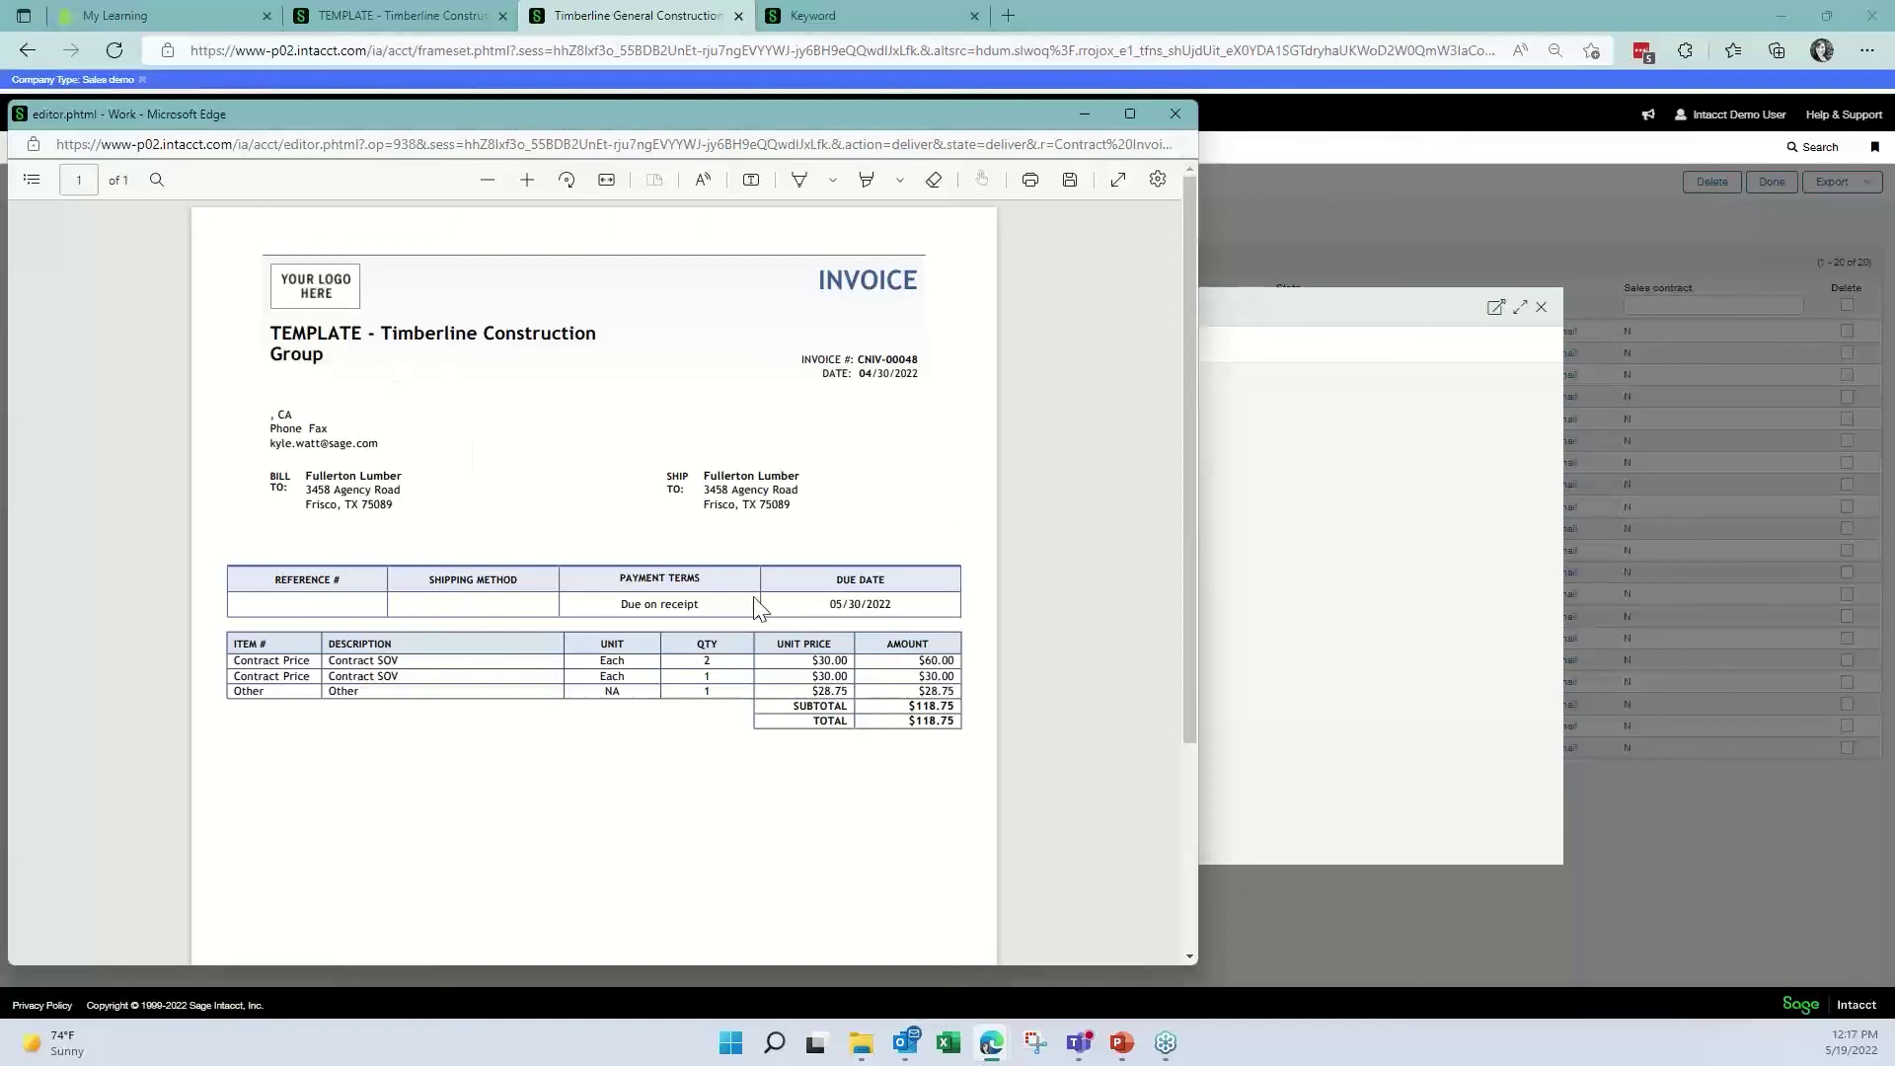
pyautogui.click(1175, 115)
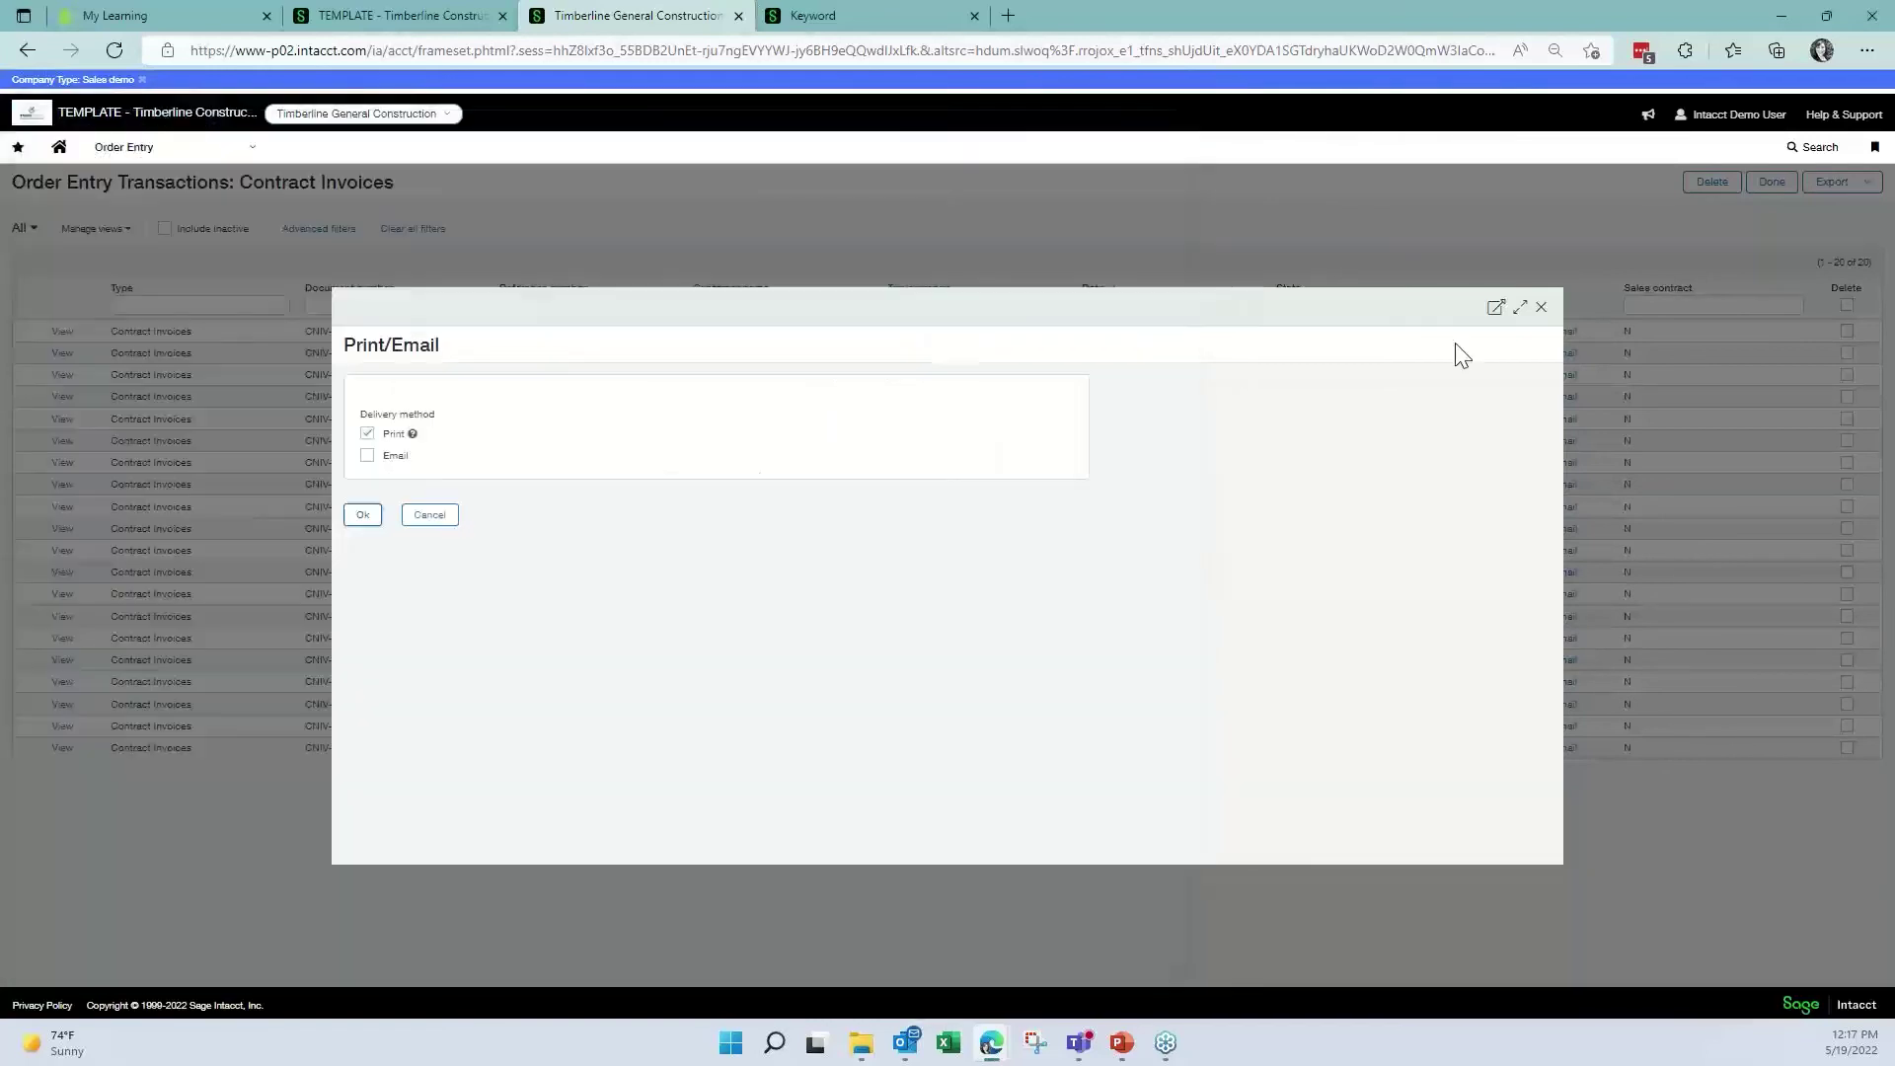
pyautogui.click(1541, 309)
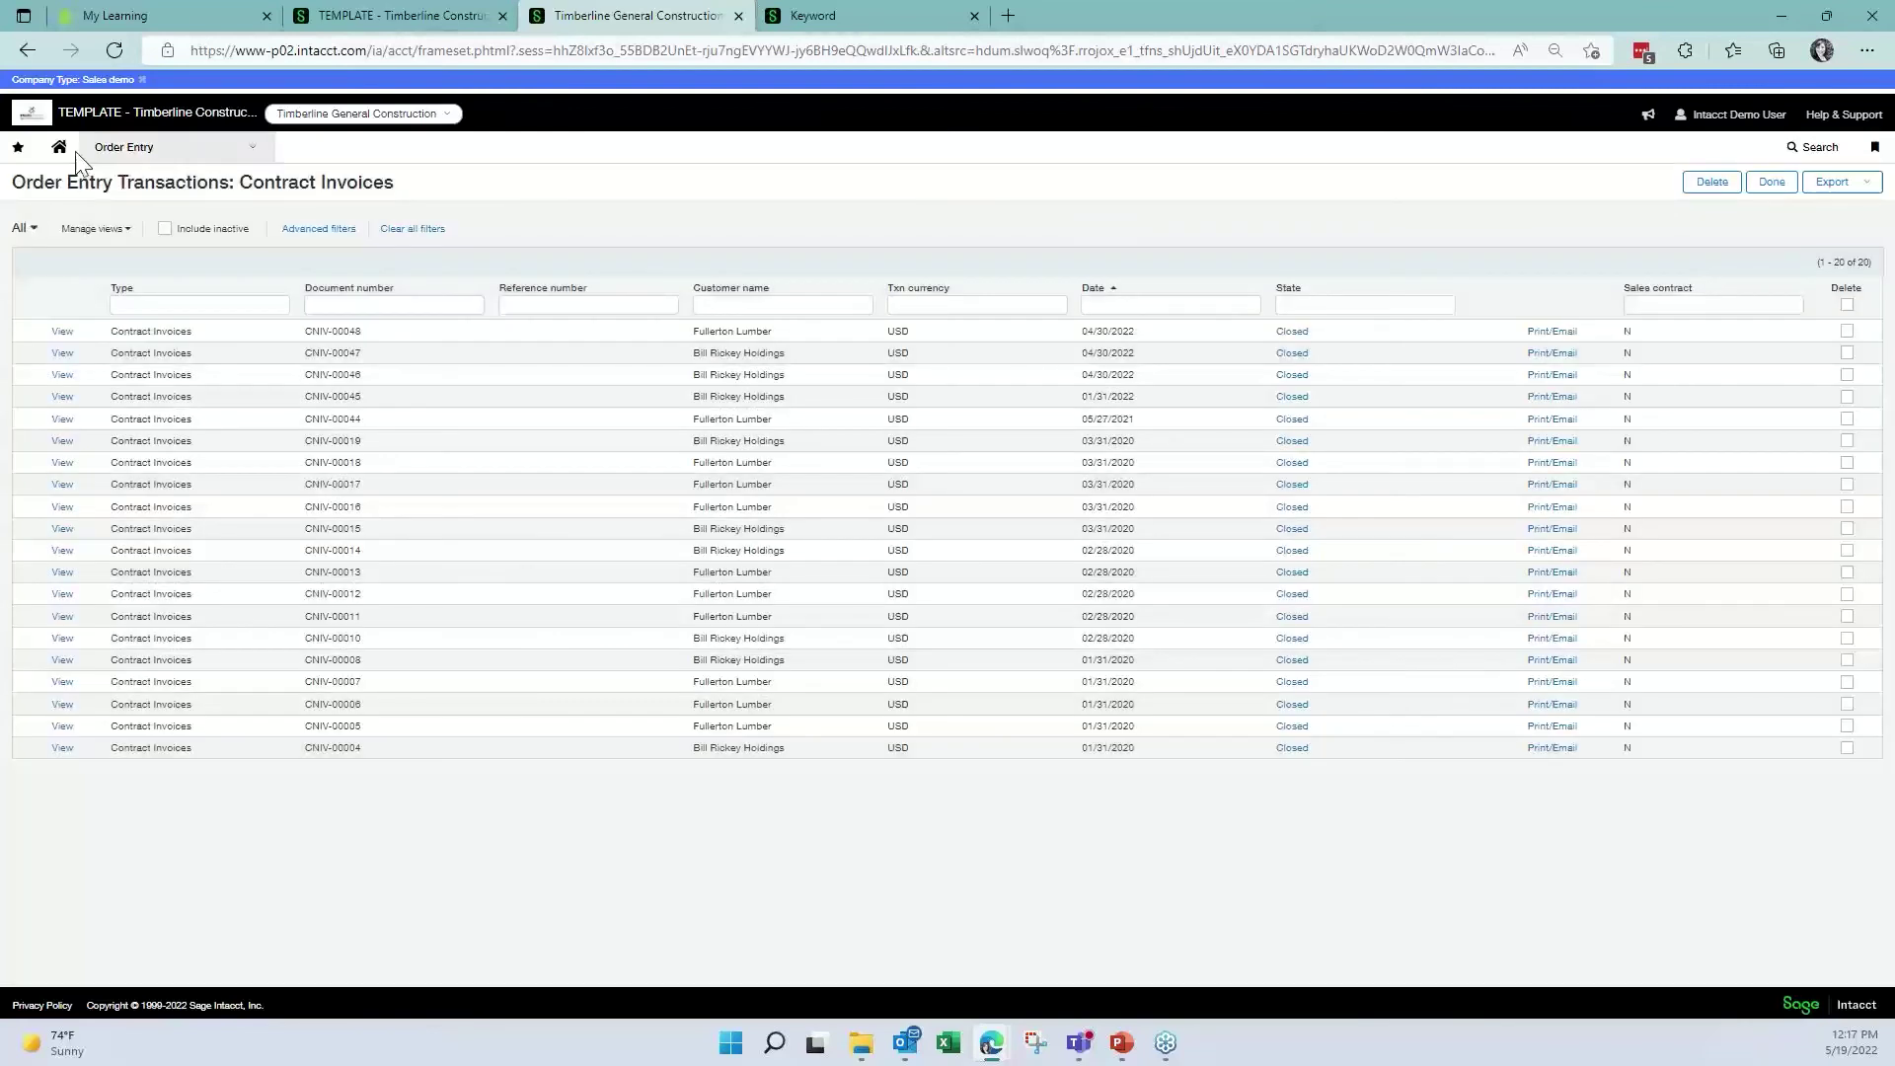
pyautogui.click(61, 150)
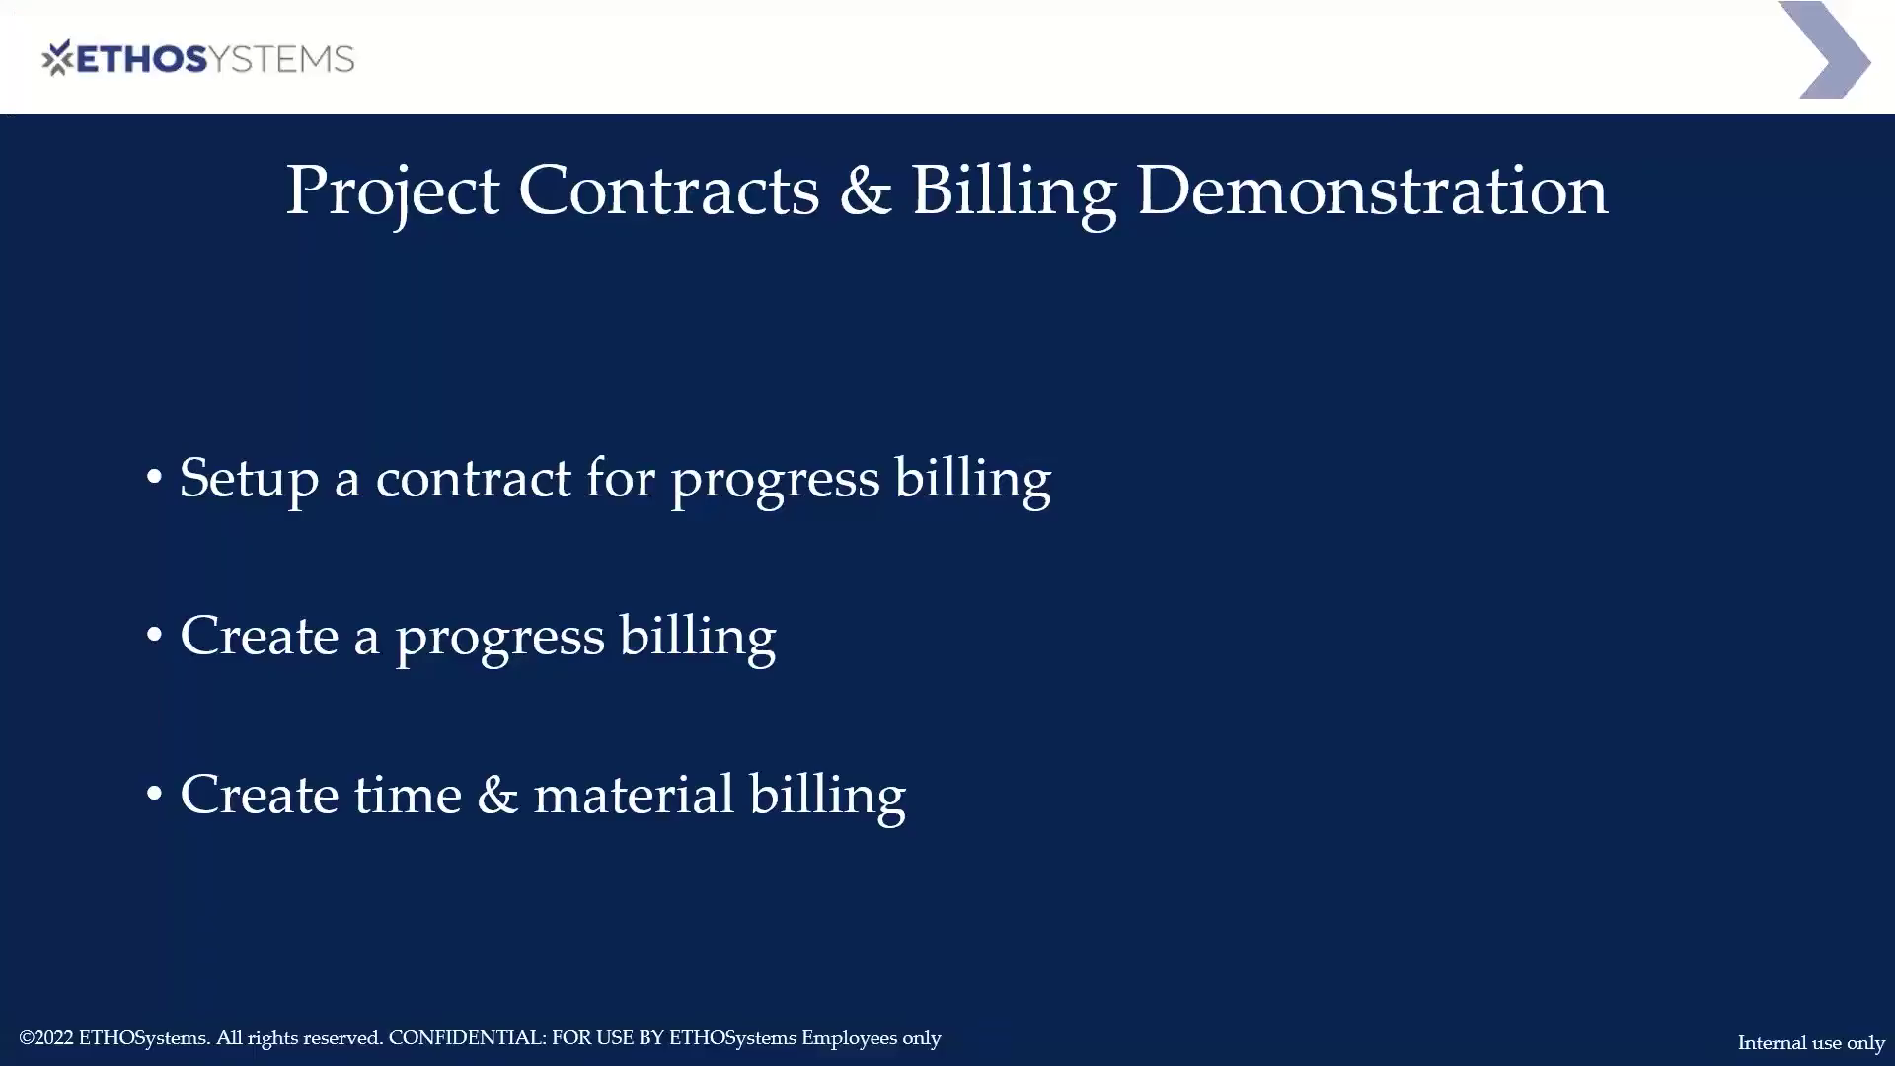
pyautogui.press('Right')
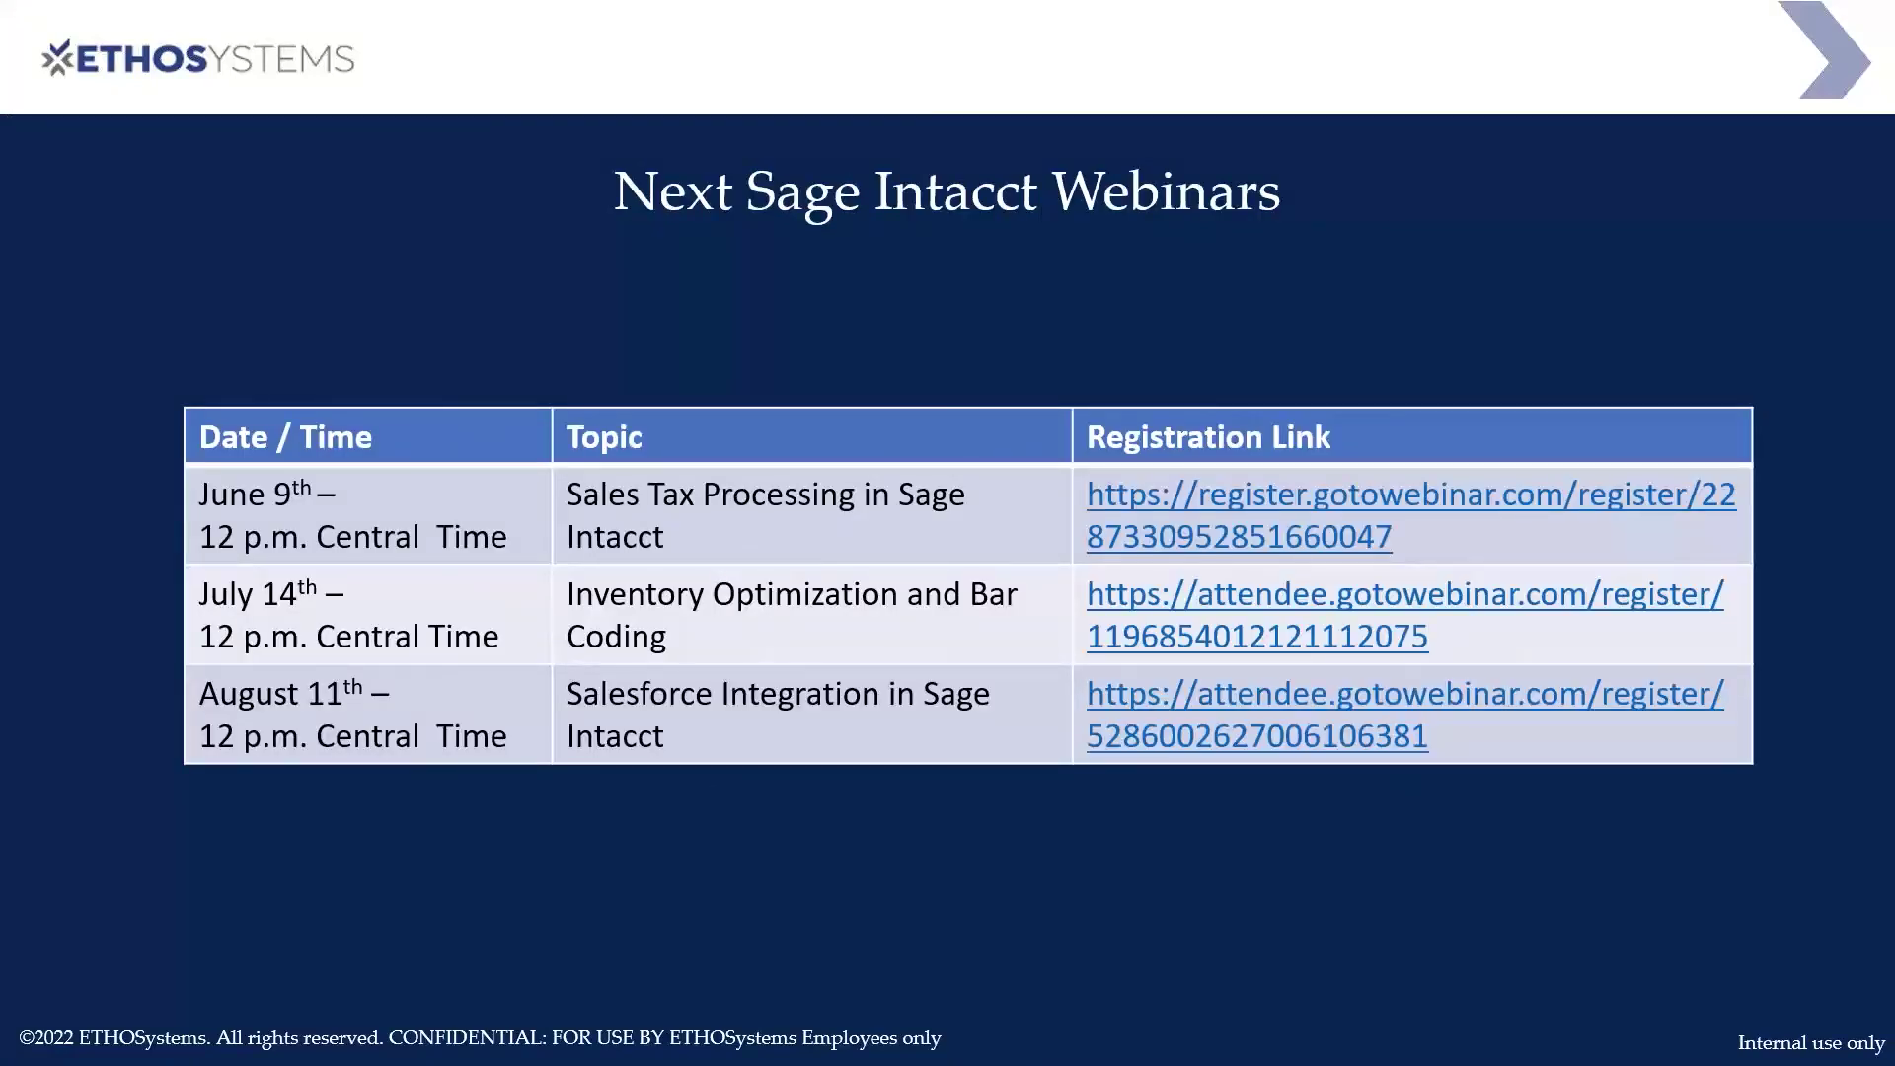